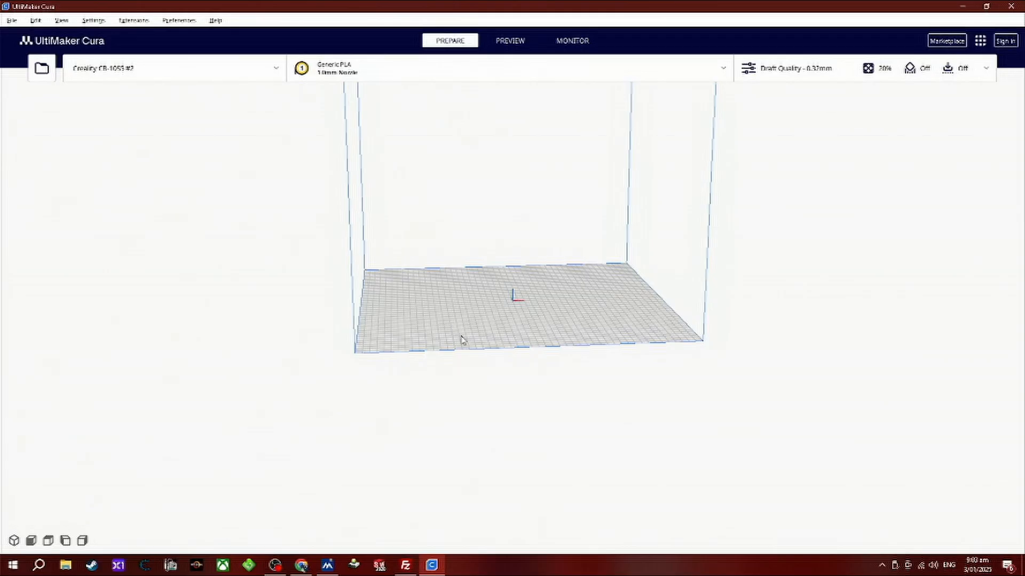
Load the Left Side.STL model from the Parts folder on the desktop onto the build plate.
{"action": "scroll", "coordinate": [630, 168], "scroll_direction": "up", "scroll_amount": 1}
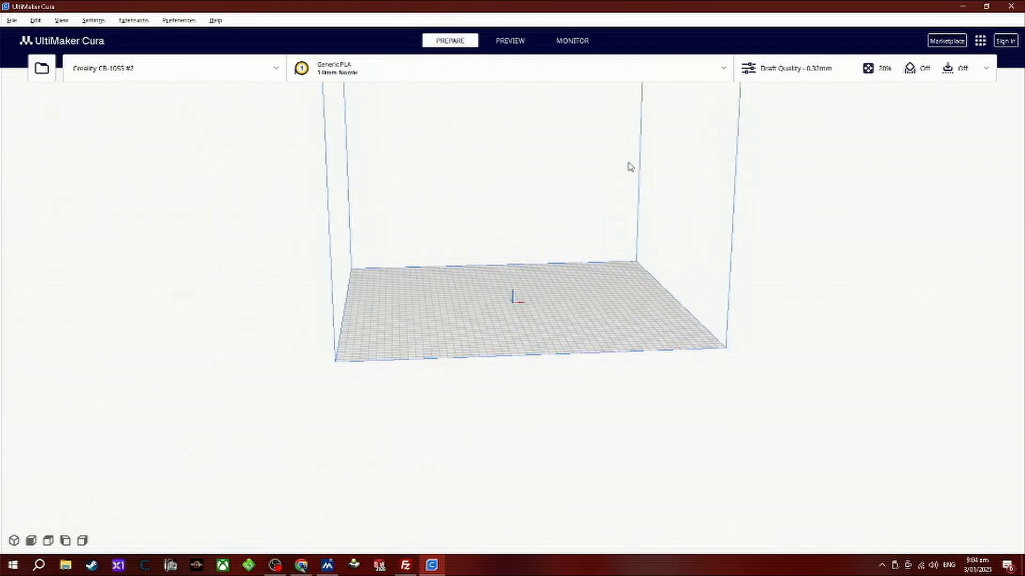
{"action": "scroll", "coordinate": [629, 167], "scroll_direction": "up", "scroll_amount": 5}
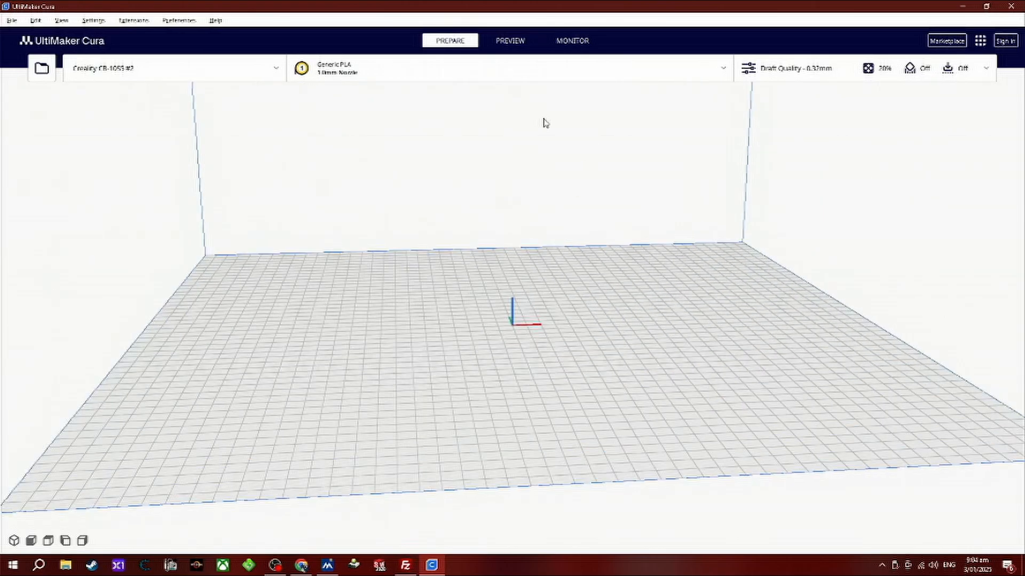
{"action": "middle_click_drag", "start_coordinate": [540, 186], "coordinate": [566, 204]}
{"action": "right_click_drag", "start_coordinate": [581, 217], "coordinate": [544, 229]}
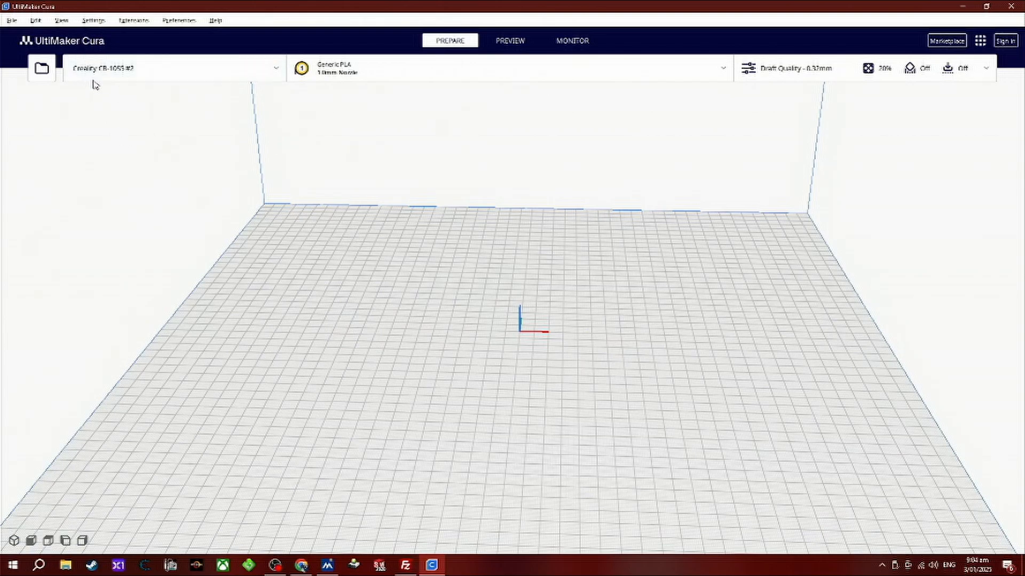
{"action": "left_click", "coordinate": [42, 70]}
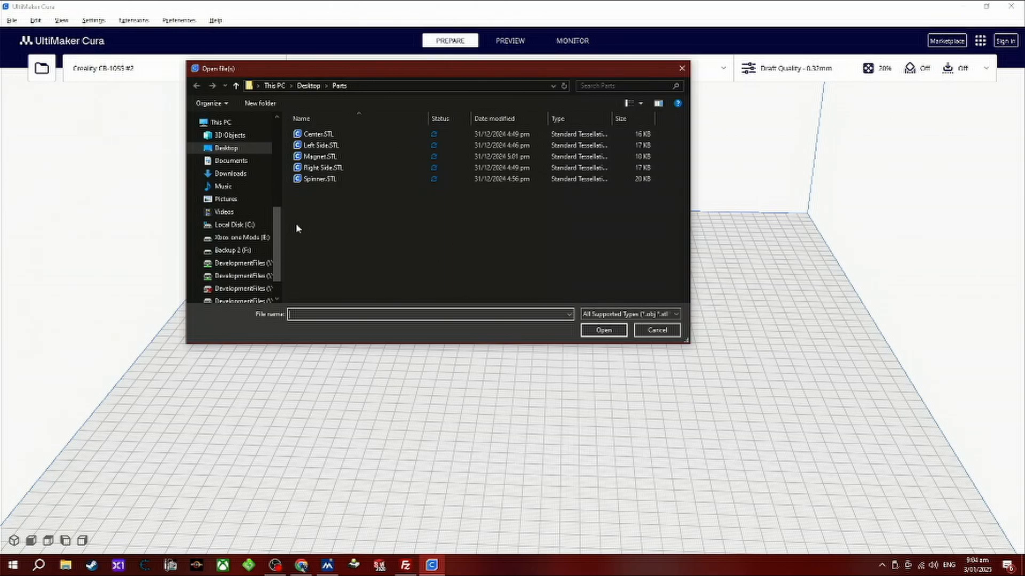
{"action": "double_click", "coordinate": [321, 146]}
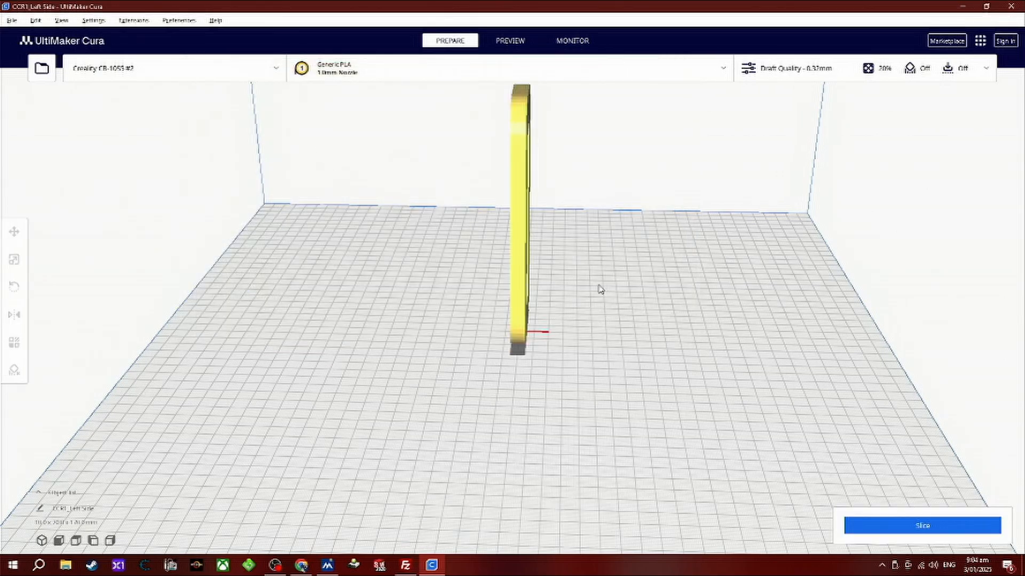
Move the left side part along the X axis to 20 mm.
{"action": "right_click_drag", "start_coordinate": [647, 350], "coordinate": [592, 318]}
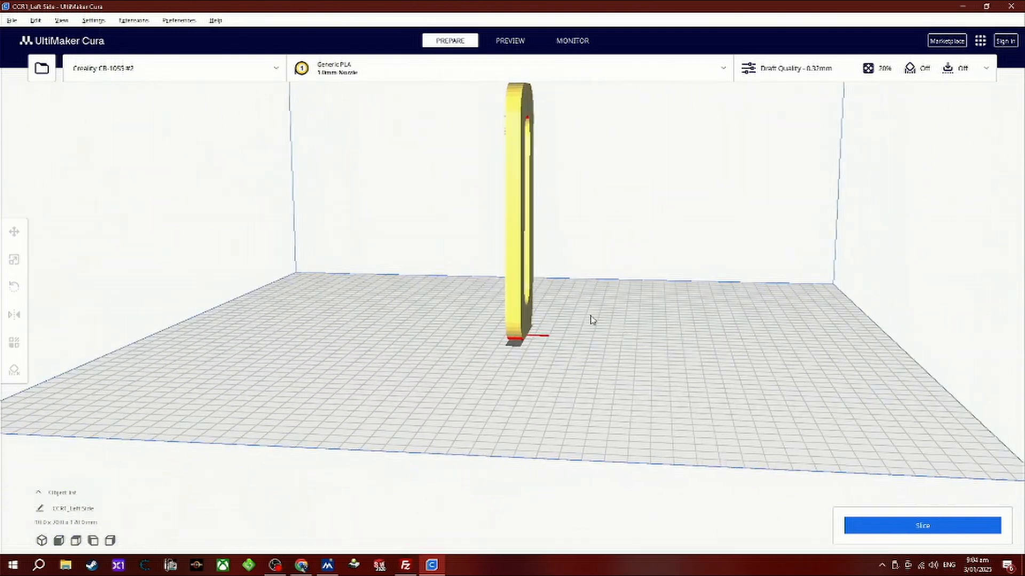
{"action": "left_click", "coordinate": [517, 227]}
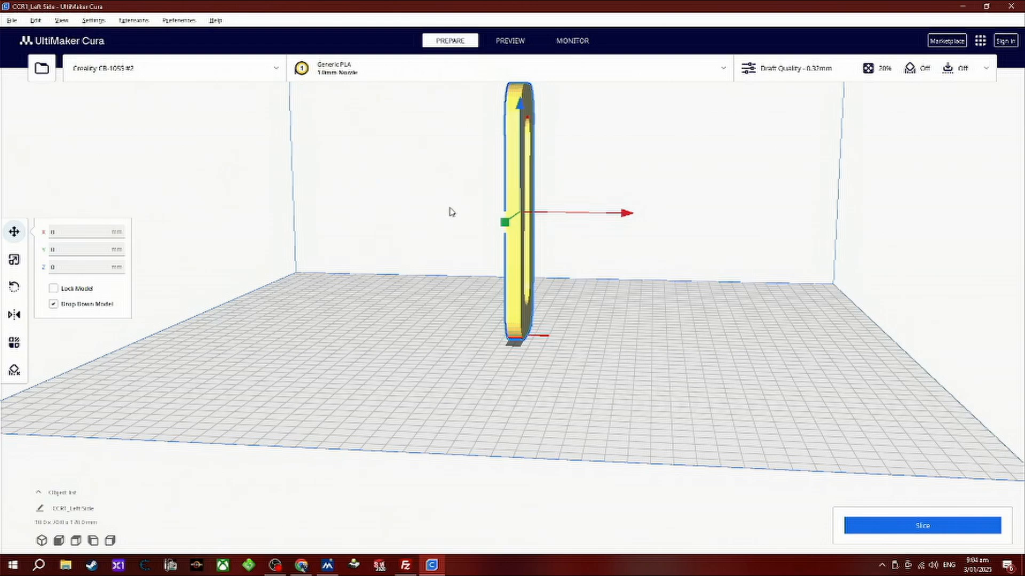
{"action": "scroll", "coordinate": [447, 267], "scroll_direction": "up", "scroll_amount": 2}
{"action": "scroll", "coordinate": [319, 267], "scroll_direction": "up", "scroll_amount": 1}
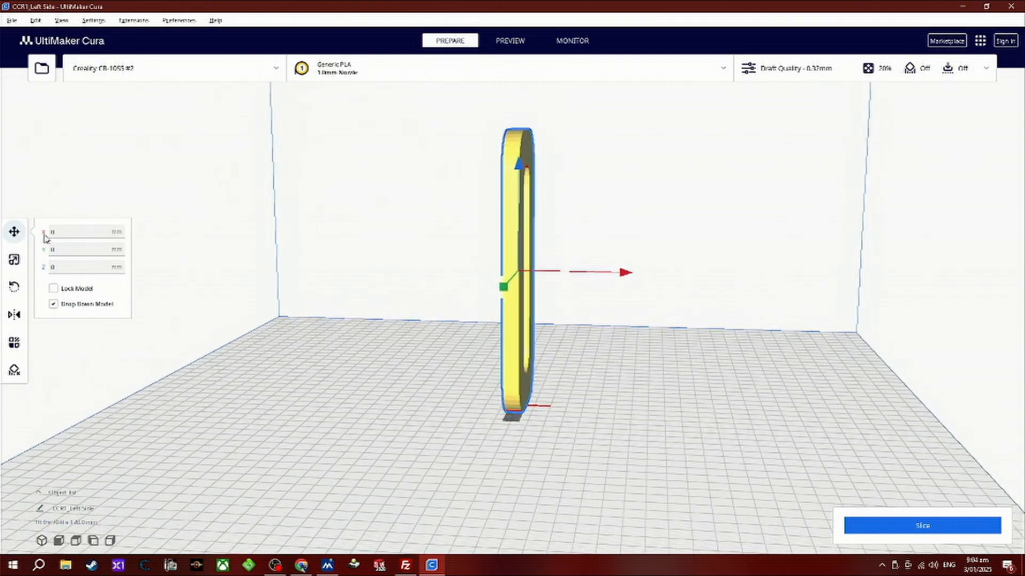
{"action": "left_click", "coordinate": [74, 231]}
{"action": "type", "text": "40"}
{"action": "key", "text": "Return"}
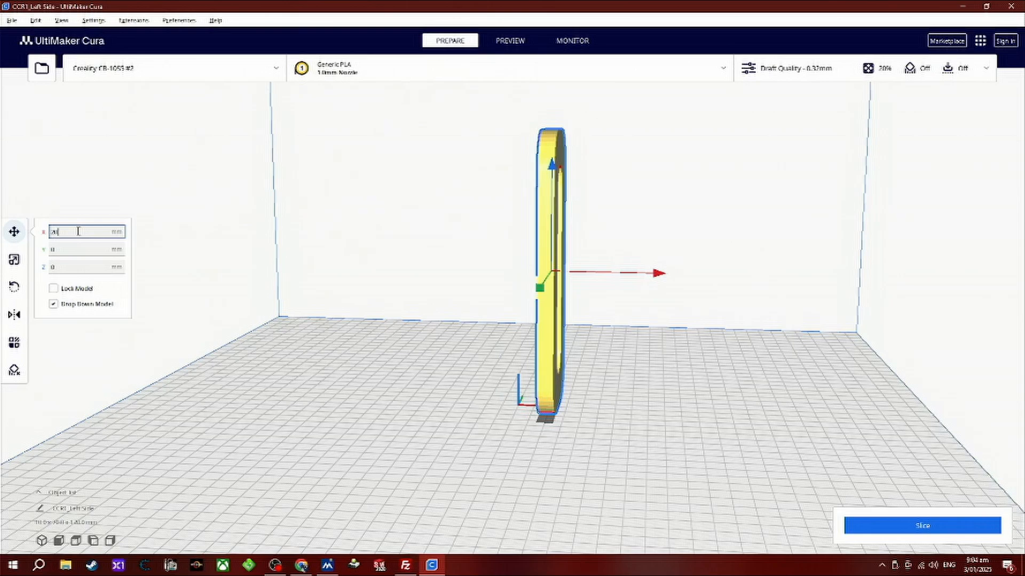
Set the part's X position back to 0 mm.
{"action": "key", "text": "BackSpace"}
{"action": "key", "text": "BackSpace"}
{"action": "type", "text": "0"}
{"action": "key", "text": "Return"}
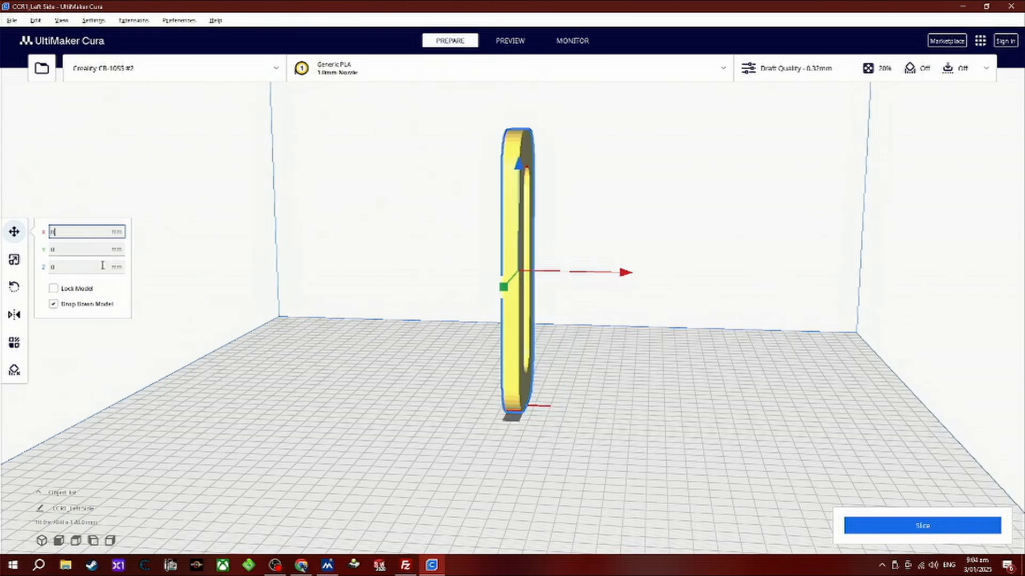
Move the part along the Y axis to -20 mm and return its Y position to 0.
{"action": "left_click", "coordinate": [70, 249]}
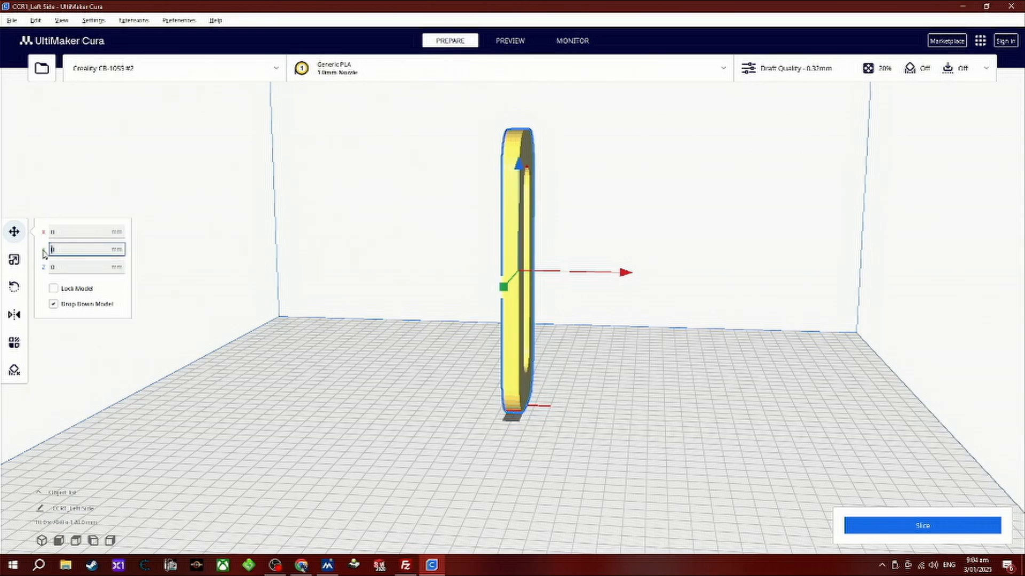
{"action": "type", "text": "-20"}
{"action": "key", "text": "Return"}
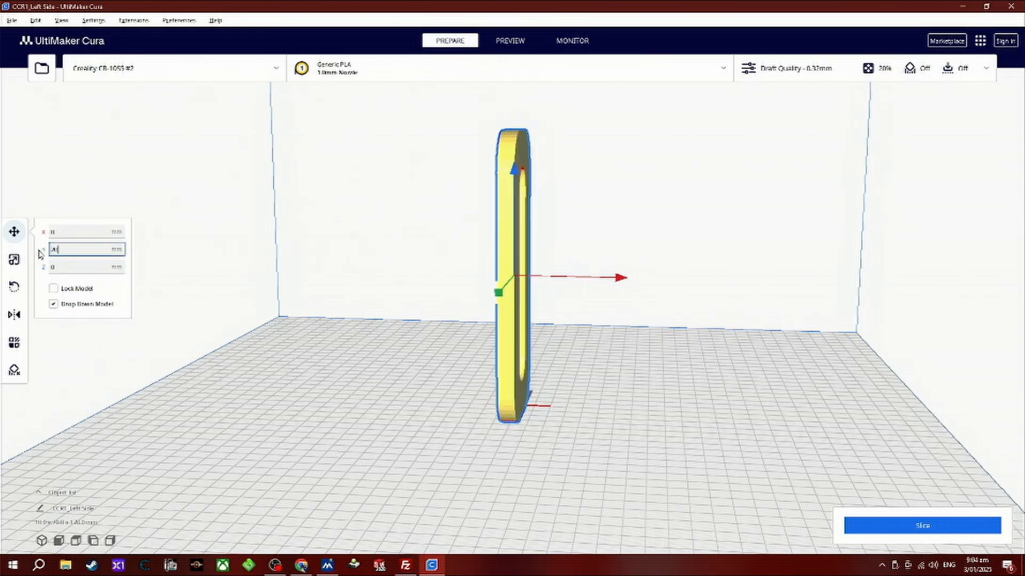
{"action": "left_click_drag", "start_coordinate": [60, 250], "coordinate": [33, 249]}
{"action": "type", "text": "0"}
{"action": "key", "text": "Return"}
Try to raise the part to Z 20 mm and lift it along its vertical axis, and deselect it.
{"action": "left_click", "coordinate": [71, 265]}
{"action": "type", "text": "20"}
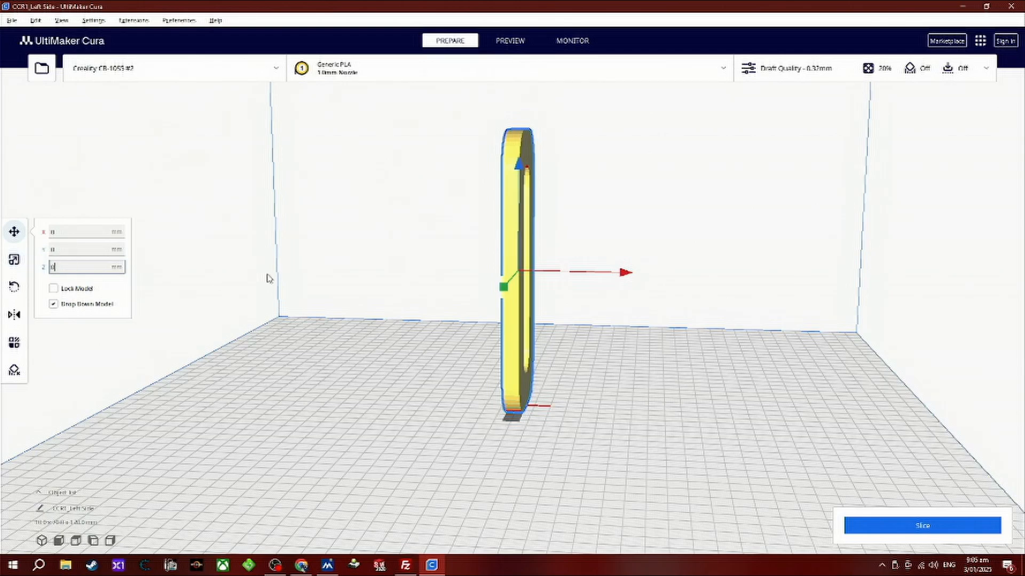
{"action": "key", "text": "BackSpace"}
{"action": "left_click_drag", "start_coordinate": [518, 167], "coordinate": [527, 131]}
{"action": "left_click_drag", "start_coordinate": [521, 168], "coordinate": [526, 121]}
{"action": "right_click_drag", "start_coordinate": [564, 223], "coordinate": [370, 213]}
{"action": "left_click", "coordinate": [370, 213]}
Select the upright part and rotate it 90 degrees about the Y axis so it lies flat on the build plate.
{"action": "right_click_drag", "start_coordinate": [378, 261], "coordinate": [490, 278]}
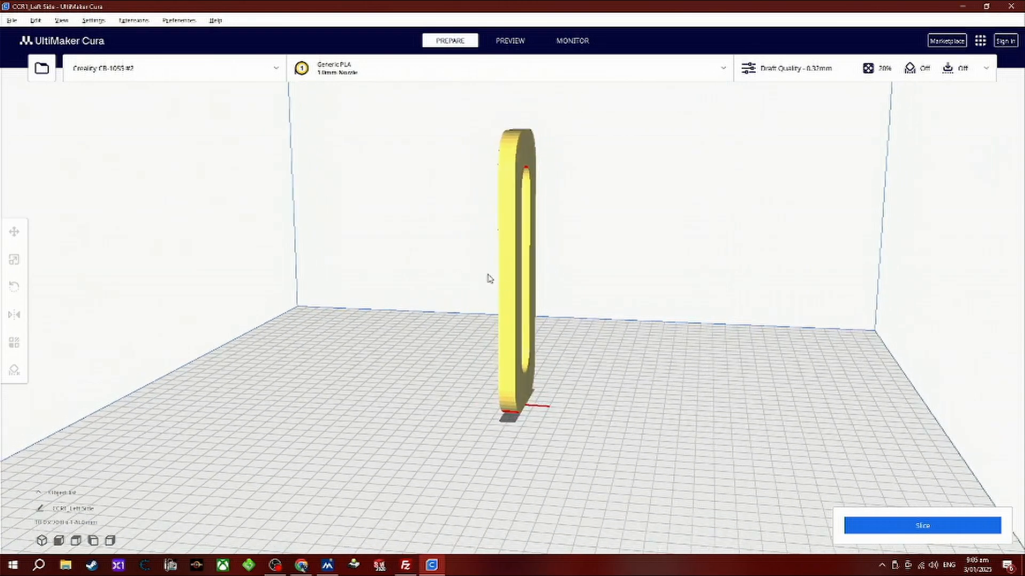
{"action": "left_click", "coordinate": [509, 286]}
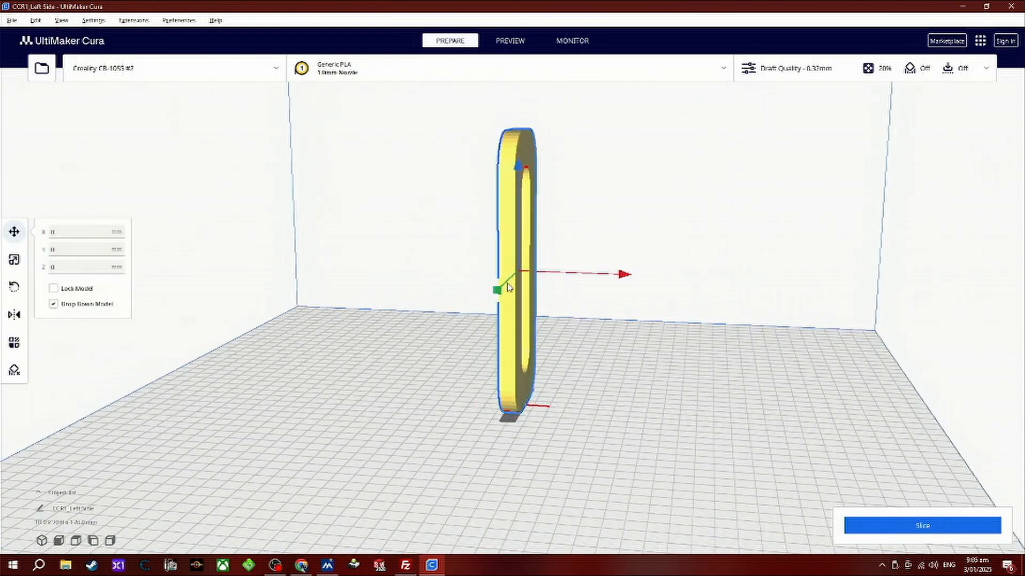
{"action": "left_click", "coordinate": [16, 288]}
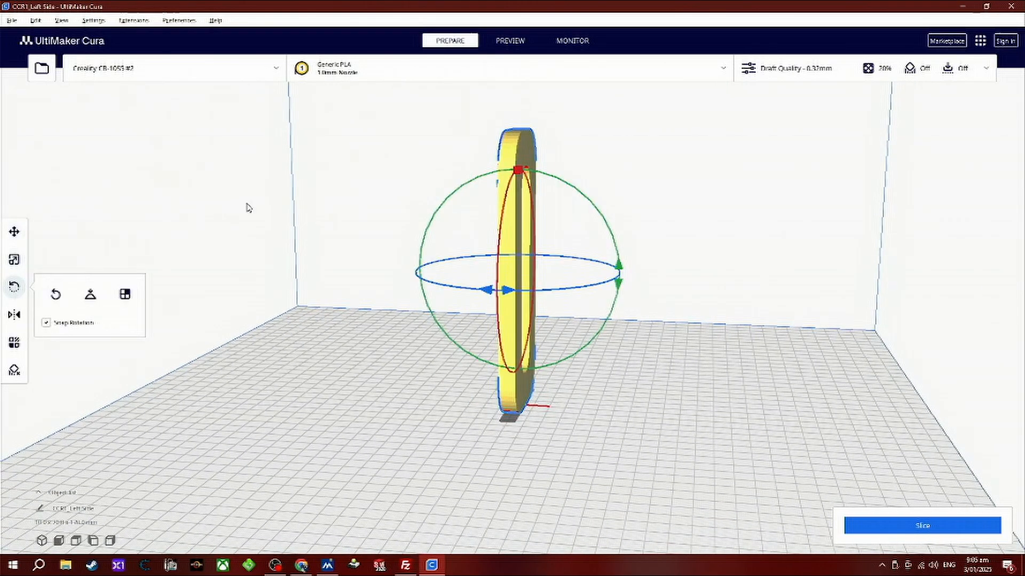
{"action": "right_click_drag", "start_coordinate": [407, 350], "coordinate": [442, 345]}
{"action": "left_click_drag", "start_coordinate": [622, 267], "coordinate": [528, 376]}
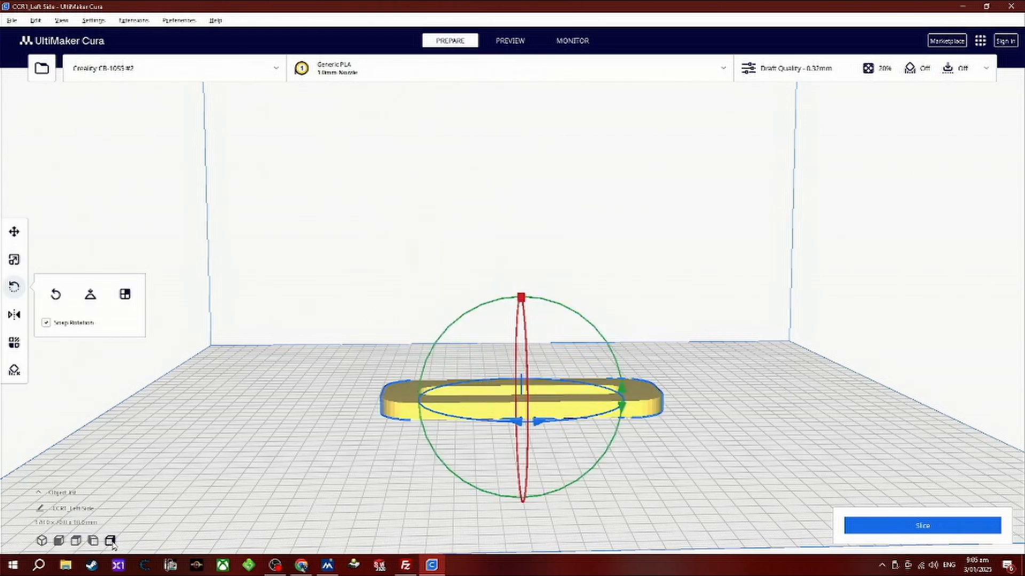
Examine the flat part from the front, top and both side views.
{"action": "left_click", "coordinate": [59, 540]}
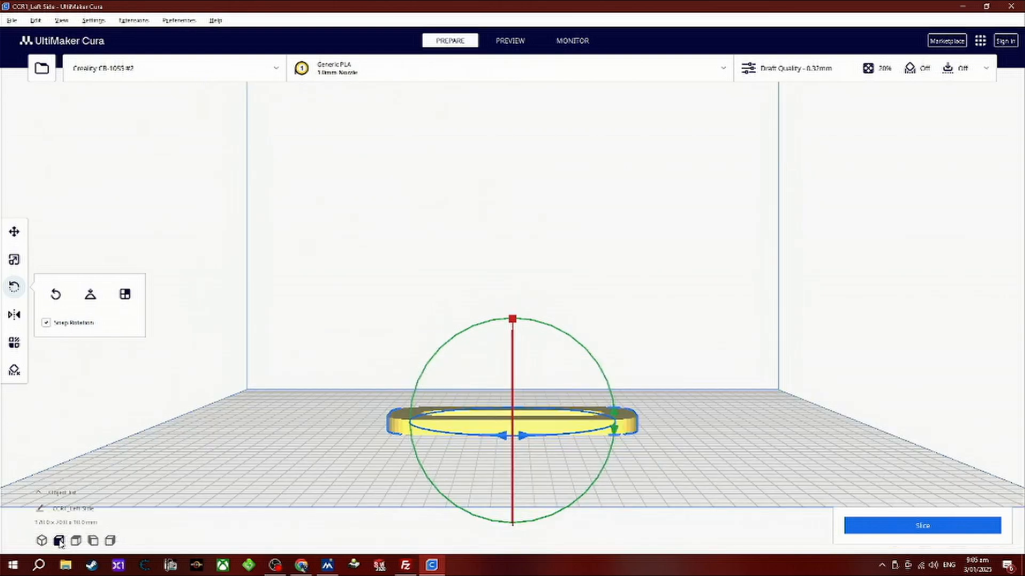
{"action": "left_click", "coordinate": [76, 541]}
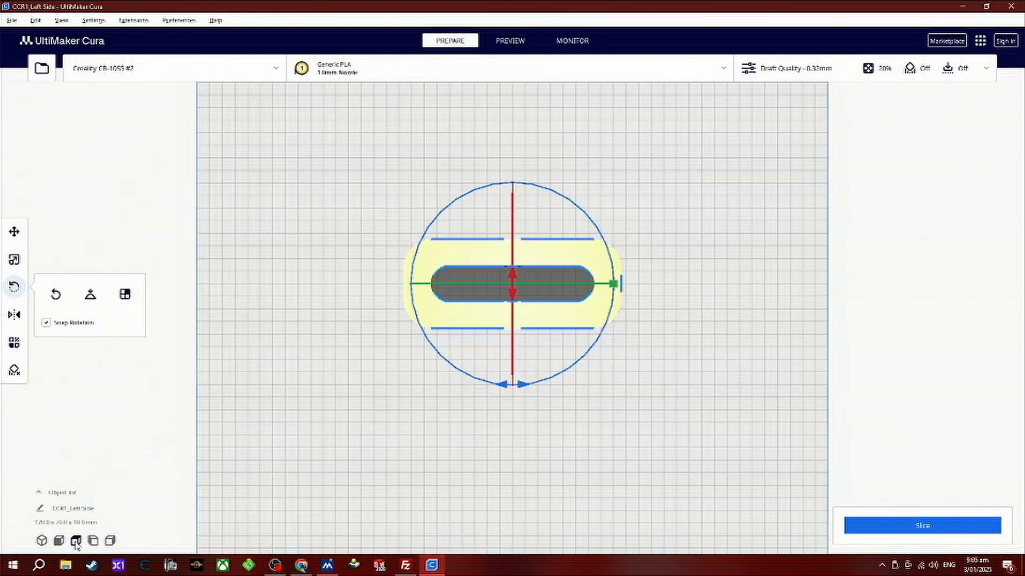
{"action": "left_click", "coordinate": [94, 541]}
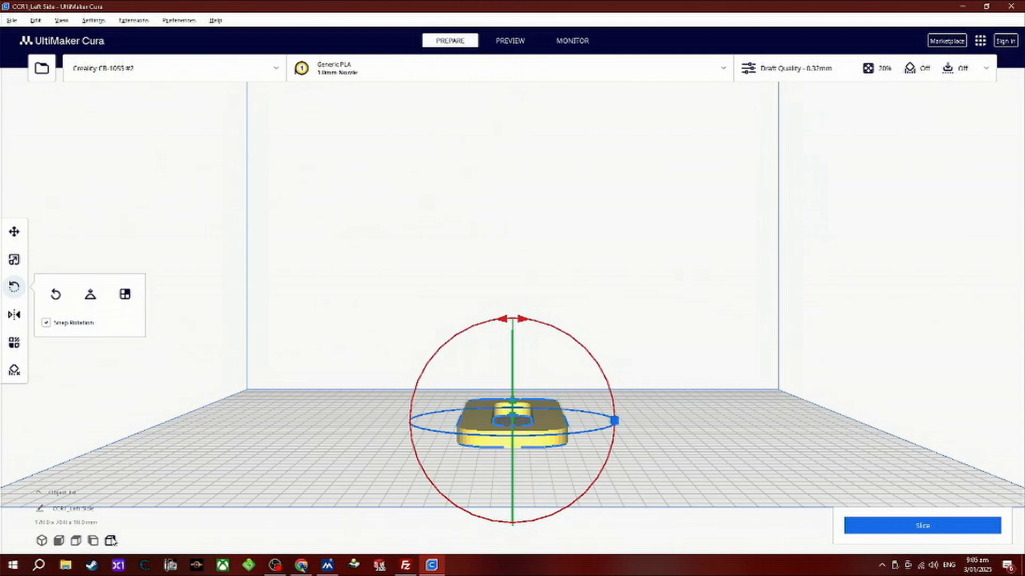
{"action": "left_click", "coordinate": [112, 542]}
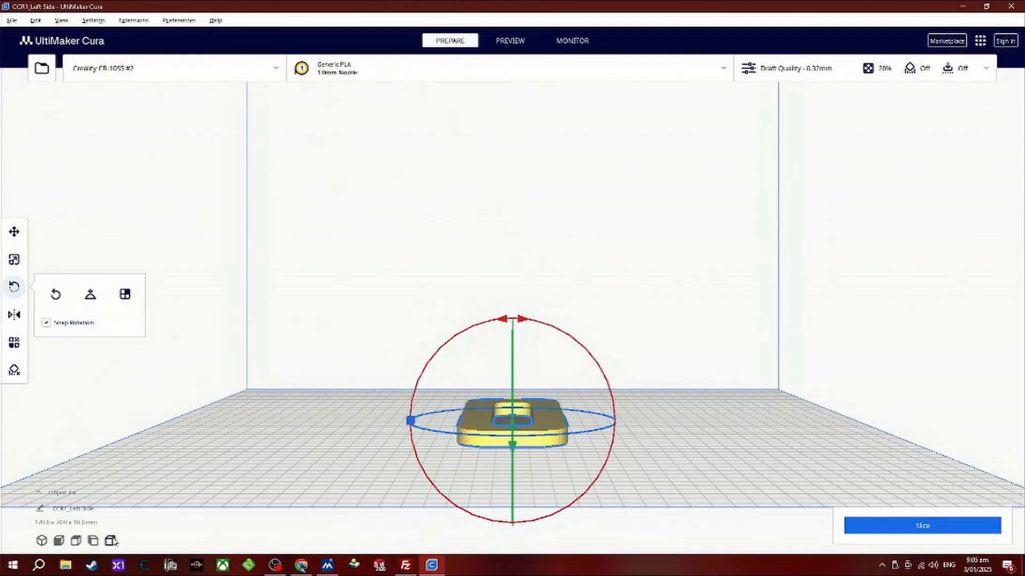
{"action": "left_click", "coordinate": [60, 541]}
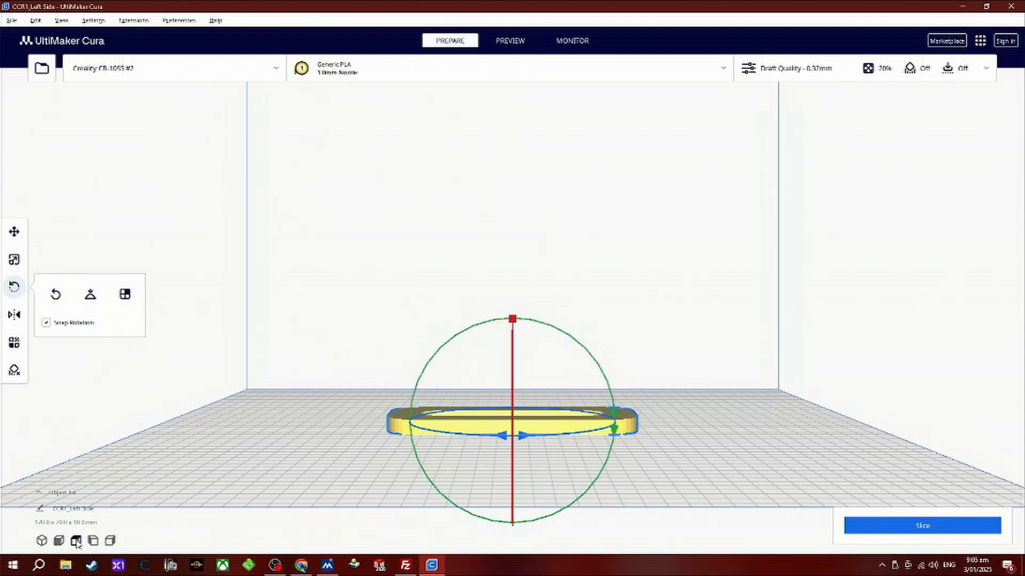
{"action": "left_click", "coordinate": [75, 541]}
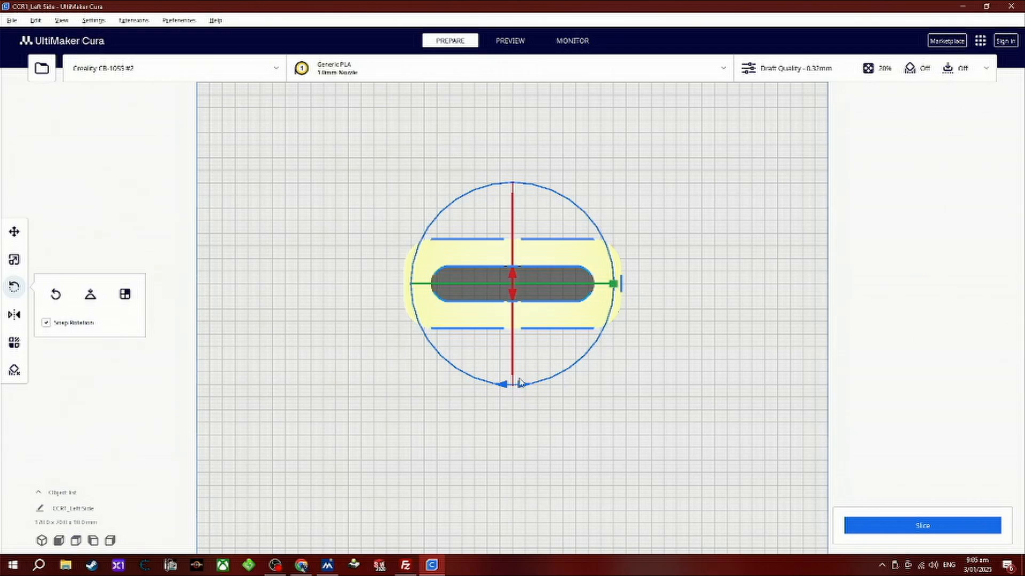
Try rotating the part about its vertical axis, turn it back to its original orientation, and deselect it.
{"action": "left_click_drag", "start_coordinate": [522, 386], "coordinate": [607, 370]}
{"action": "left_click_drag", "start_coordinate": [505, 391], "coordinate": [414, 382]}
{"action": "left_click", "coordinate": [414, 387]}
Select the flat part and scale it uniformly to 200%.
{"action": "scroll", "coordinate": [419, 320], "scroll_direction": "up", "scroll_amount": 3}
{"action": "right_click_drag", "start_coordinate": [348, 432], "coordinate": [297, 472]}
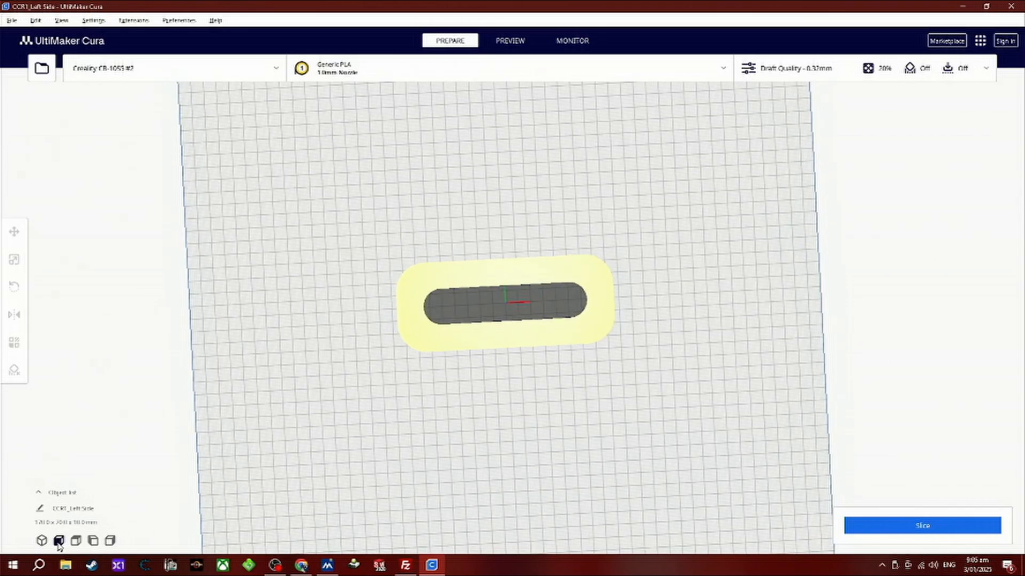
{"action": "left_click", "coordinate": [76, 541]}
{"action": "right_click_drag", "start_coordinate": [614, 287], "coordinate": [610, 365]}
{"action": "scroll", "coordinate": [554, 412], "scroll_direction": "up", "scroll_amount": 3}
{"action": "left_click", "coordinate": [552, 418]}
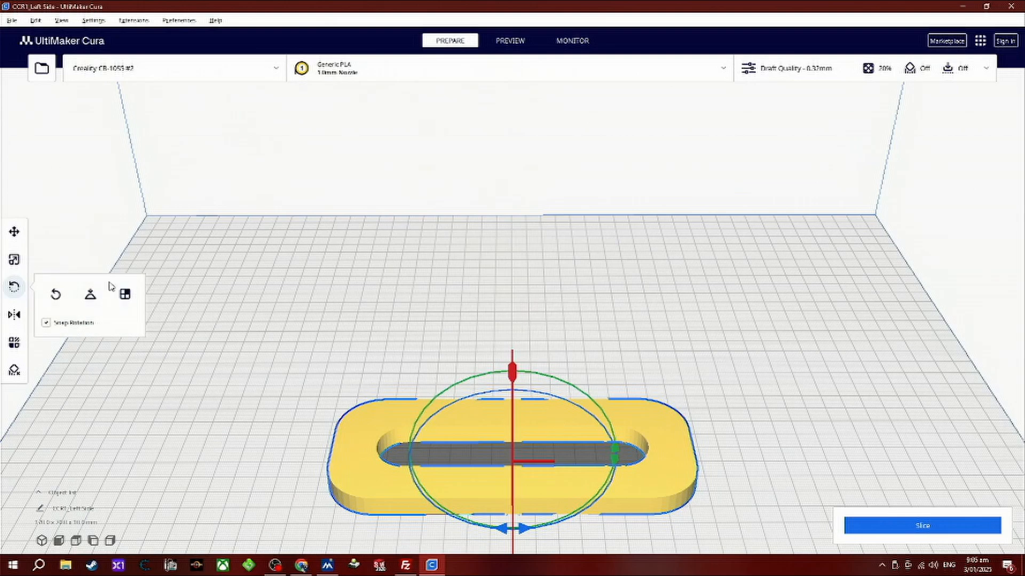
{"action": "left_click", "coordinate": [14, 259]}
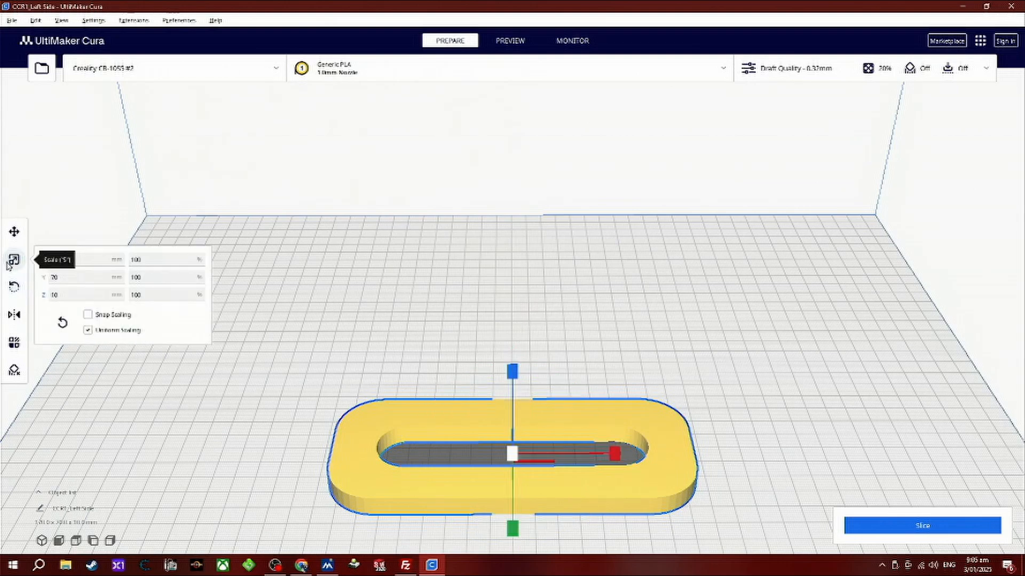
{"action": "scroll", "coordinate": [565, 496], "scroll_direction": "up", "scroll_amount": 3}
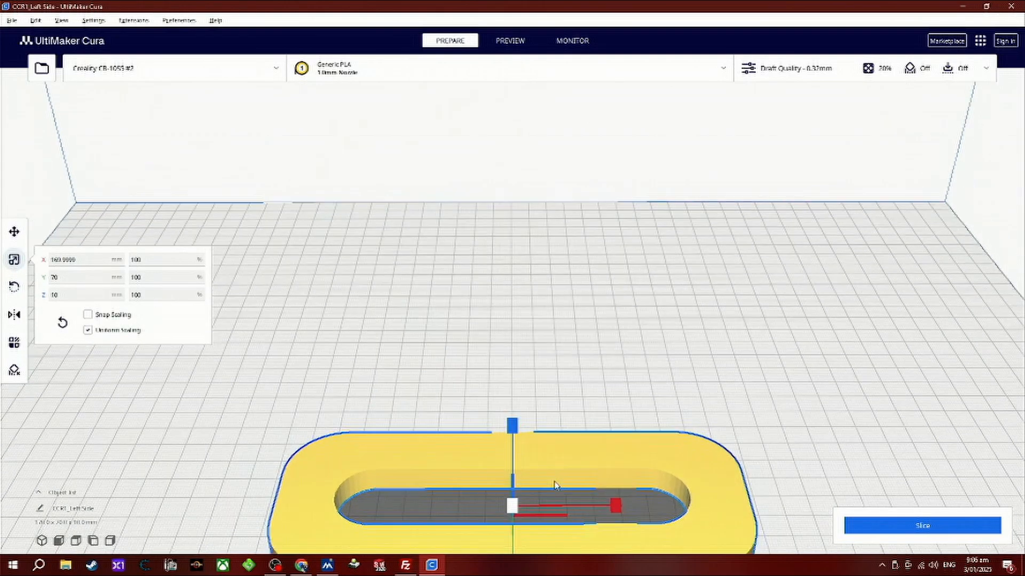
{"action": "scroll", "coordinate": [550, 491], "scroll_direction": "down", "scroll_amount": 5}
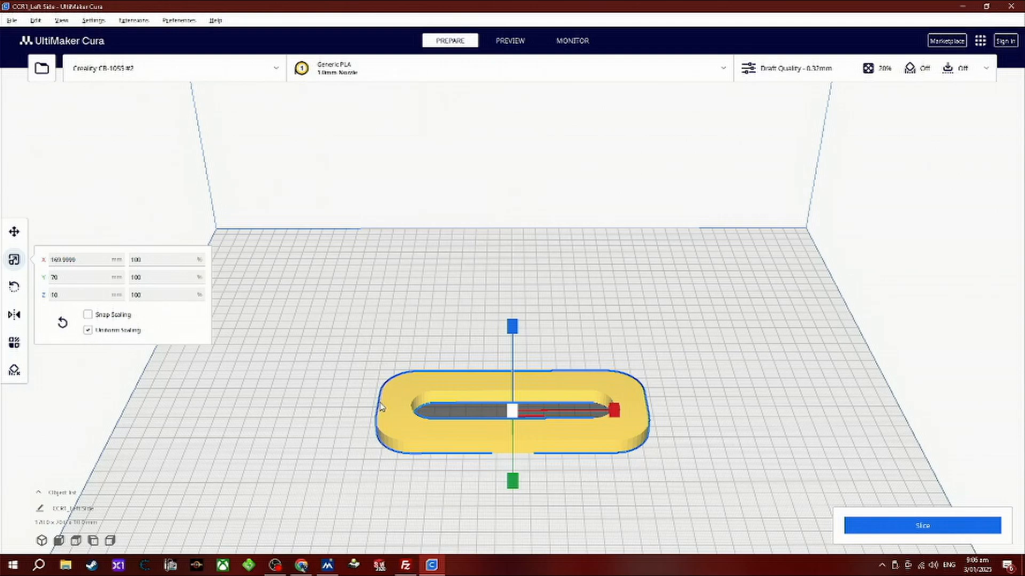
{"action": "double_click", "coordinate": [140, 295]}
{"action": "type", "text": "200"}
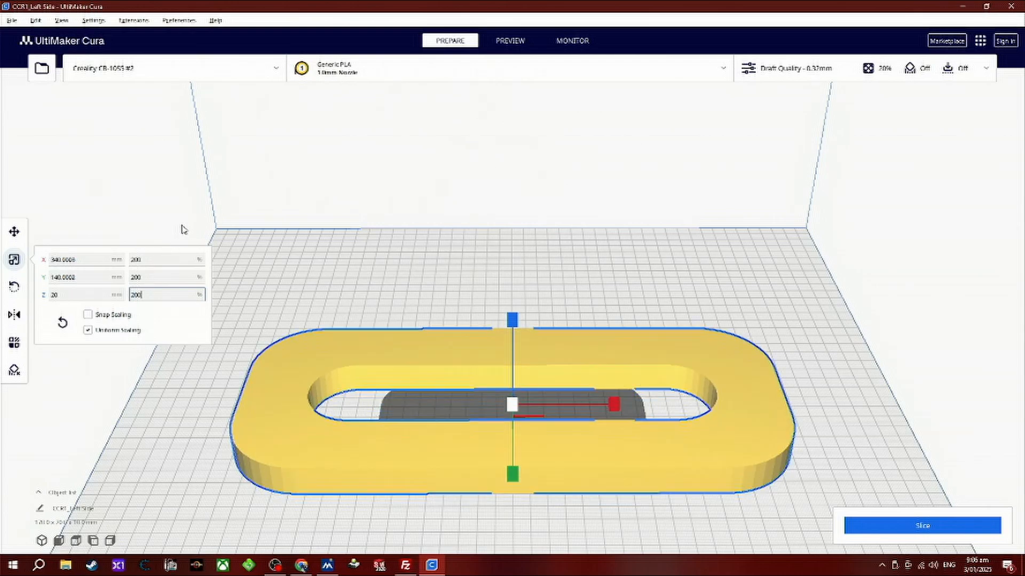
{"action": "key", "text": "Return"}
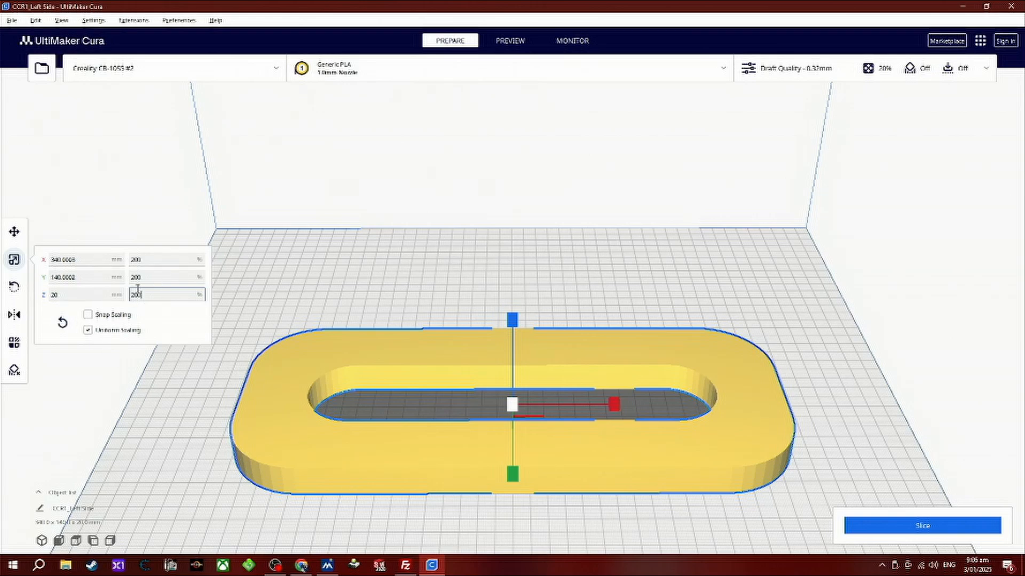
Set the part's uniform scale back to 100% and deselect it.
{"action": "left_click_drag", "start_coordinate": [148, 295], "coordinate": [113, 293]}
{"action": "type", "text": "100"}
{"action": "key", "text": "Return"}
{"action": "left_click", "coordinate": [579, 331]}
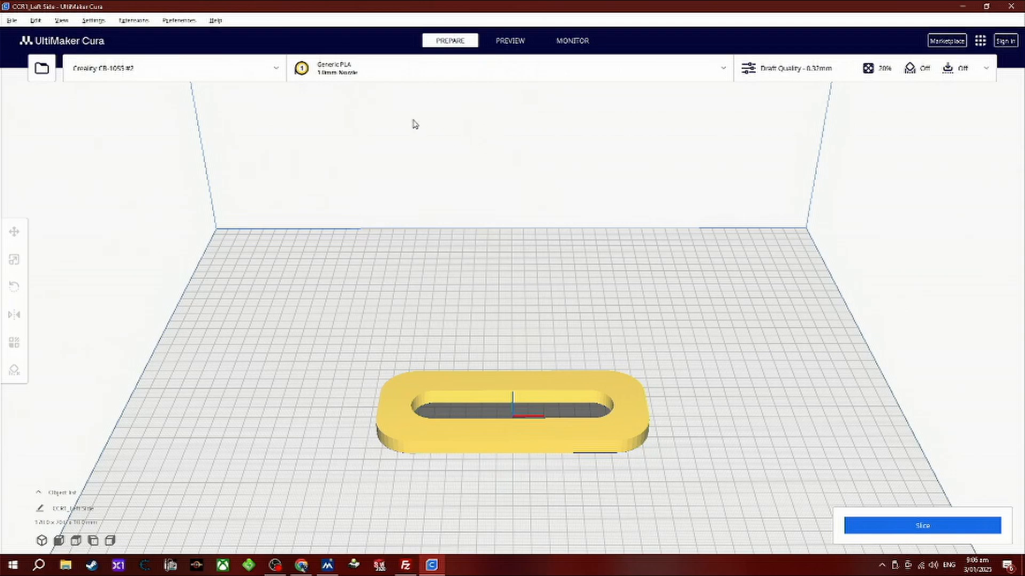
Look through the available material brands in the printer's material and nozzle settings.
{"action": "left_click", "coordinate": [335, 76]}
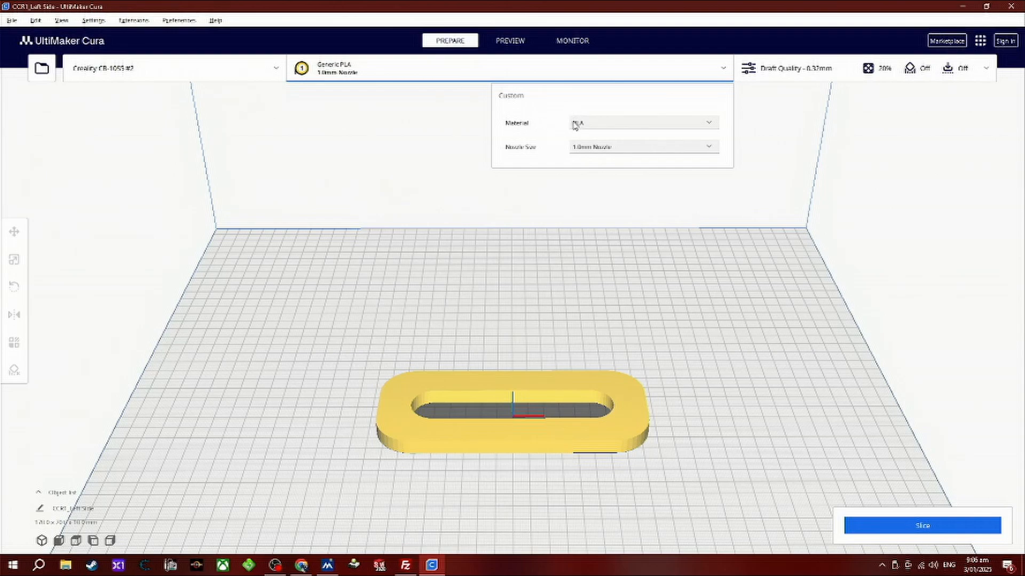
{"action": "left_click", "coordinate": [599, 126]}
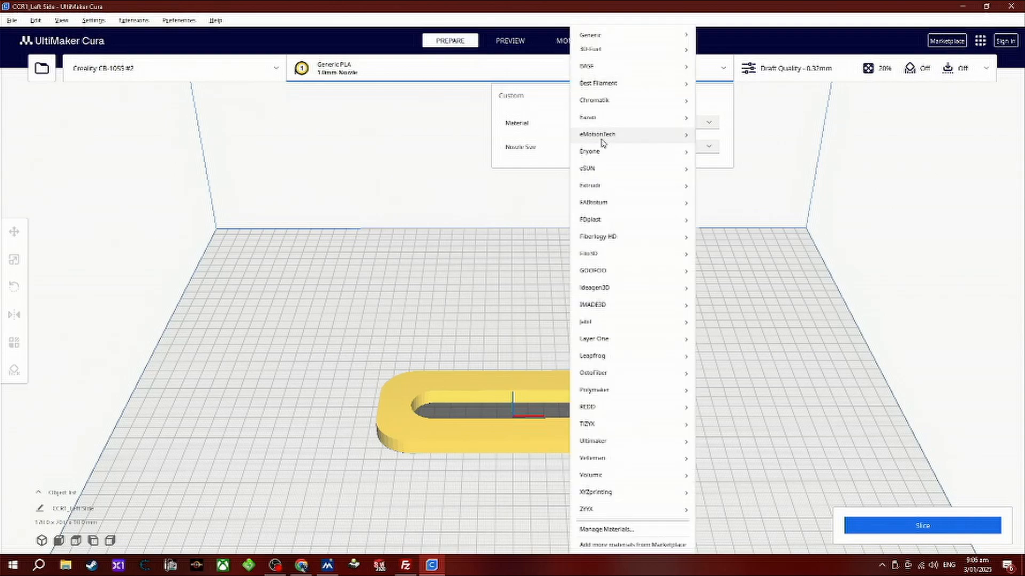
{"action": "mouse_move", "coordinate": [604, 330]}
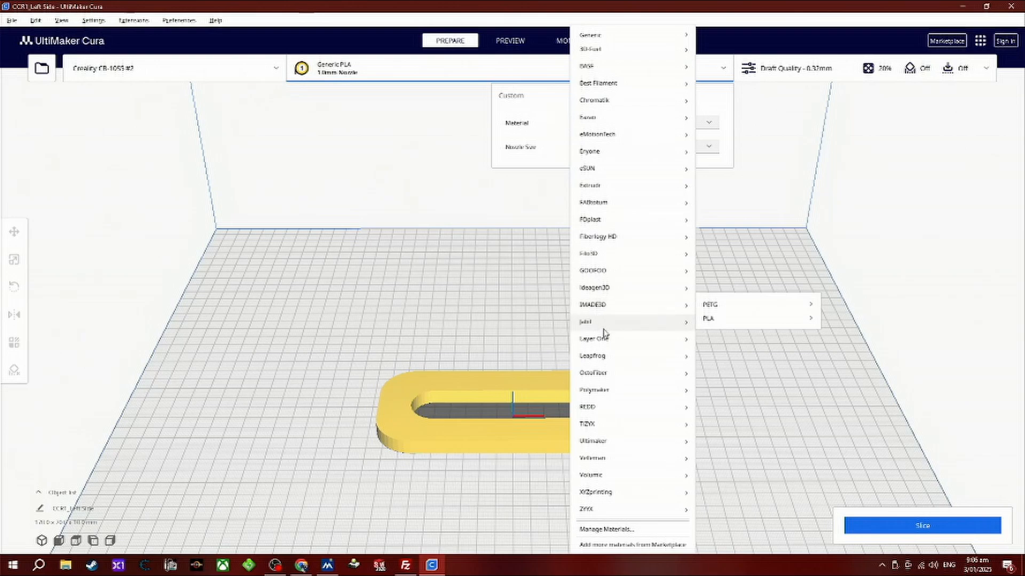
{"action": "left_click", "coordinate": [527, 65]}
{"action": "left_click", "coordinate": [328, 79]}
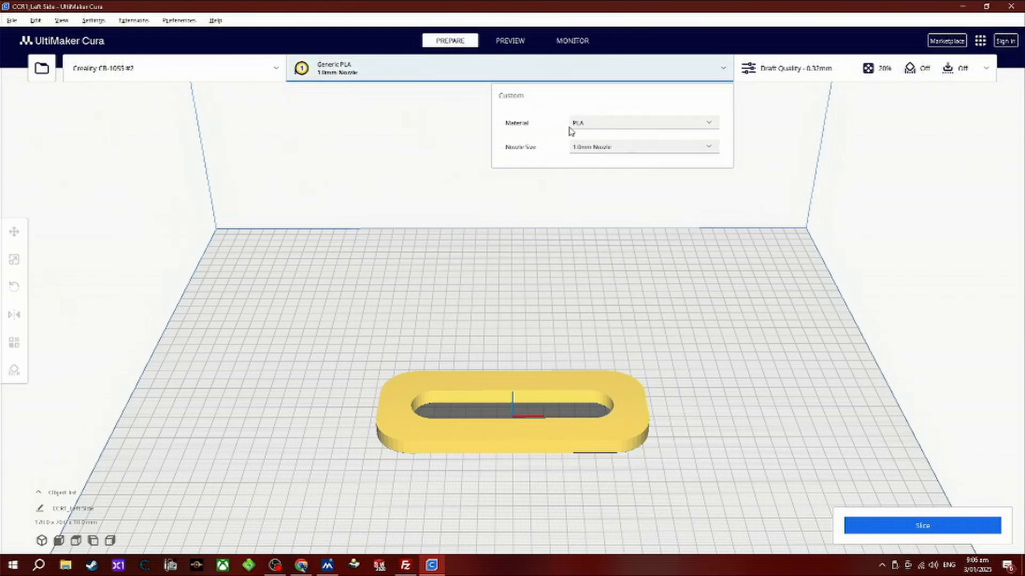
Check the available nozzle sizes without changing the 1.0mm Nozzle, and slice the part.
{"action": "left_click", "coordinate": [595, 155]}
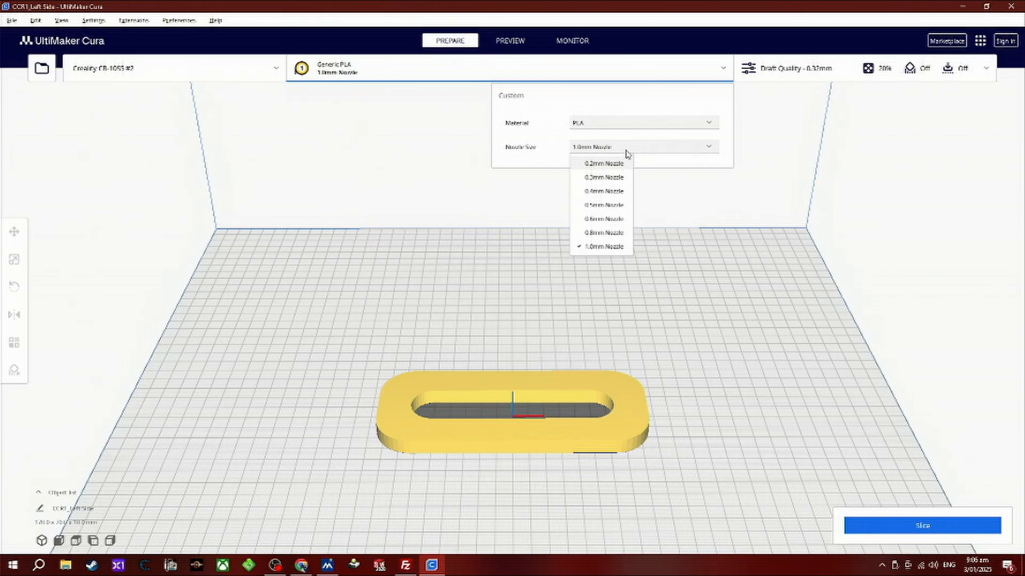
{"action": "left_click", "coordinate": [698, 202]}
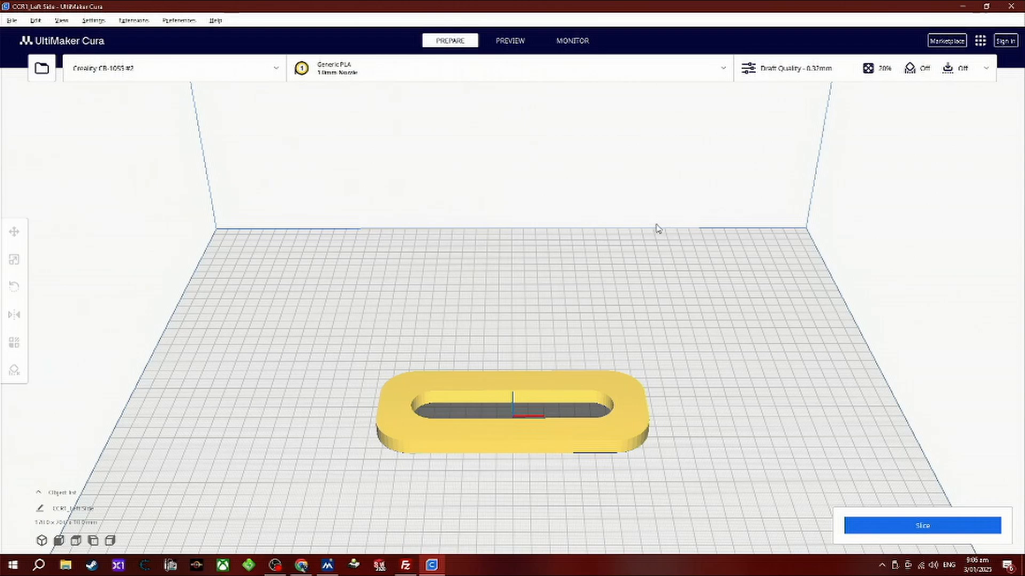
{"action": "left_click", "coordinate": [898, 535]}
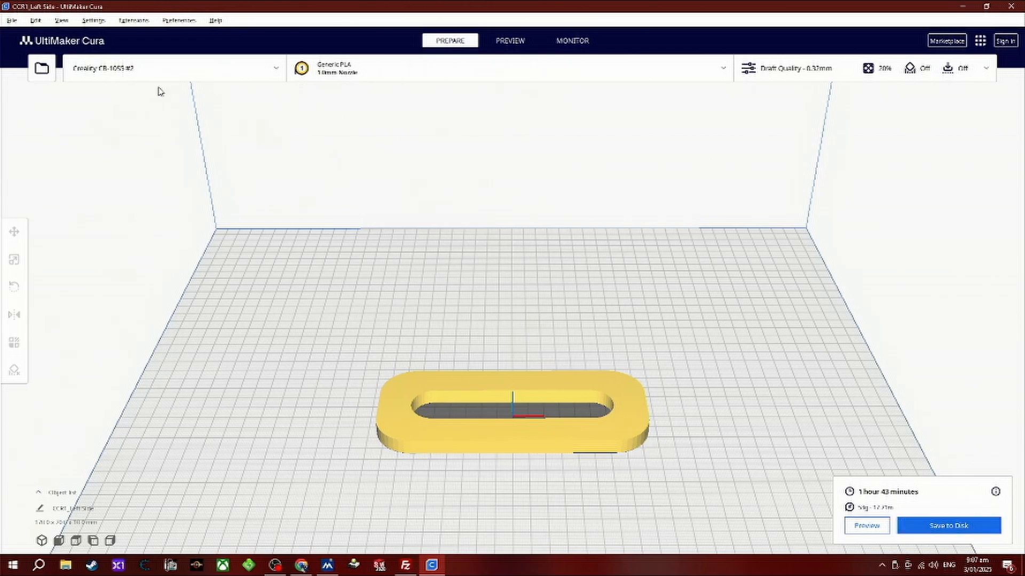
Turn on automatic slicing and set the currency to $ in the general preferences.
{"action": "left_click", "coordinate": [89, 25]}
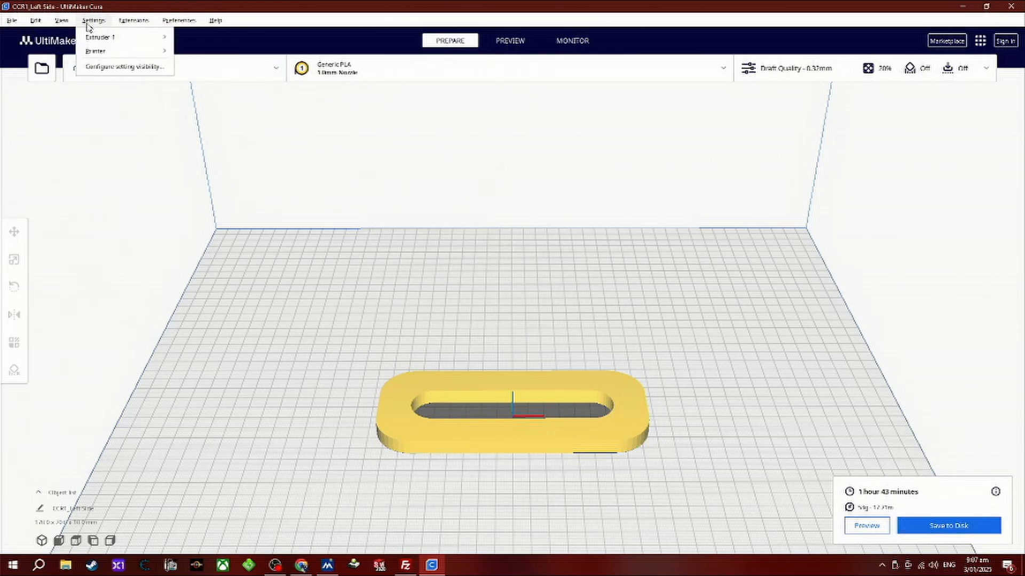
{"action": "left_click", "coordinate": [128, 69]}
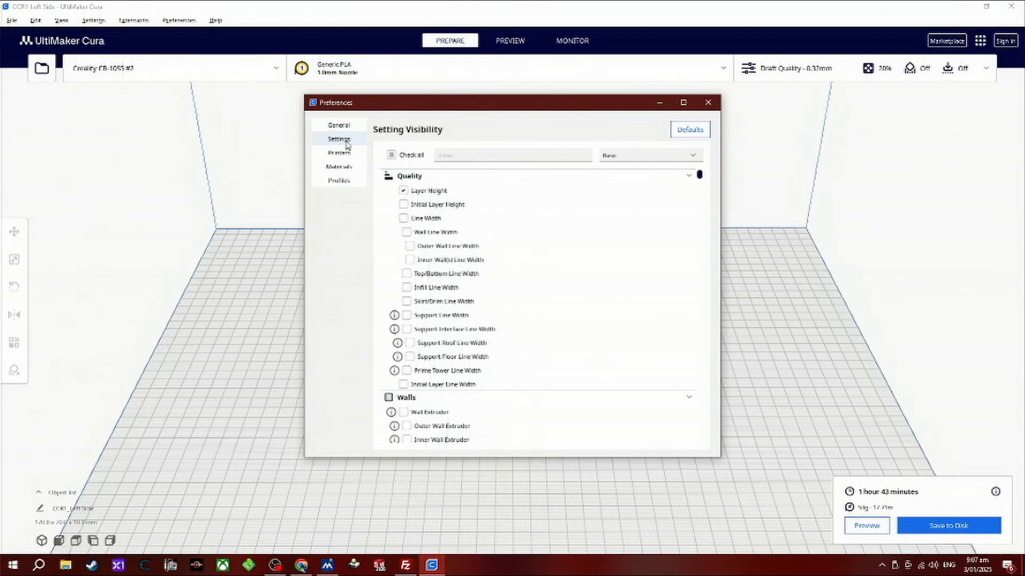
{"action": "left_click", "coordinate": [341, 126]}
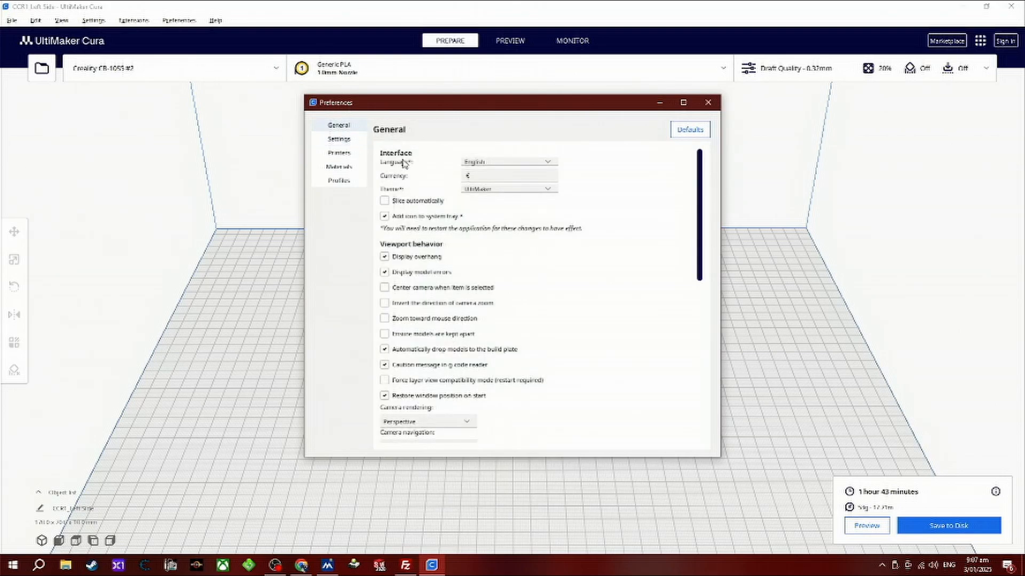
{"action": "left_click", "coordinate": [385, 201]}
{"action": "left_click", "coordinate": [476, 179]}
{"action": "scroll", "coordinate": [389, 301], "scroll_direction": "down", "scroll_amount": 10}
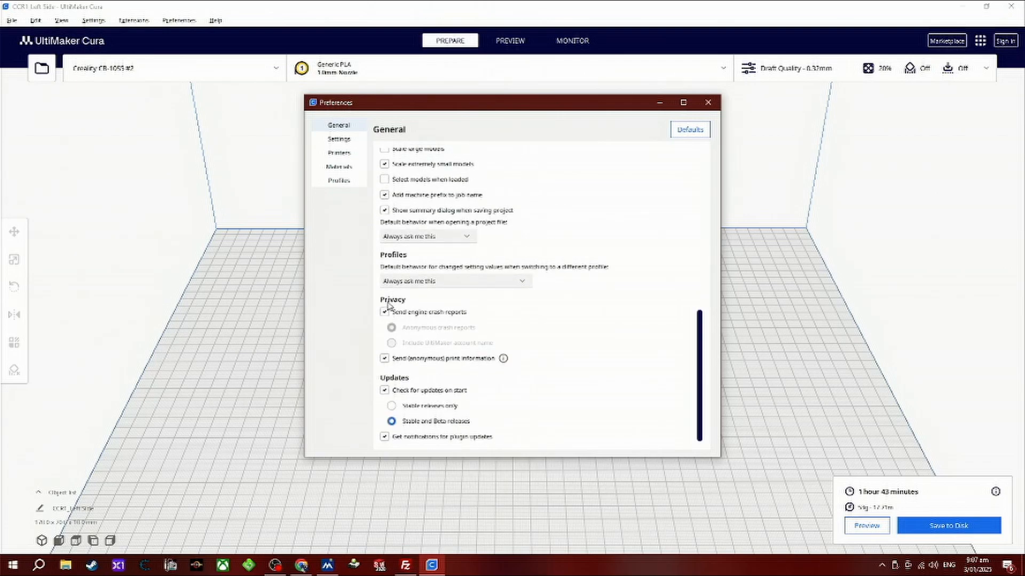
{"action": "scroll", "coordinate": [387, 305], "scroll_direction": "up", "scroll_amount": 10}
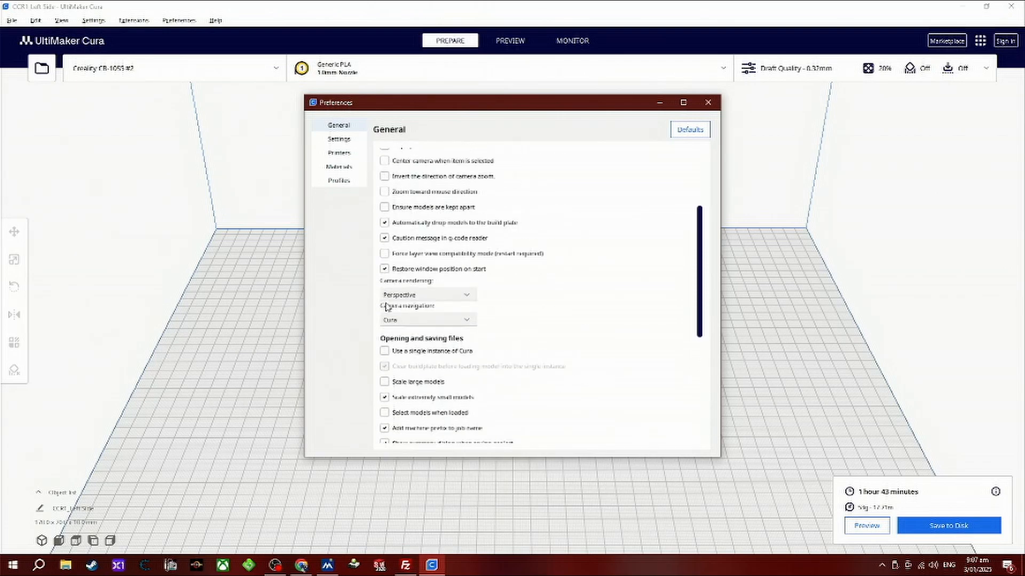
Set Generic PLA's filament weight to 1000 g and its filament cost to 28.05 $ in the material preferences.
{"action": "left_click", "coordinate": [335, 168]}
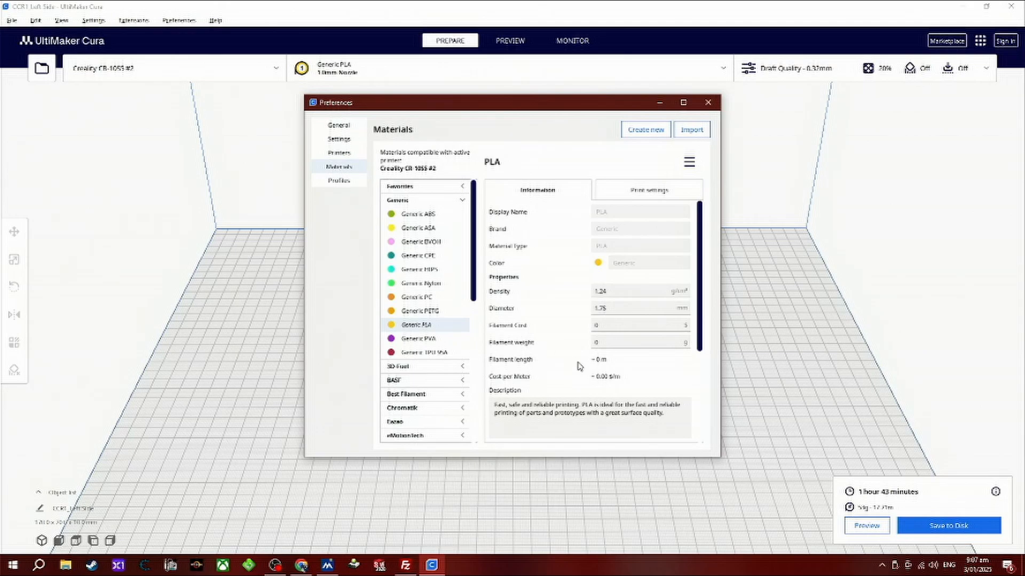
{"action": "scroll", "coordinate": [435, 356], "scroll_direction": "down", "scroll_amount": 10}
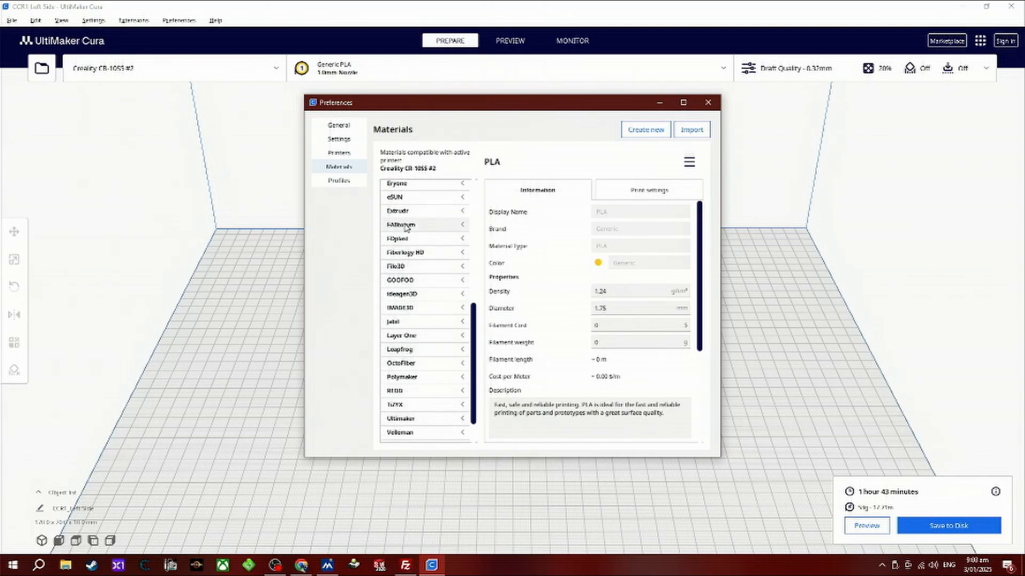
{"action": "scroll", "coordinate": [414, 290], "scroll_direction": "up", "scroll_amount": 10}
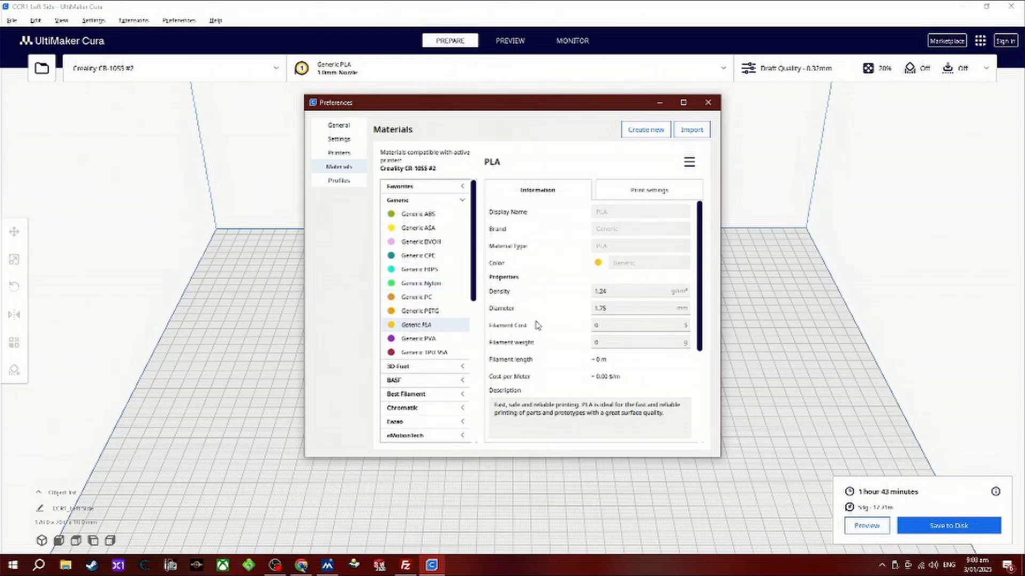
{"action": "left_click", "coordinate": [608, 346]}
{"action": "type", "text": "1000"}
{"action": "left_click", "coordinate": [609, 326]}
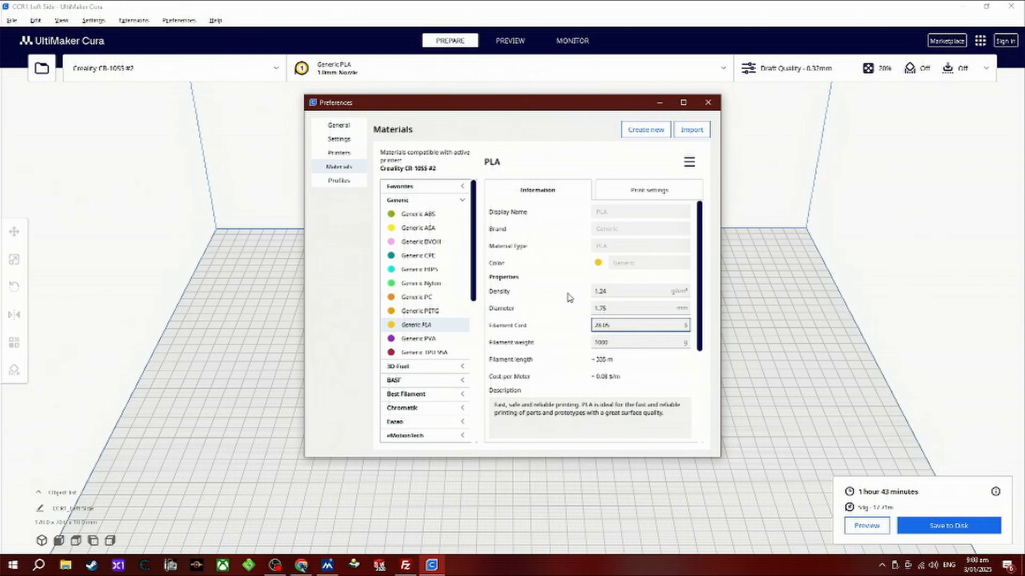
Move the preferences window off the model, look over the material list and PLA properties, and close the preferences.
{"action": "left_click_drag", "start_coordinate": [488, 106], "coordinate": [185, 42]}
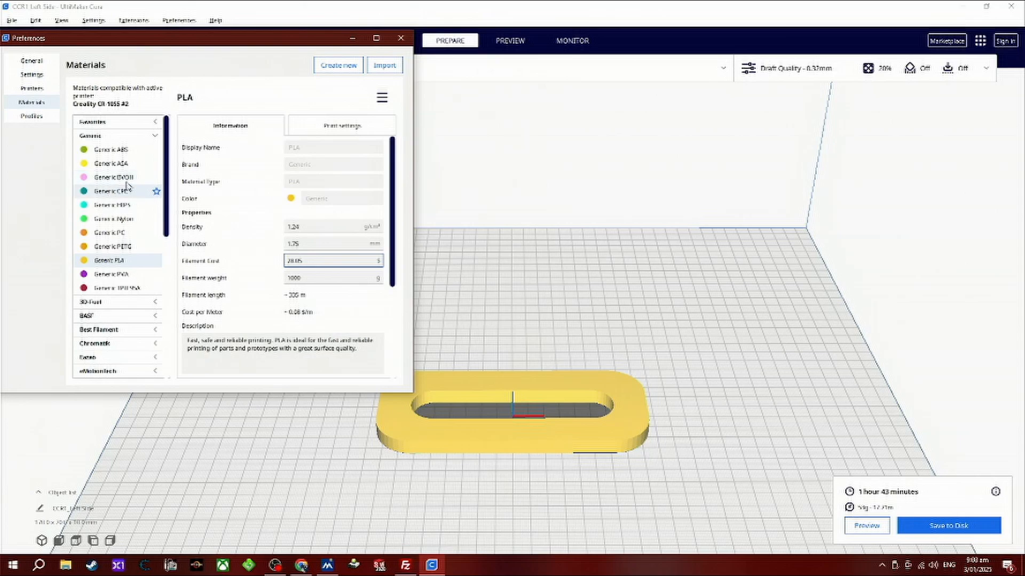
{"action": "scroll", "coordinate": [122, 277], "scroll_direction": "down", "scroll_amount": 5}
{"action": "scroll", "coordinate": [126, 267], "scroll_direction": "up", "scroll_amount": 5}
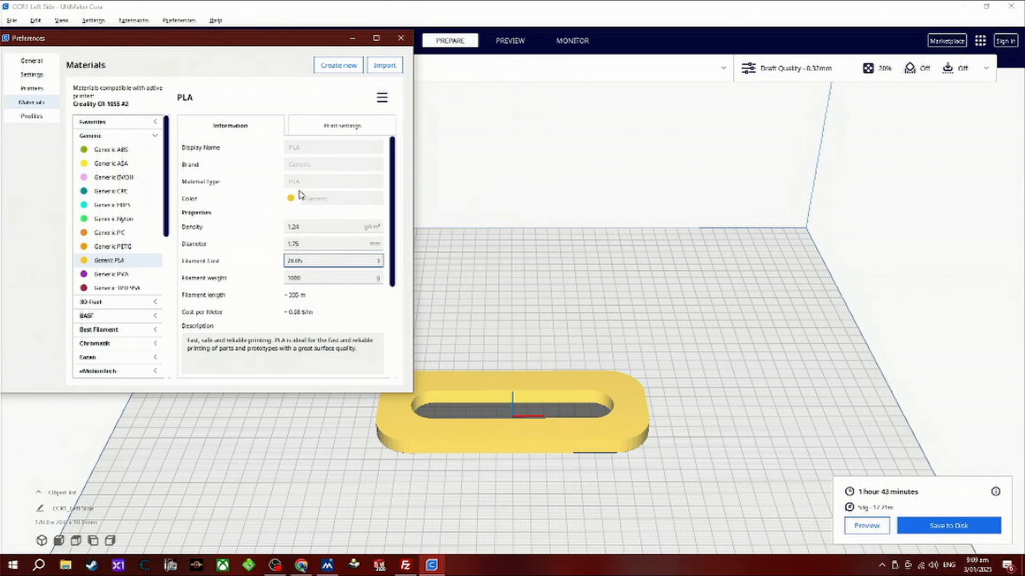
{"action": "scroll", "coordinate": [344, 316], "scroll_direction": "down", "scroll_amount": 2}
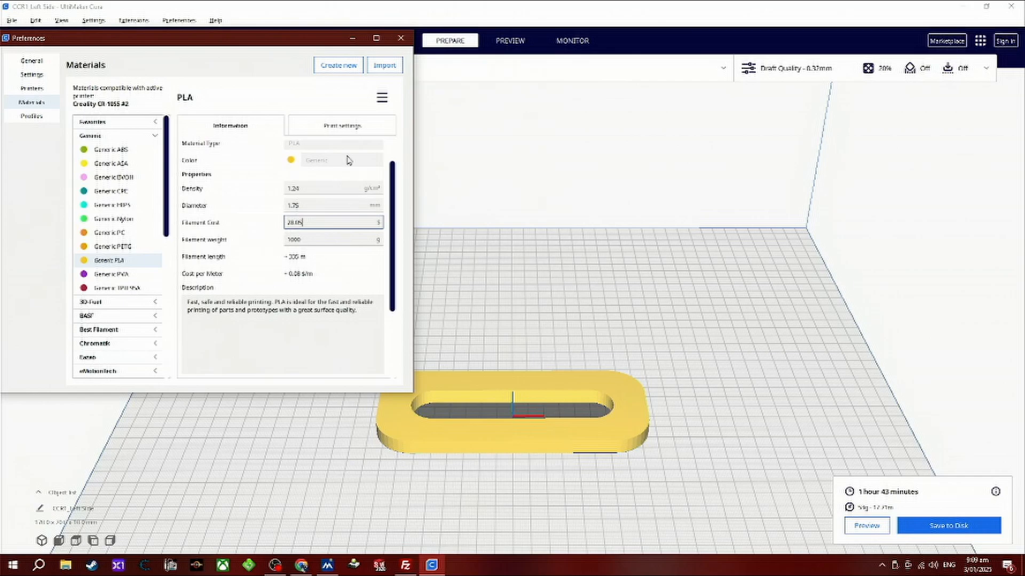
{"action": "left_click", "coordinate": [401, 39]}
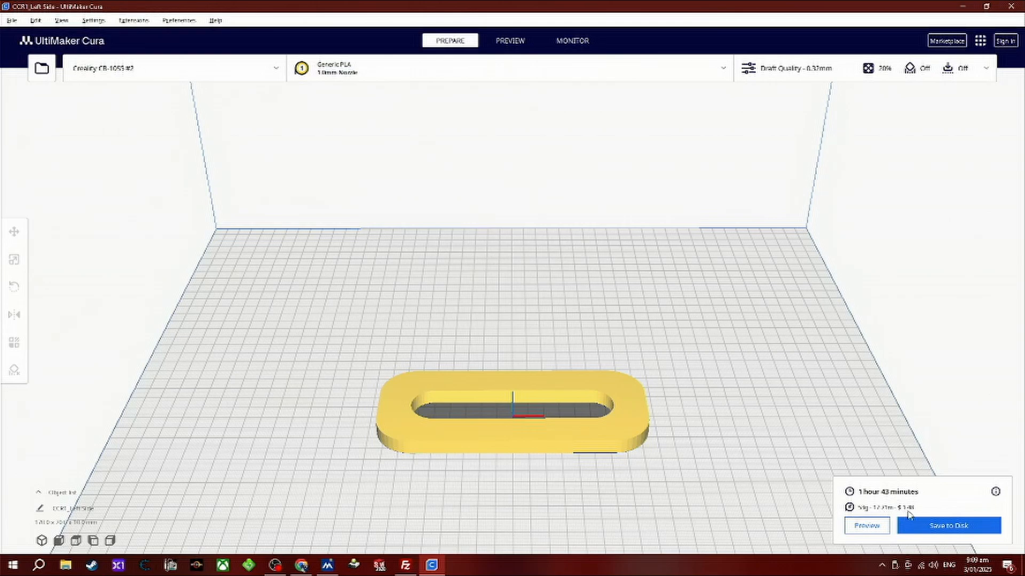
Examine the layer height, wall and top/bottom thickness values in the custom print settings.
{"action": "left_click", "coordinate": [774, 77]}
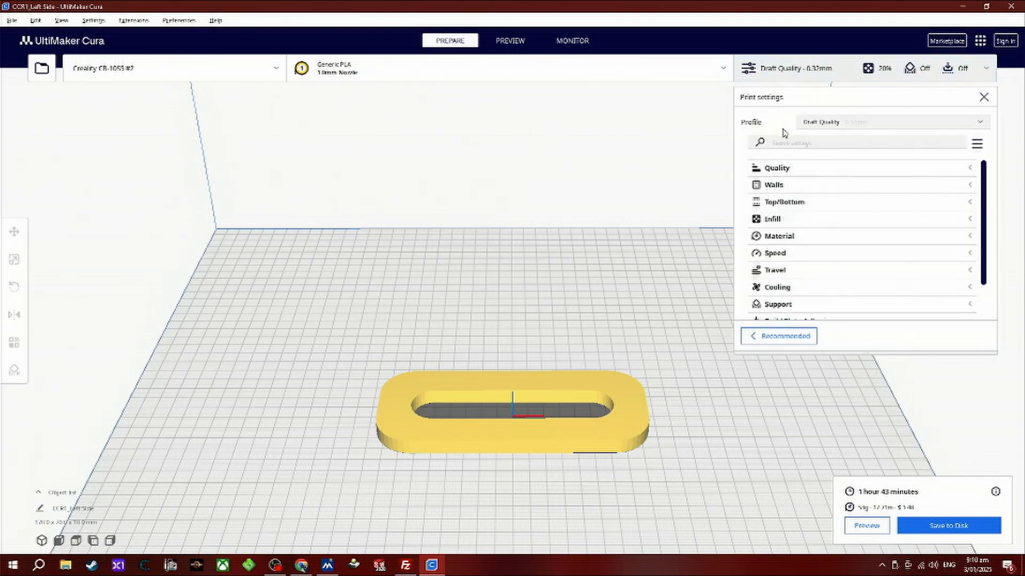
{"action": "left_click", "coordinate": [777, 169]}
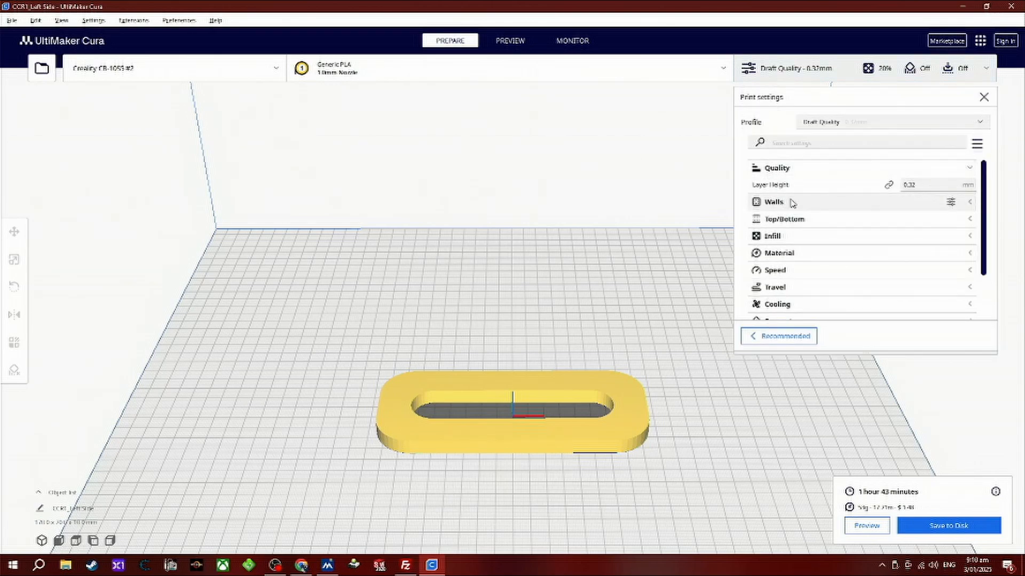
{"action": "left_click", "coordinate": [775, 172]}
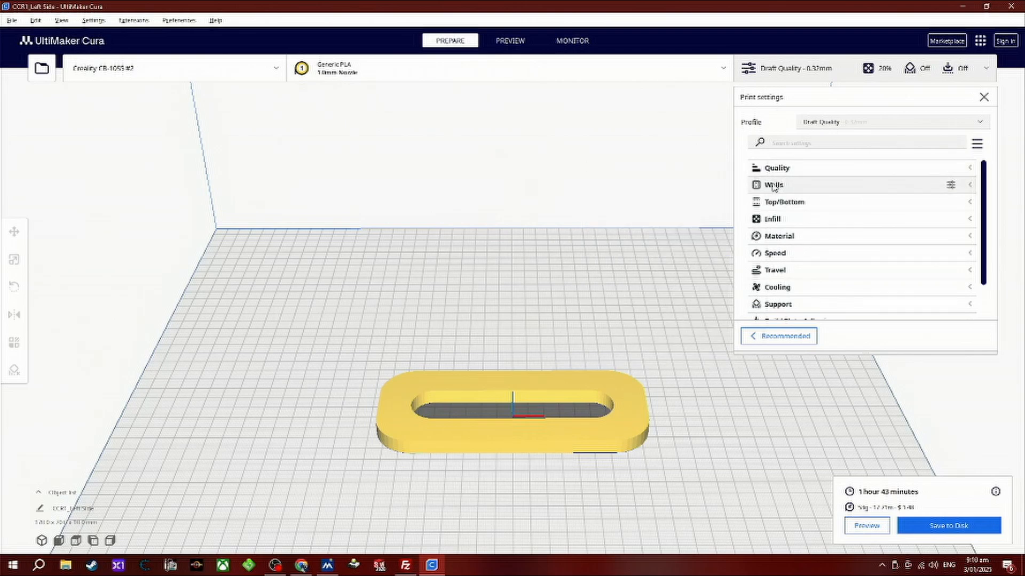
{"action": "left_click", "coordinate": [773, 185]}
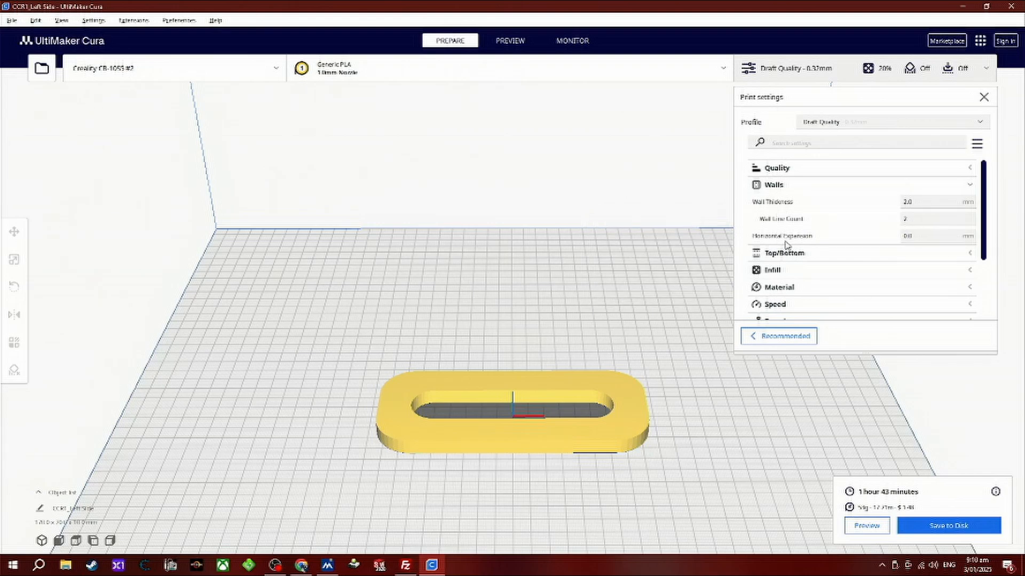
{"action": "left_click", "coordinate": [777, 186]}
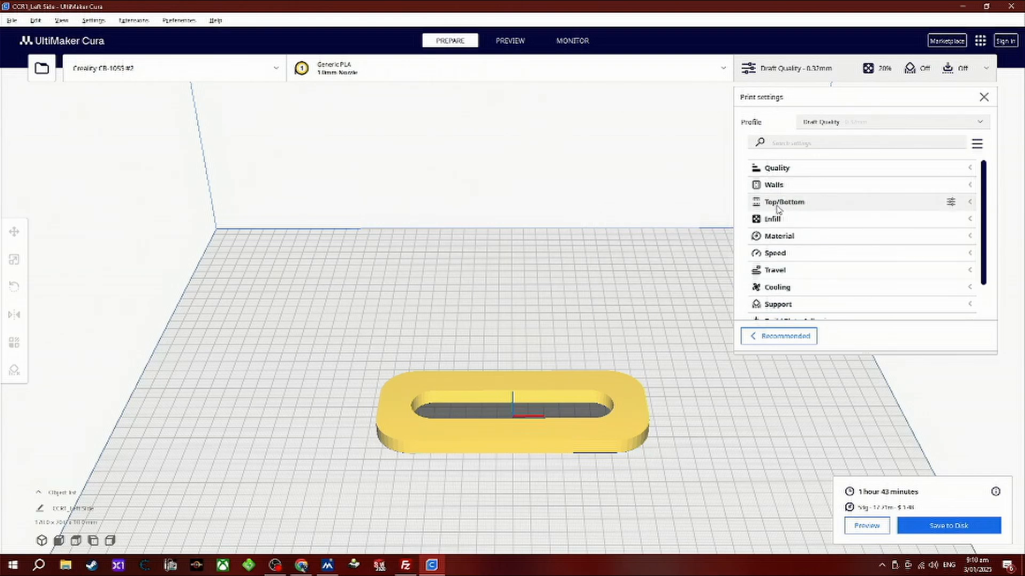
{"action": "left_click", "coordinate": [778, 208]}
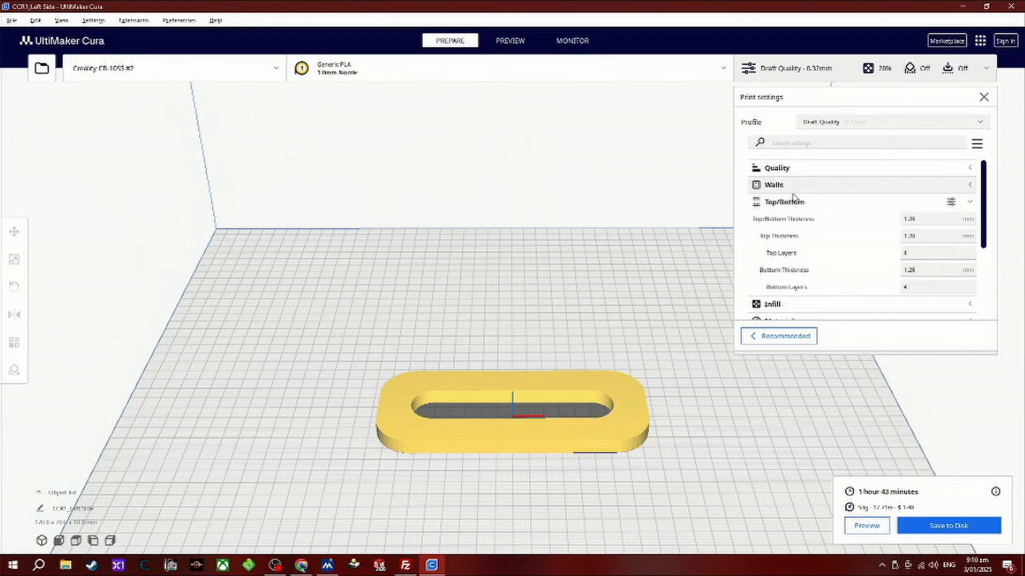
{"action": "scroll", "coordinate": [816, 246], "scroll_direction": "down", "scroll_amount": 1}
{"action": "scroll", "coordinate": [816, 246], "scroll_direction": "down", "scroll_amount": 2}
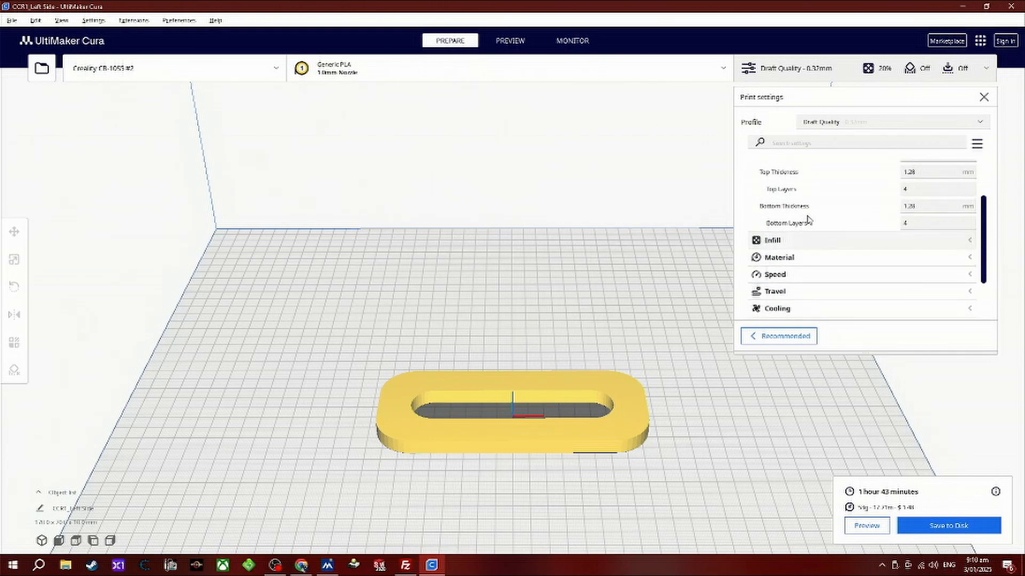
{"action": "scroll", "coordinate": [783, 224], "scroll_direction": "up", "scroll_amount": 2}
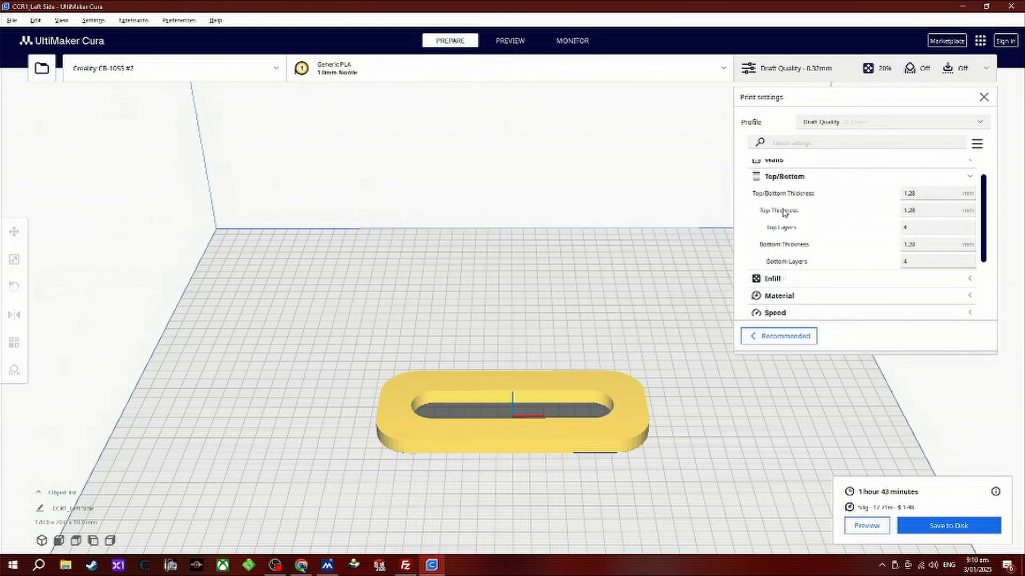
{"action": "left_click", "coordinate": [781, 175]}
Set the infill density to 5% and collapse the infill settings.
{"action": "left_click", "coordinate": [771, 194]}
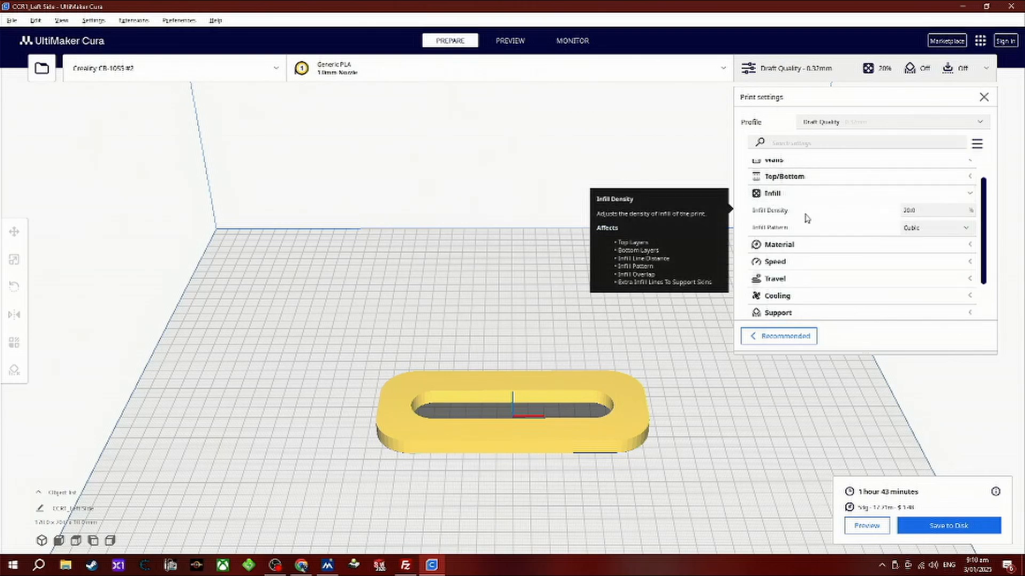
{"action": "left_click", "coordinate": [919, 213]}
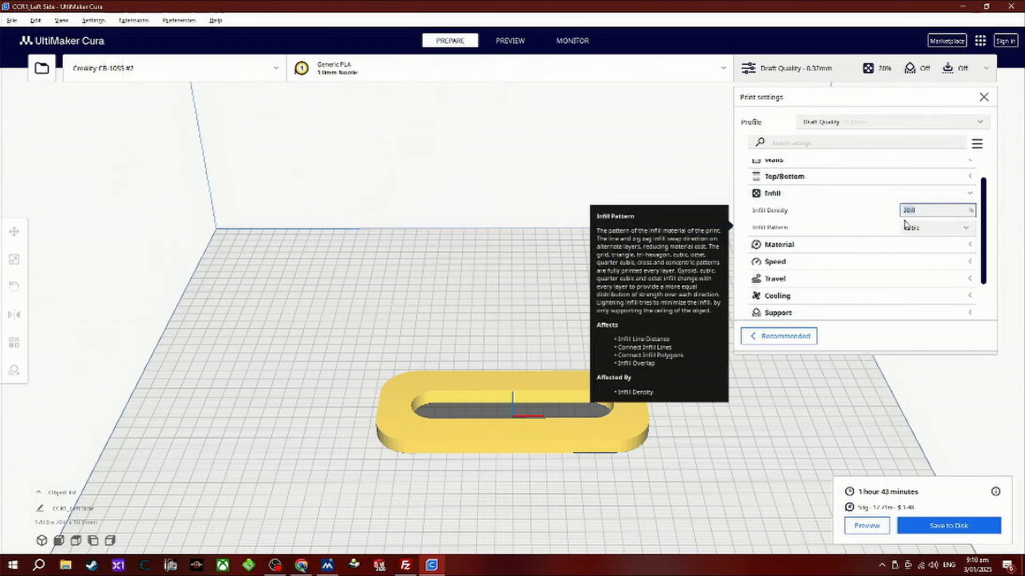
{"action": "type", "text": "5"}
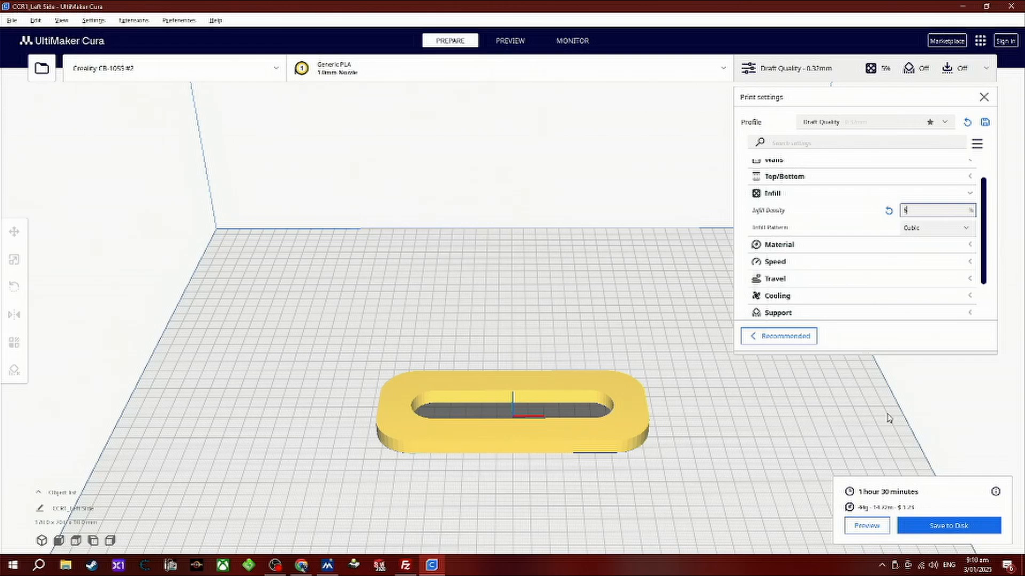
{"action": "left_click", "coordinate": [772, 196]}
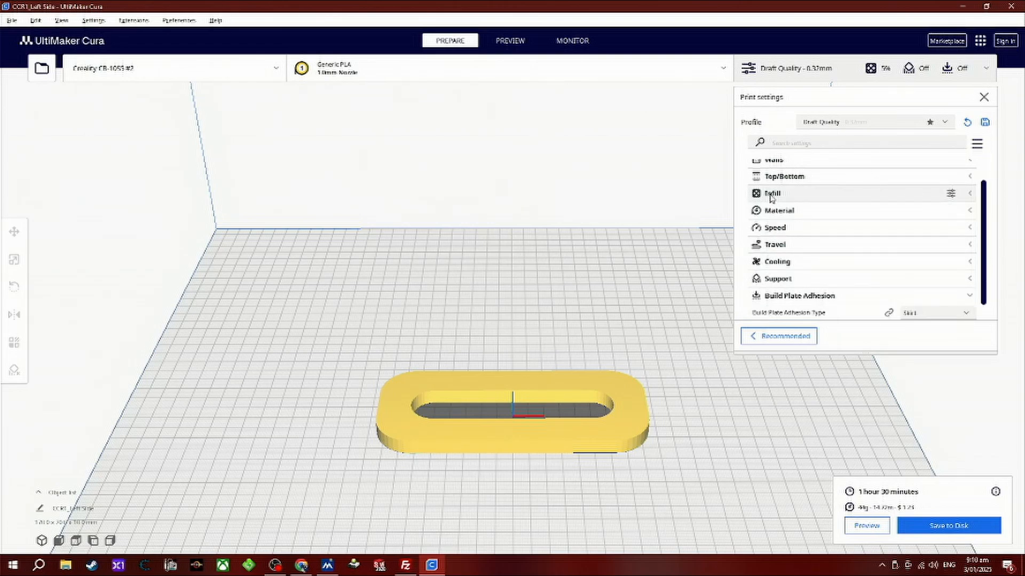
Set the build plate temperature to 0 °C, try 5 °C, return it to 0 °C, and collapse the material settings.
{"action": "left_click", "coordinate": [776, 211]}
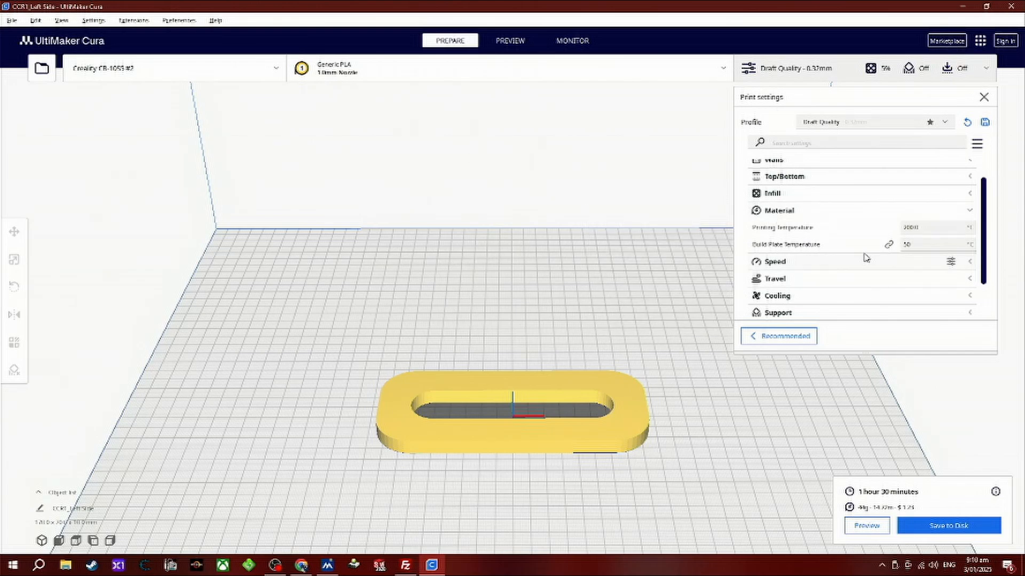
{"action": "left_click_drag", "start_coordinate": [918, 246], "coordinate": [881, 250]}
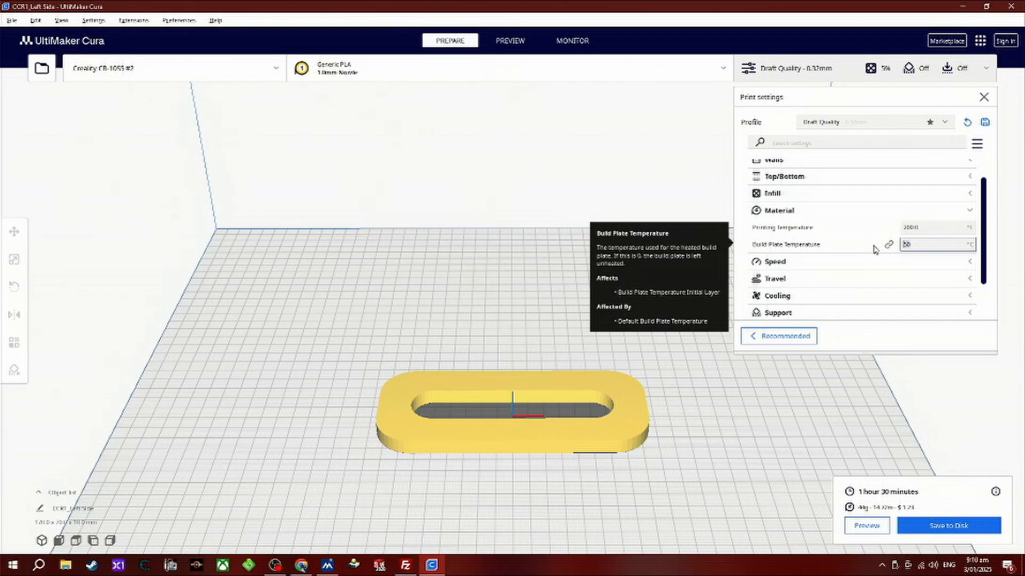
{"action": "type", "text": "0"}
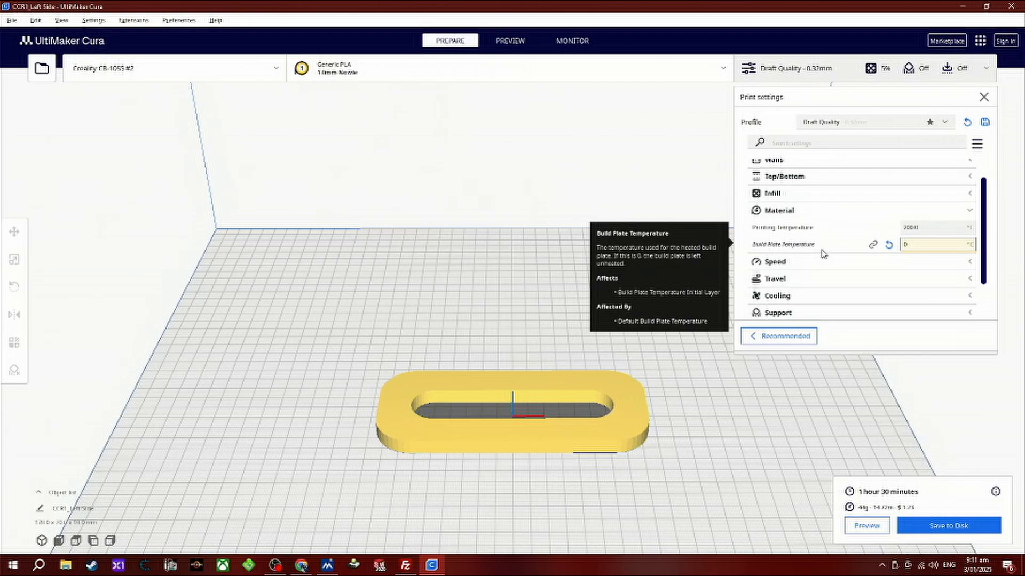
{"action": "key", "text": "BackSpace"}
{"action": "type", "text": "5"}
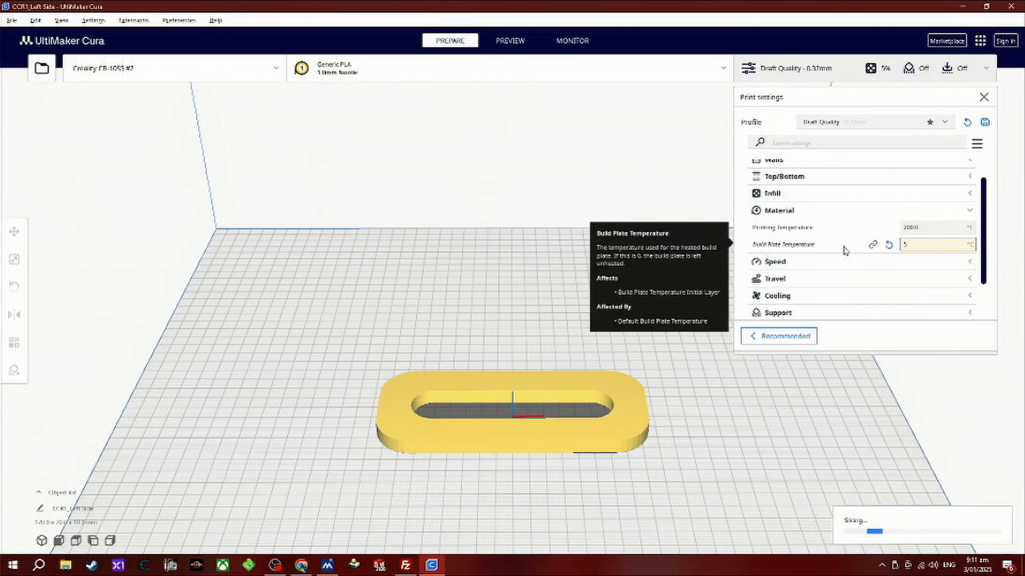
{"action": "key", "text": "BackSpace"}
{"action": "type", "text": "0"}
{"action": "left_click", "coordinate": [784, 212]}
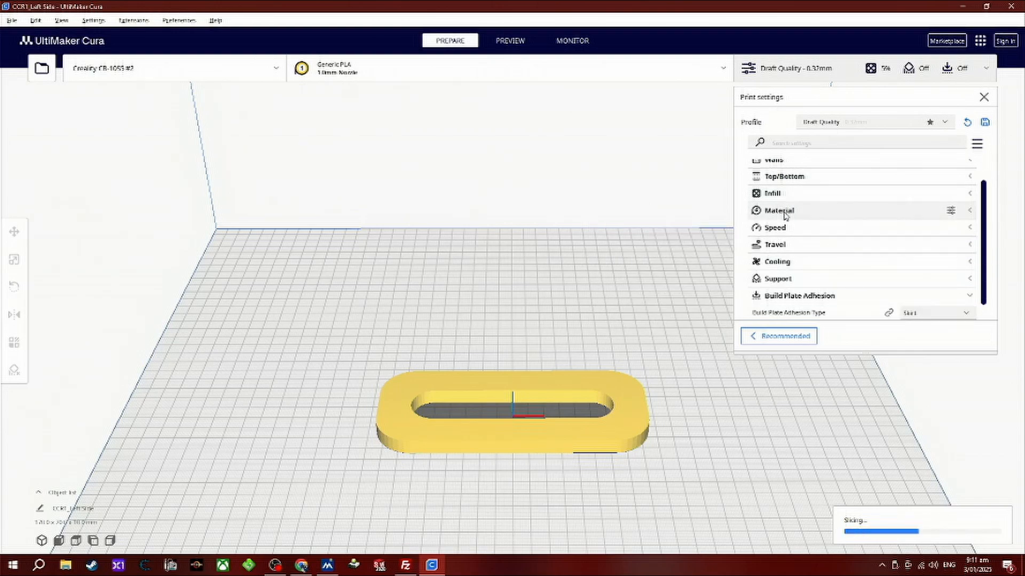
Set the print speed to 100 mm/s and collapse the speed settings.
{"action": "left_click", "coordinate": [780, 229]}
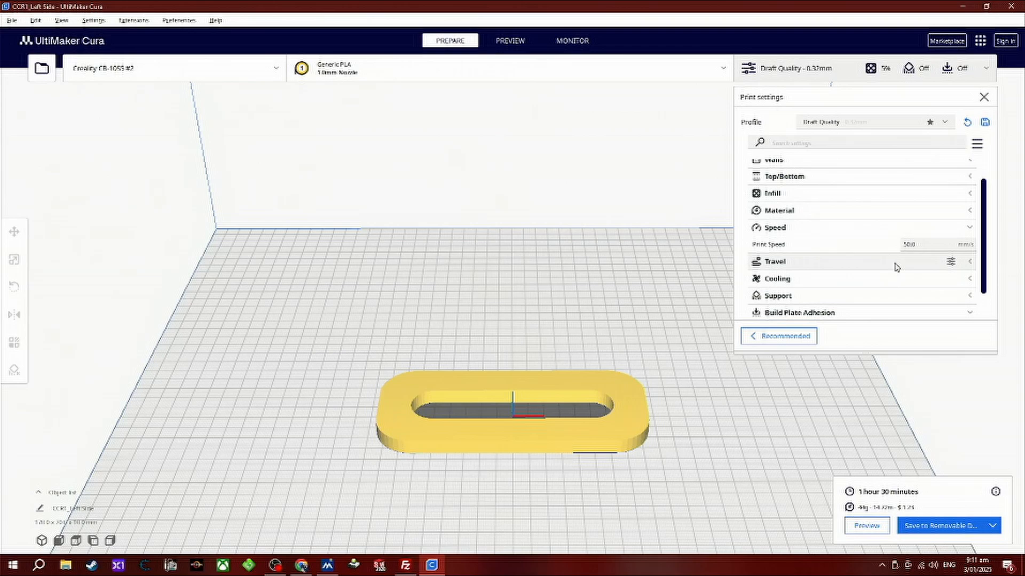
{"action": "left_click_drag", "start_coordinate": [920, 245], "coordinate": [885, 244]}
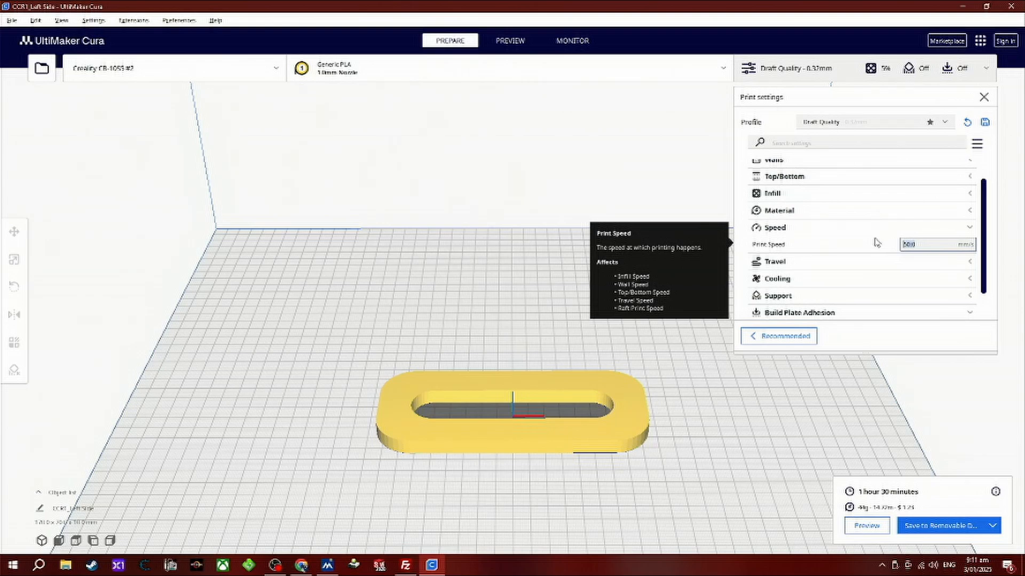
{"action": "type", "text": "100"}
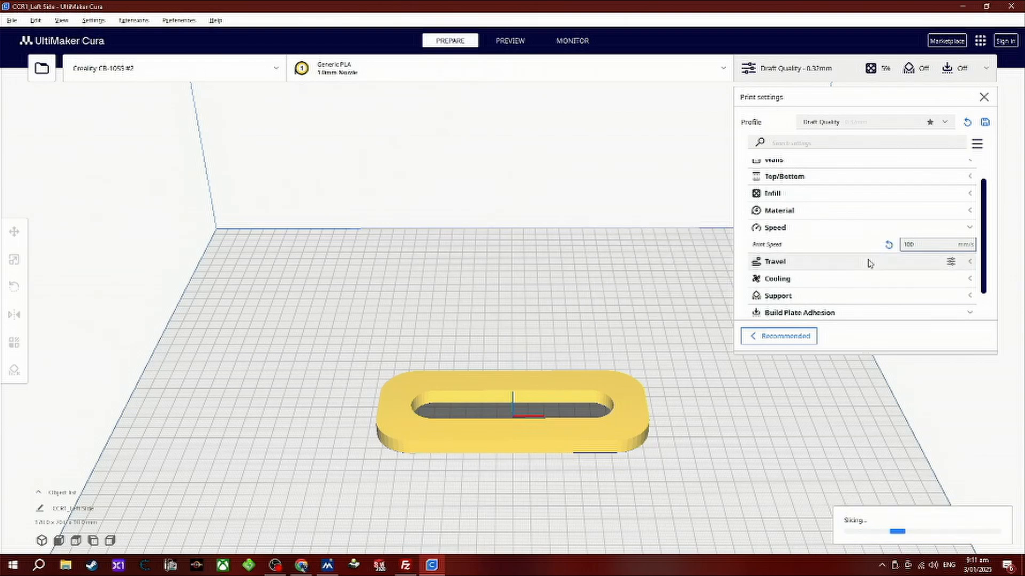
{"action": "left_click", "coordinate": [779, 230]}
Examine the travel, cooling and support settings, collapsing each section after viewing it.
{"action": "left_click", "coordinate": [783, 246]}
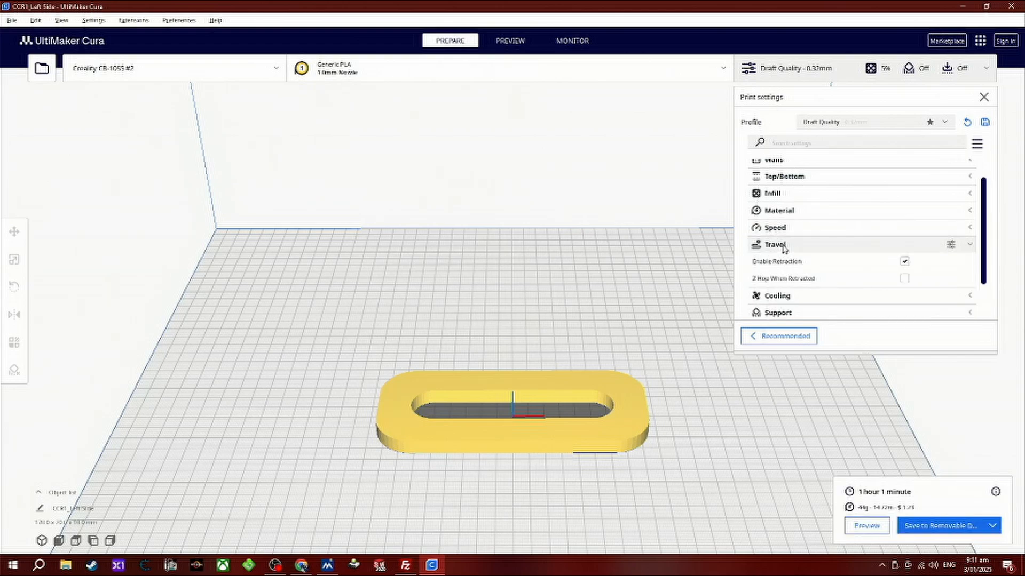
{"action": "left_click", "coordinate": [783, 247]}
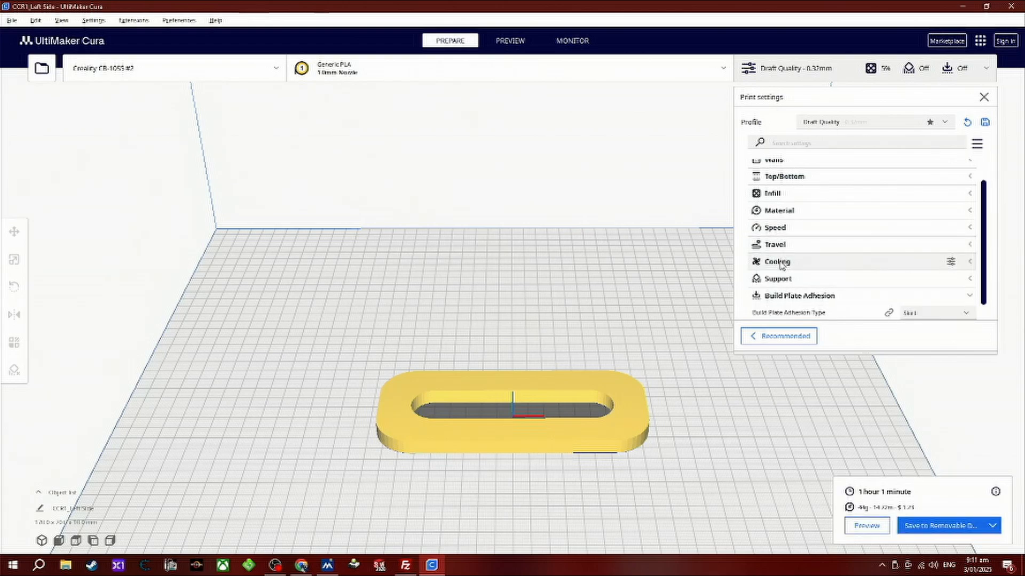
{"action": "left_click", "coordinate": [782, 264]}
{"action": "scroll", "coordinate": [821, 263], "scroll_direction": "down", "scroll_amount": 2}
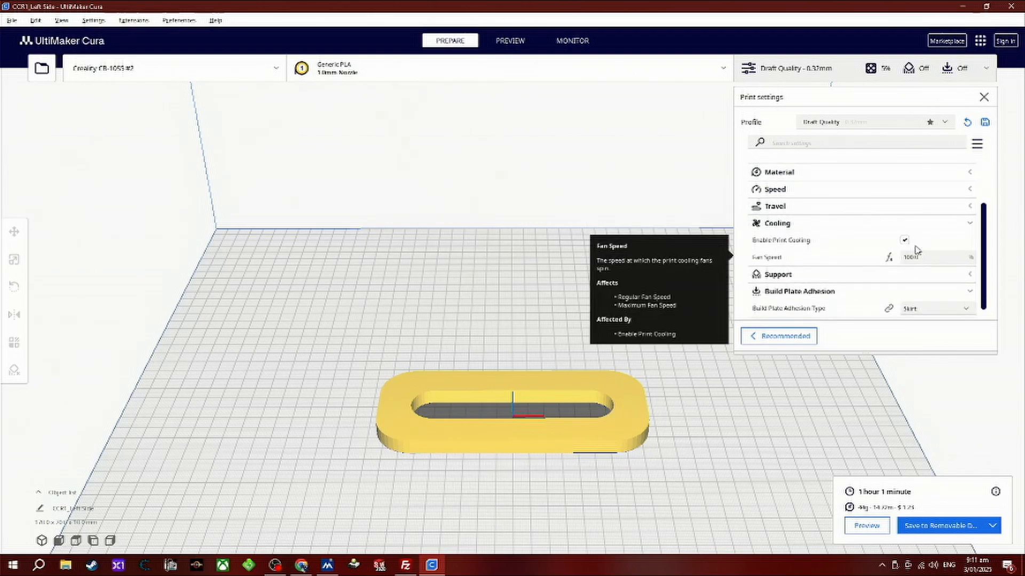
{"action": "left_click", "coordinate": [772, 224]}
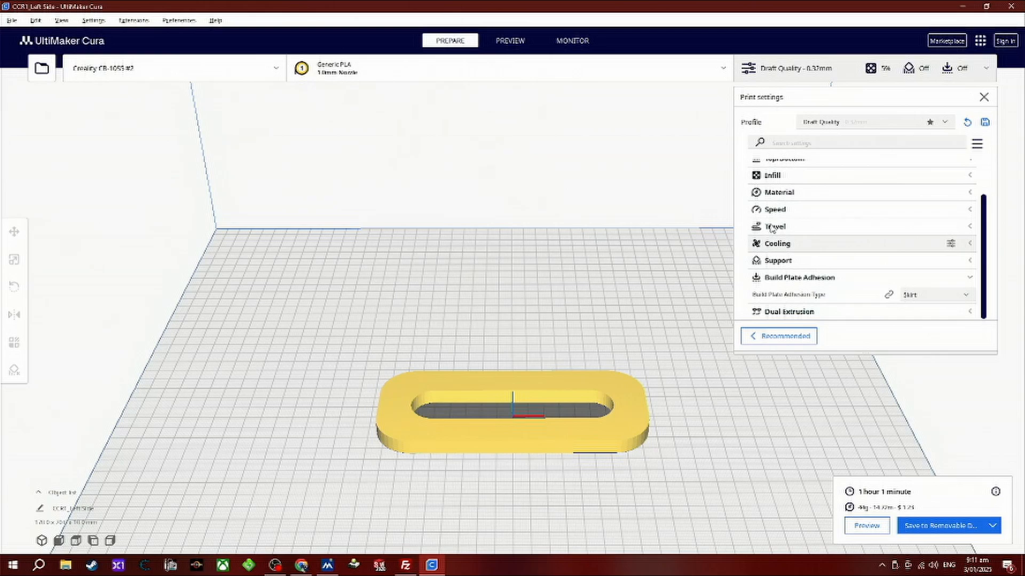
{"action": "left_click", "coordinate": [776, 262]}
{"action": "scroll", "coordinate": [862, 277], "scroll_direction": "down", "scroll_amount": 1}
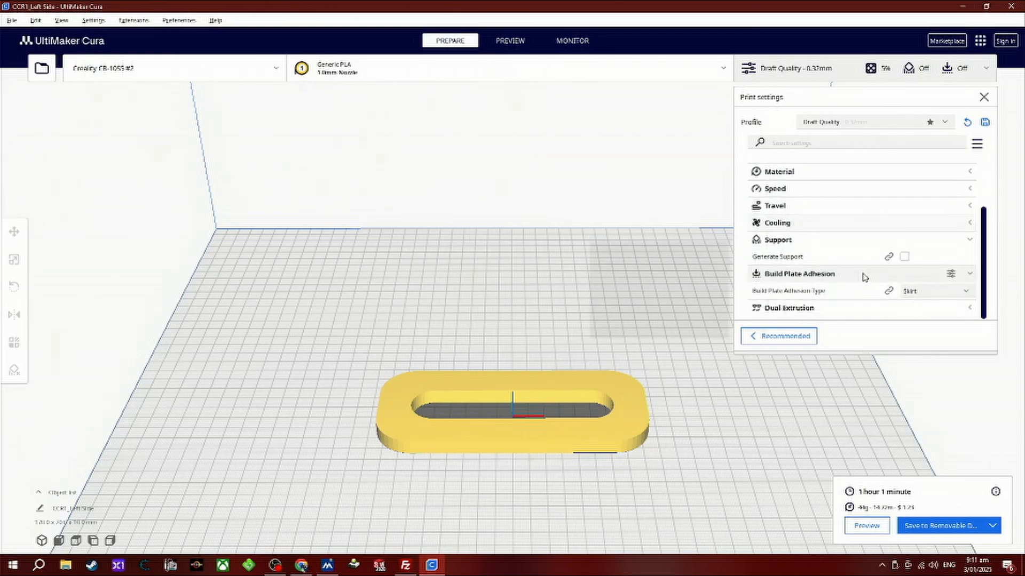
{"action": "left_click", "coordinate": [782, 245]}
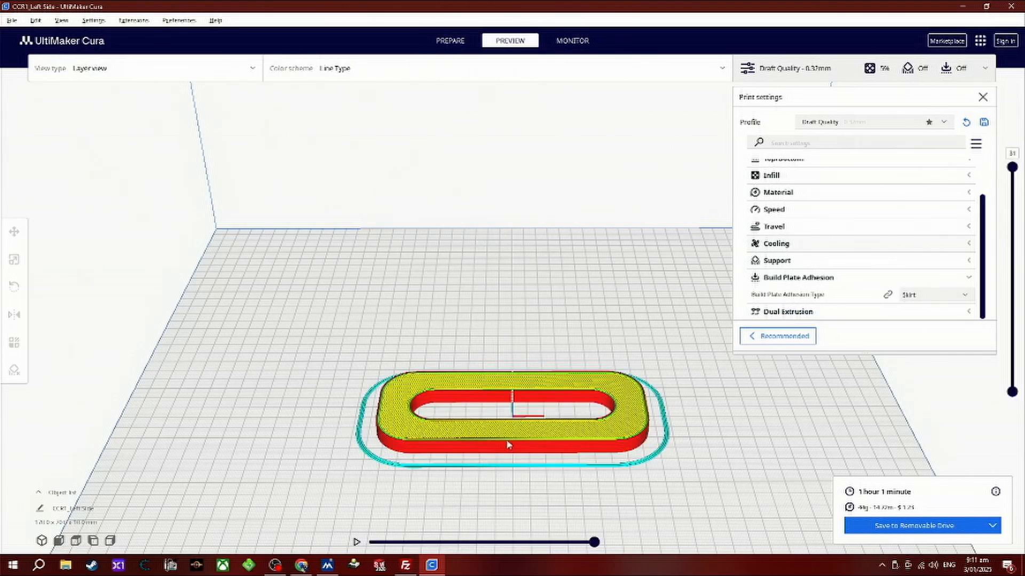
Inspect the skirt in the layer preview, set the build plate adhesion type to Brim, and look over the brim around the part.
{"action": "scroll", "coordinate": [509, 444], "scroll_direction": "up", "scroll_amount": 5}
{"action": "middle_click_drag", "start_coordinate": [514, 442], "coordinate": [359, 192]}
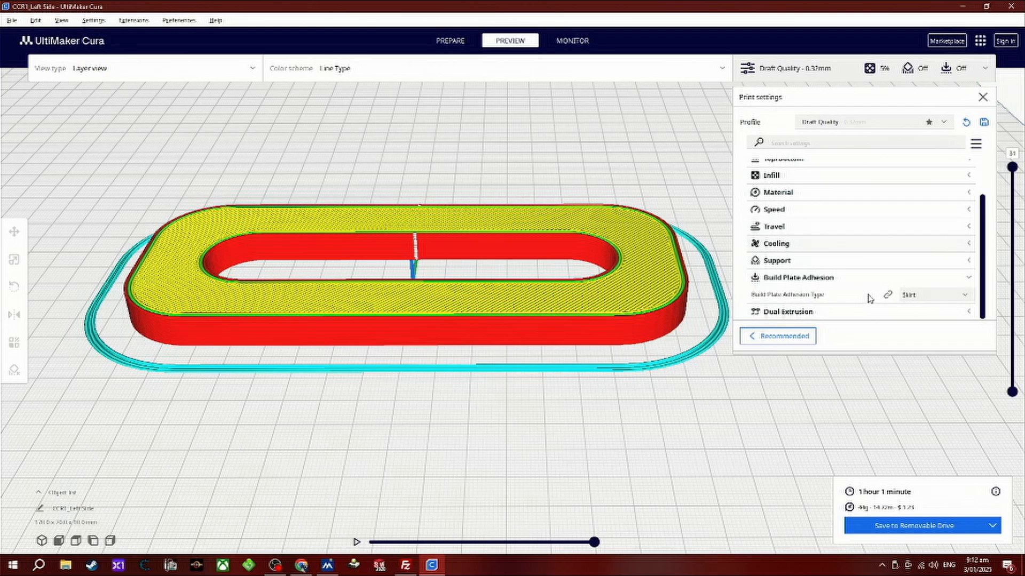
{"action": "left_click", "coordinate": [943, 299]}
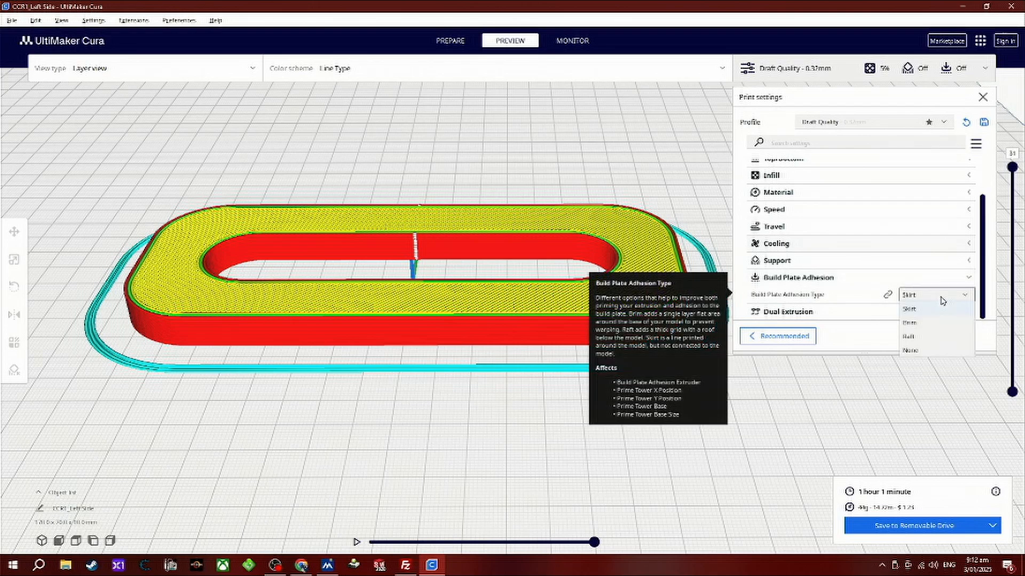
{"action": "left_click", "coordinate": [910, 323]}
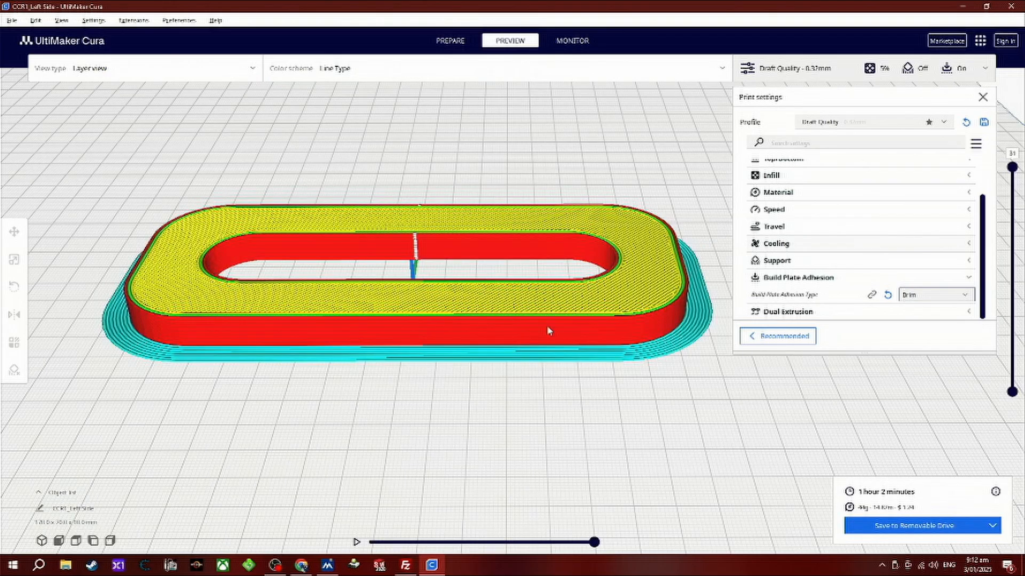
{"action": "right_click_drag", "start_coordinate": [526, 207], "coordinate": [470, 270]}
{"action": "middle_click_drag", "start_coordinate": [478, 187], "coordinate": [480, 309]}
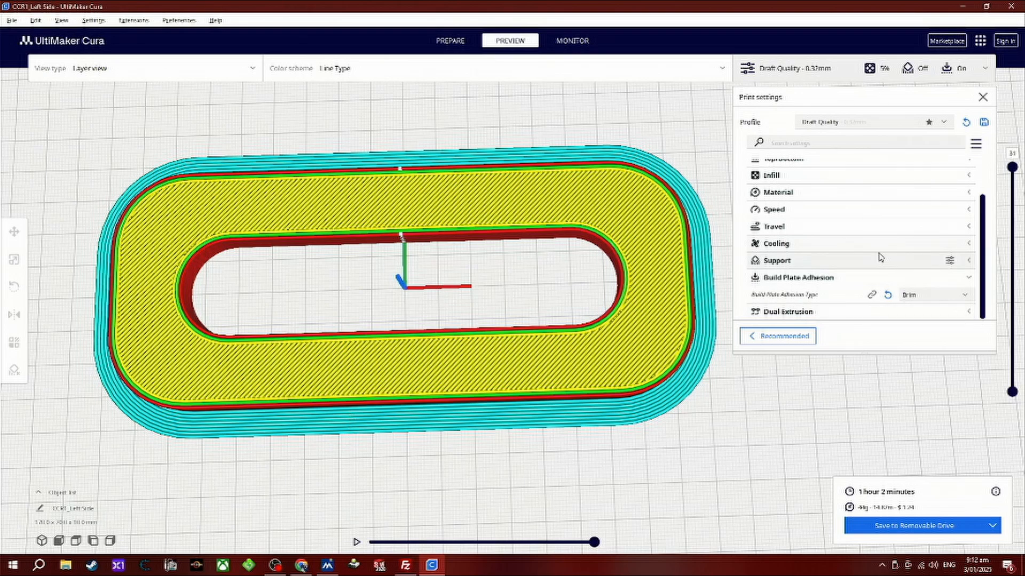
Set the build plate adhesion type to None, collapse the adhesion settings and close the print settings.
{"action": "left_click", "coordinate": [913, 300]}
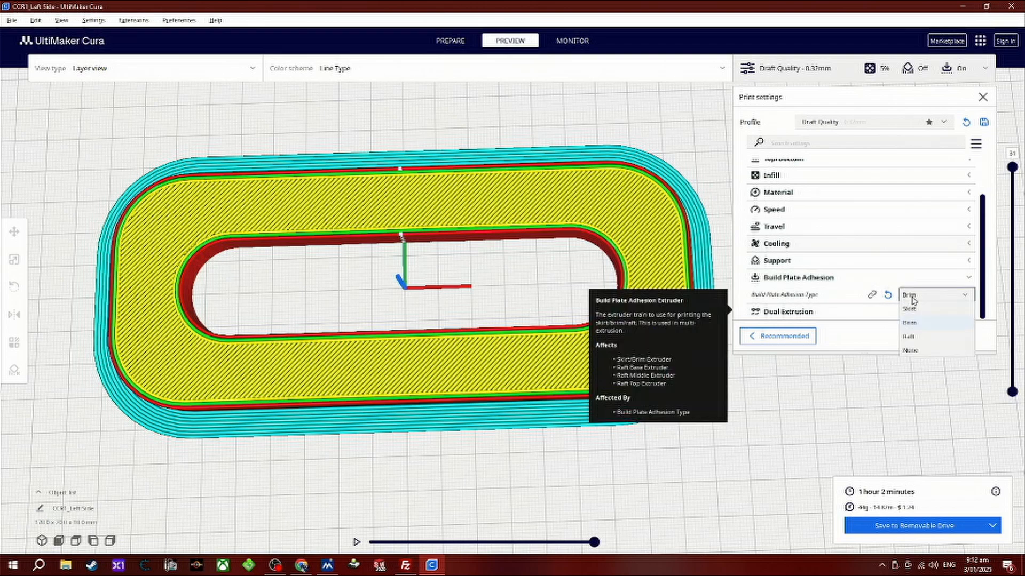
{"action": "left_click", "coordinate": [911, 351]}
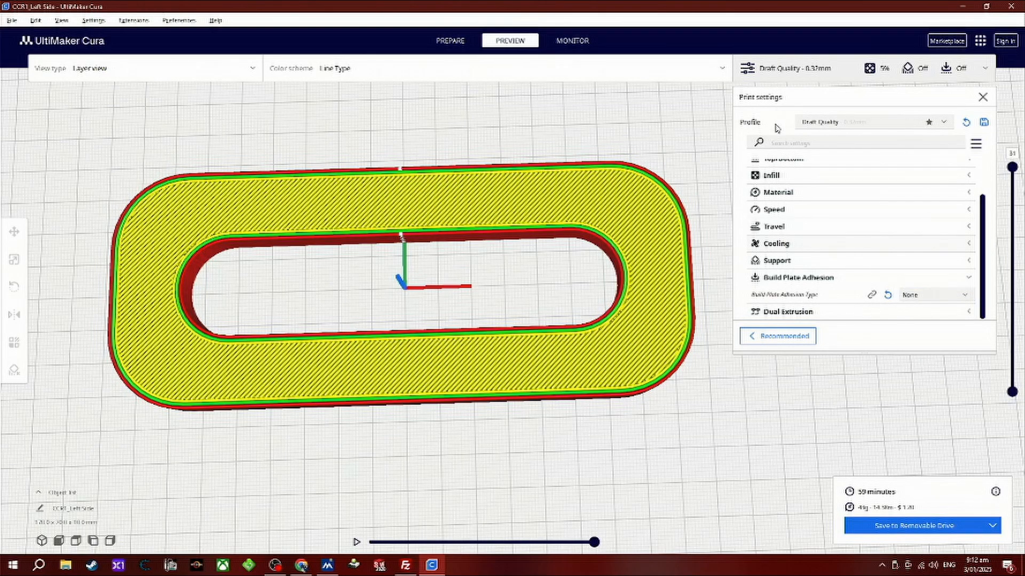
{"action": "right_click_drag", "start_coordinate": [522, 430], "coordinate": [509, 374]}
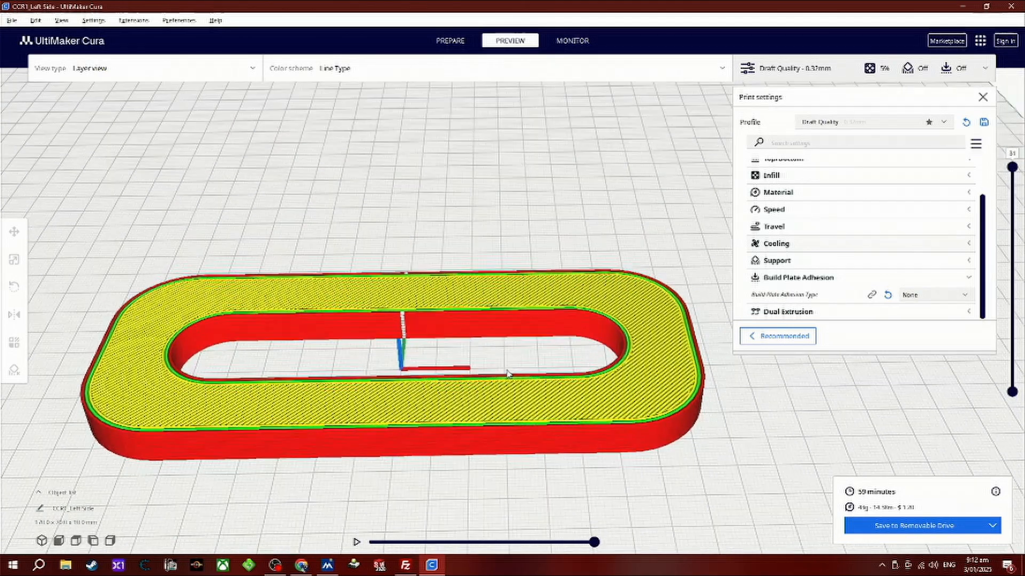
{"action": "left_click", "coordinate": [788, 278]}
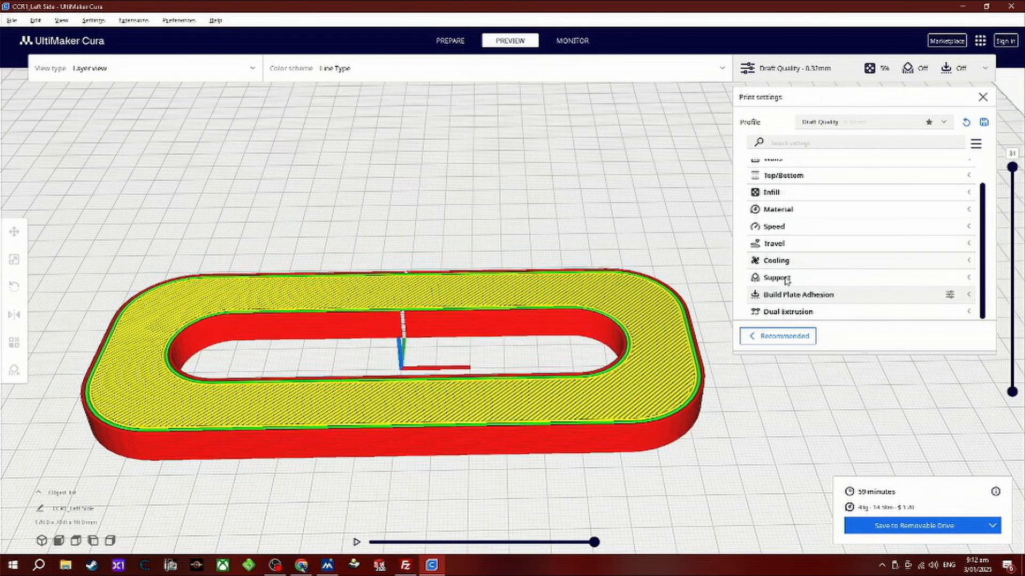
{"action": "left_click", "coordinate": [783, 71]}
Lower the layer preview to layer 1 and play the toolpath simulation through to the end of the layer.
{"action": "middle_click_drag", "start_coordinate": [374, 224], "coordinate": [543, 233]}
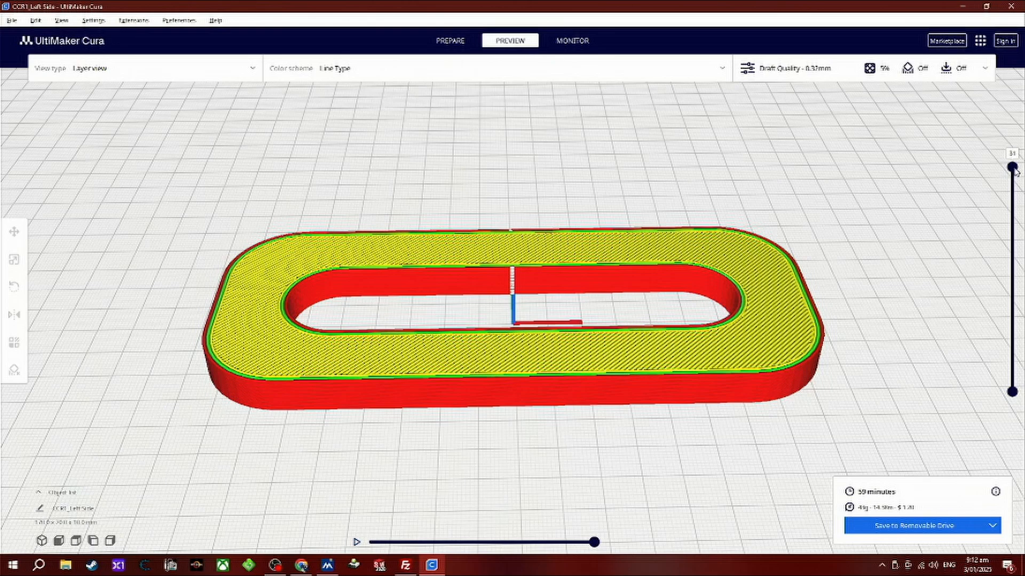
{"action": "left_click_drag", "start_coordinate": [1012, 179], "coordinate": [1020, 400]}
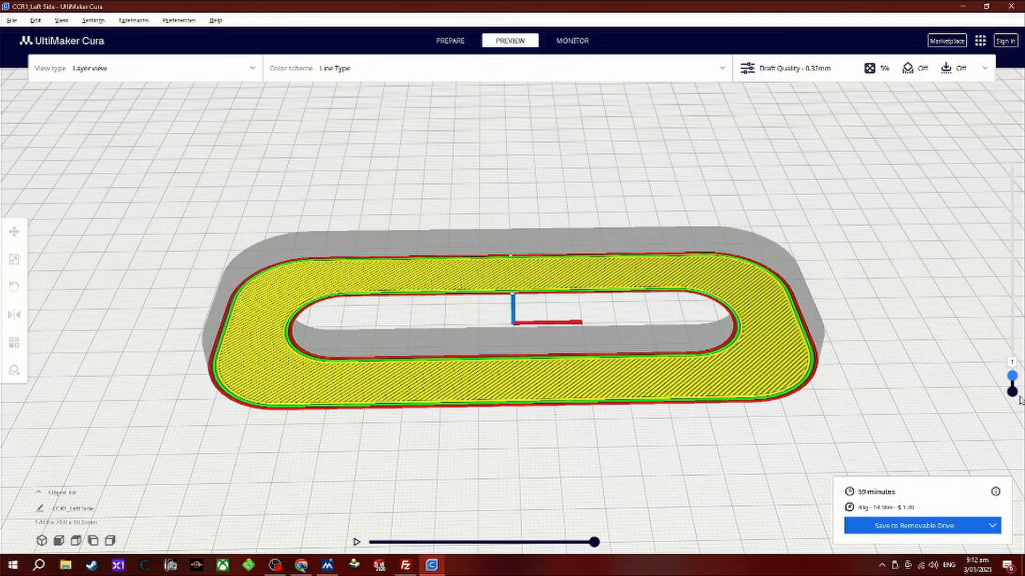
{"action": "scroll", "coordinate": [587, 386], "scroll_direction": "up", "scroll_amount": 5}
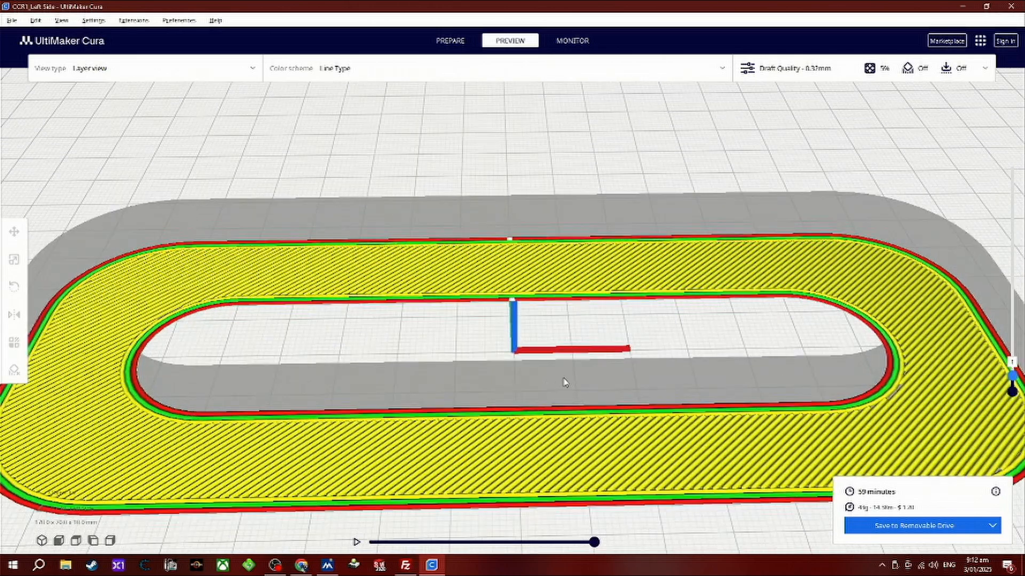
{"action": "scroll", "coordinate": [571, 395], "scroll_direction": "down", "scroll_amount": 5}
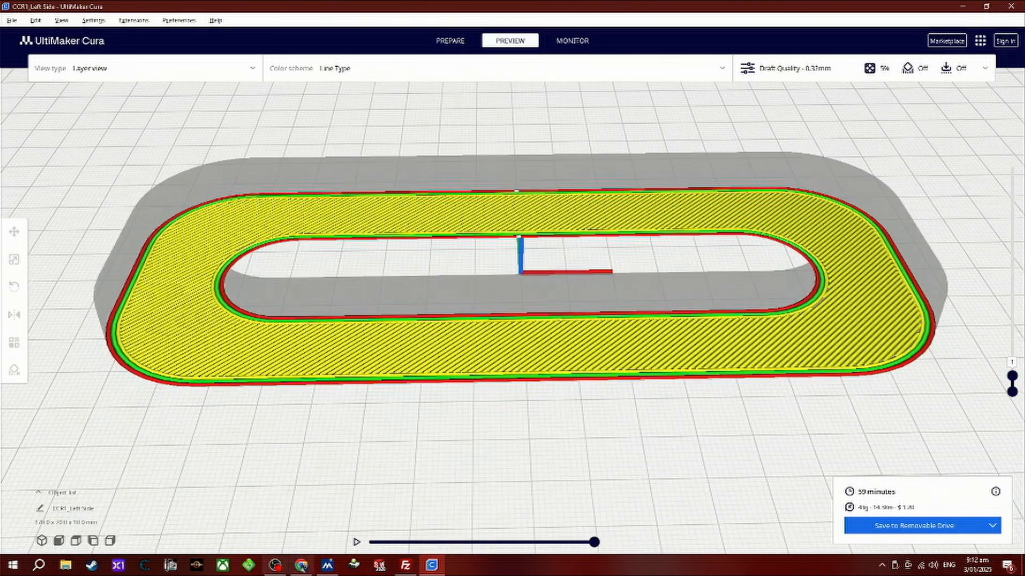
{"action": "left_click", "coordinate": [356, 543]}
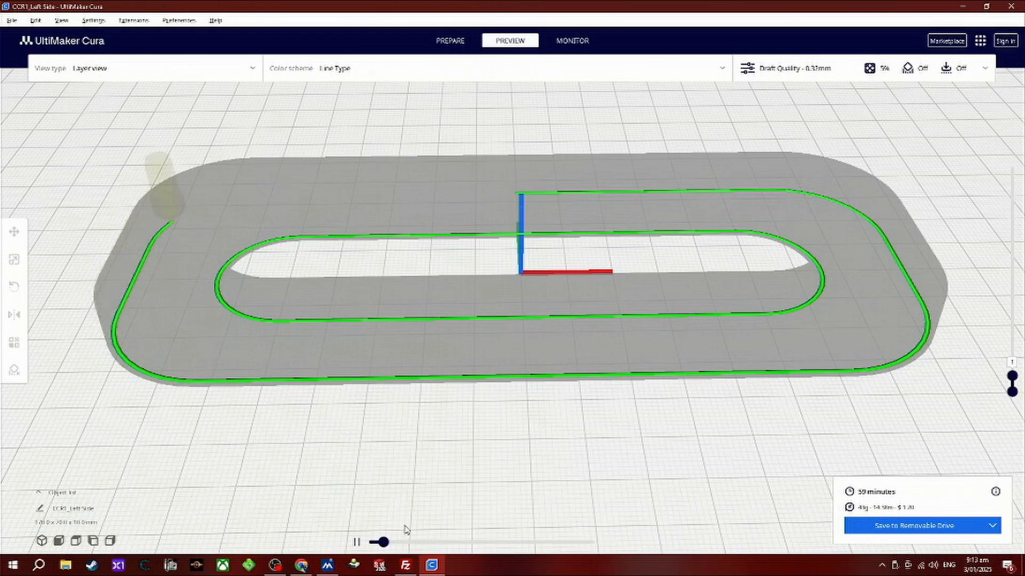
{"action": "left_click_drag", "start_coordinate": [380, 542], "coordinate": [607, 553]}
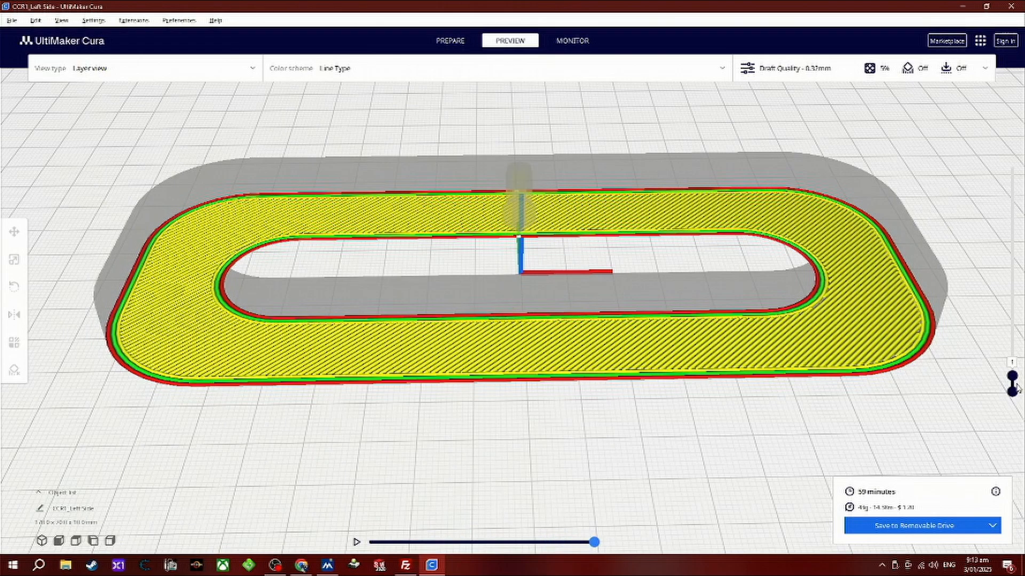
Raise the layer preview to layer 27 to inspect the infill, and run the toolpath simulation of the upper layers.
{"action": "left_click_drag", "start_coordinate": [1012, 377], "coordinate": [1012, 198]}
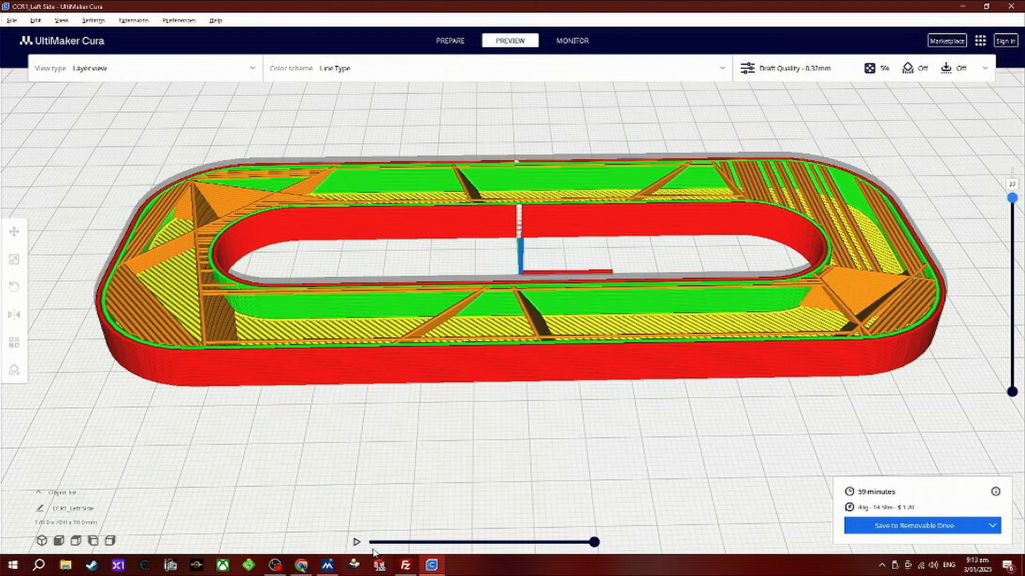
{"action": "left_click", "coordinate": [356, 542]}
{"action": "left_click_drag", "start_coordinate": [373, 542], "coordinate": [636, 547]}
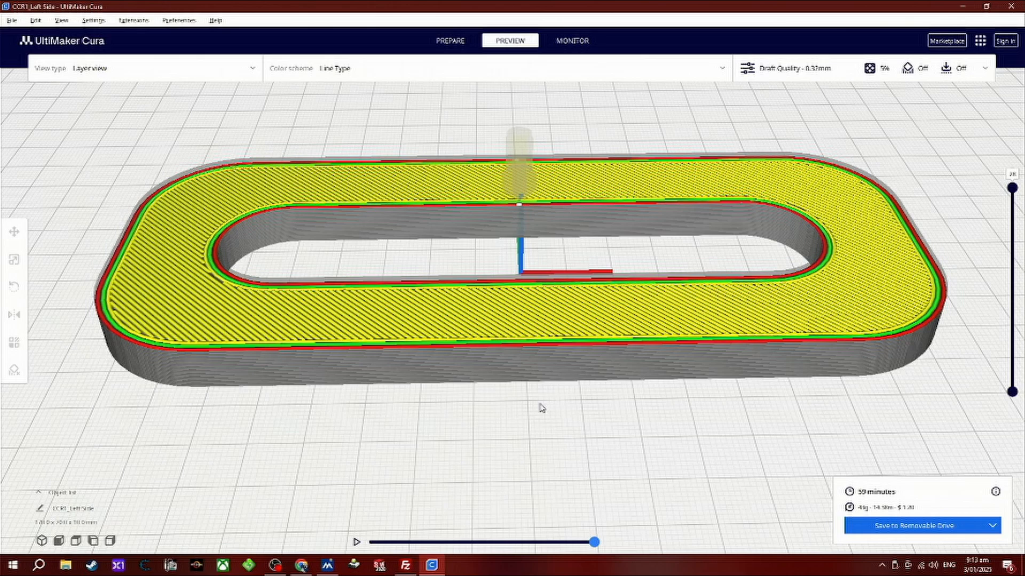
{"action": "right_click_drag", "start_coordinate": [558, 435], "coordinate": [508, 73]}
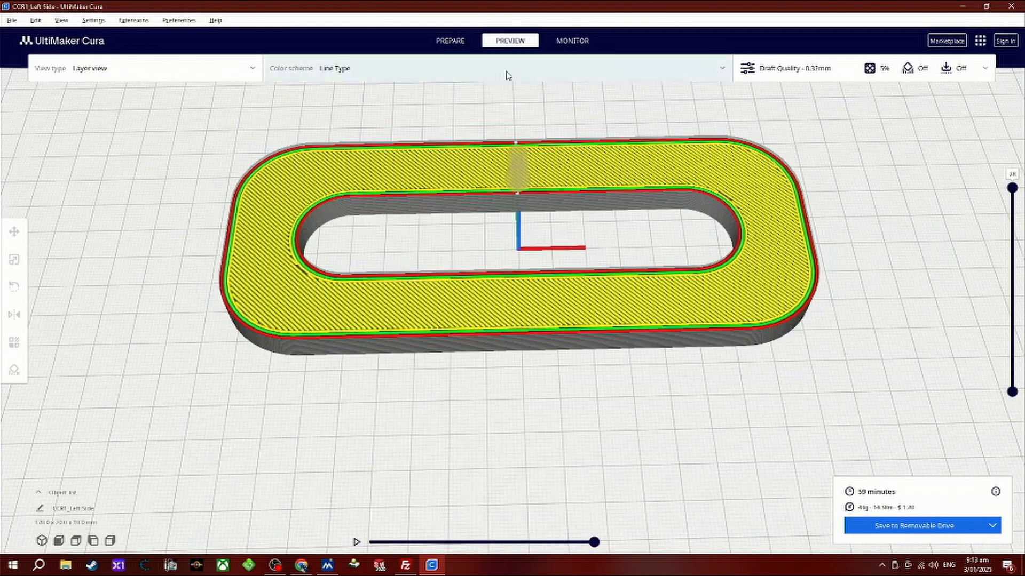
Check the print monitoring page, return to the prepare stage and look over the model.
{"action": "left_click", "coordinate": [451, 42]}
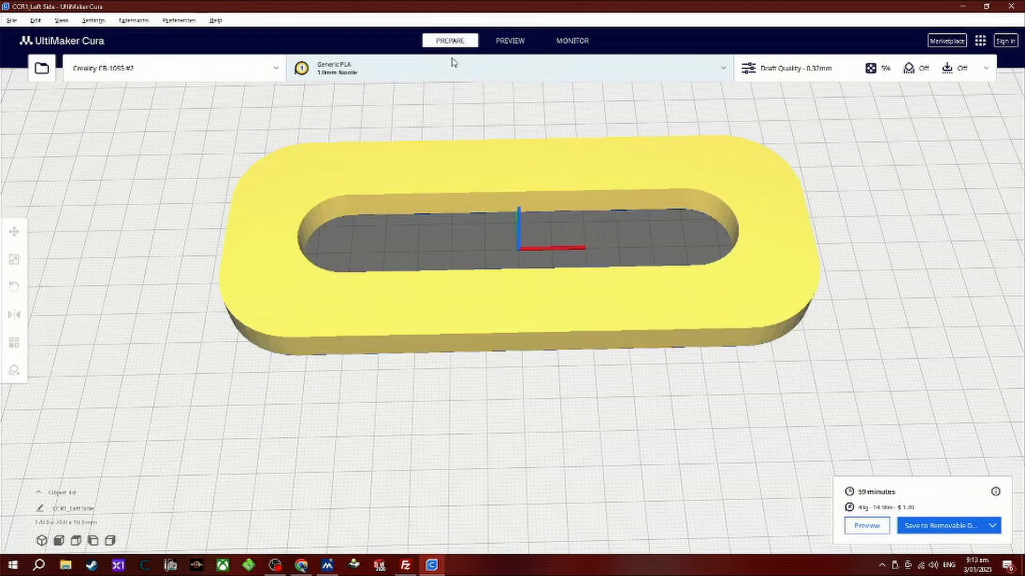
{"action": "left_click", "coordinate": [579, 41]}
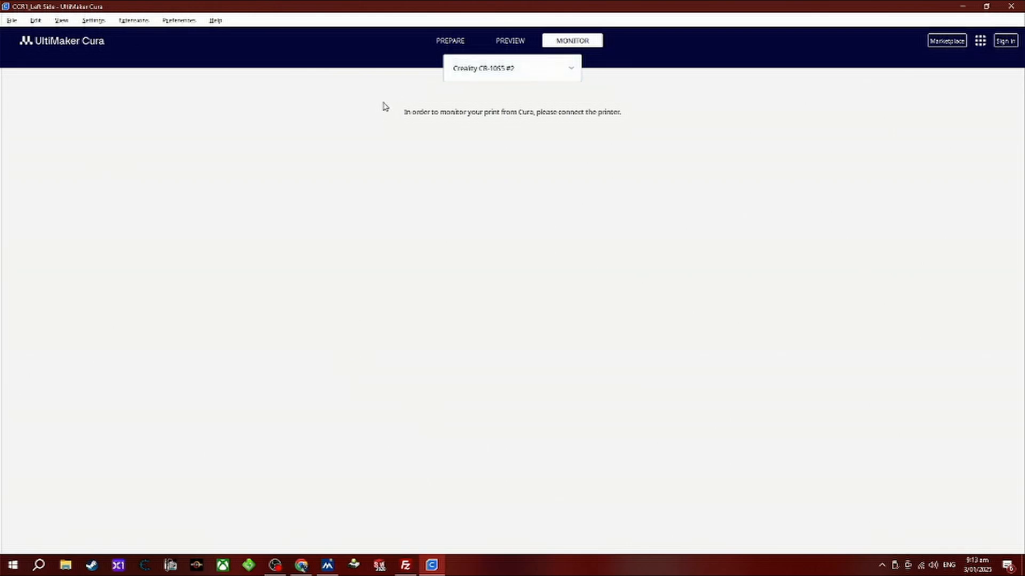
{"action": "left_click", "coordinate": [443, 48]}
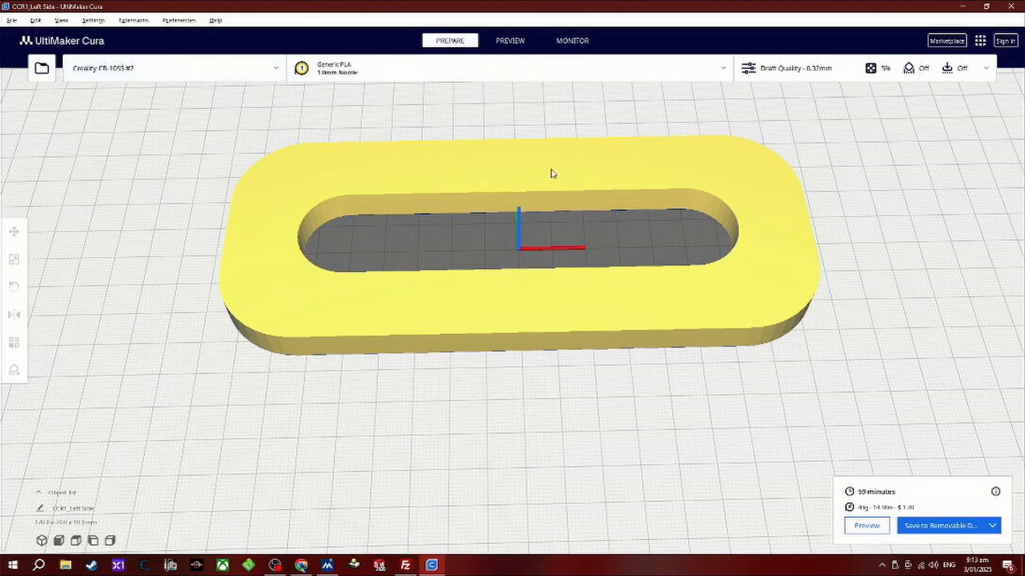
{"action": "middle_click_drag", "start_coordinate": [552, 174], "coordinate": [542, 224]}
{"action": "right_click_drag", "start_coordinate": [515, 208], "coordinate": [515, 135]}
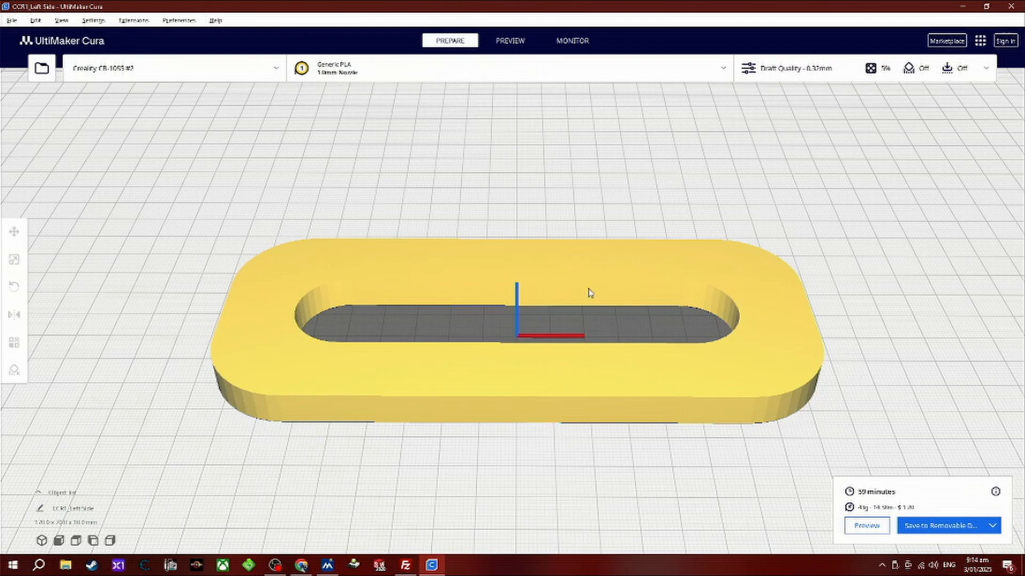
Save the sliced Left Side file to the removable drive, eject the drive and dismiss the notification.
{"action": "left_click", "coordinate": [931, 528]}
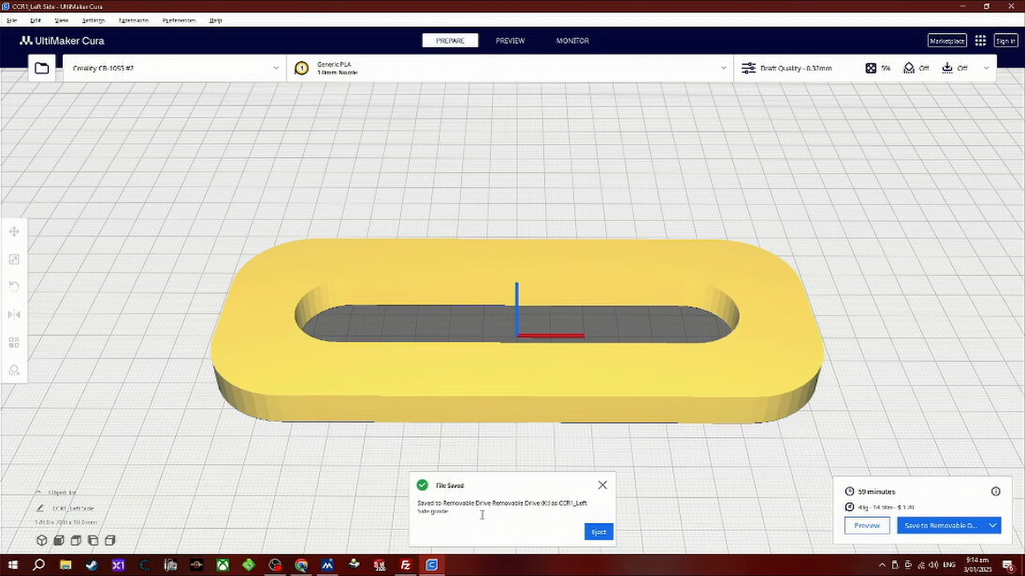
{"action": "left_click", "coordinate": [596, 534]}
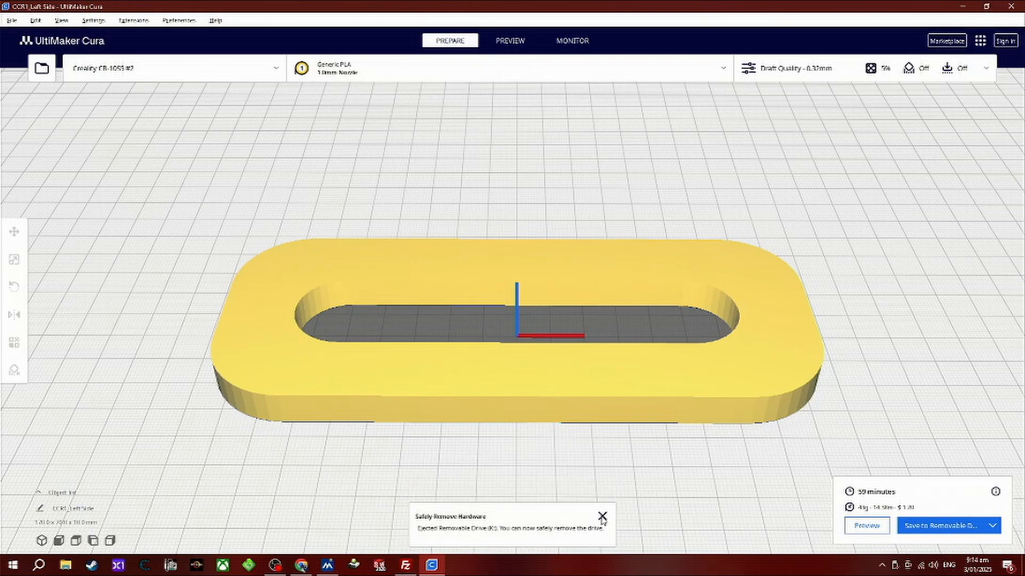
{"action": "left_click", "coordinate": [602, 517]}
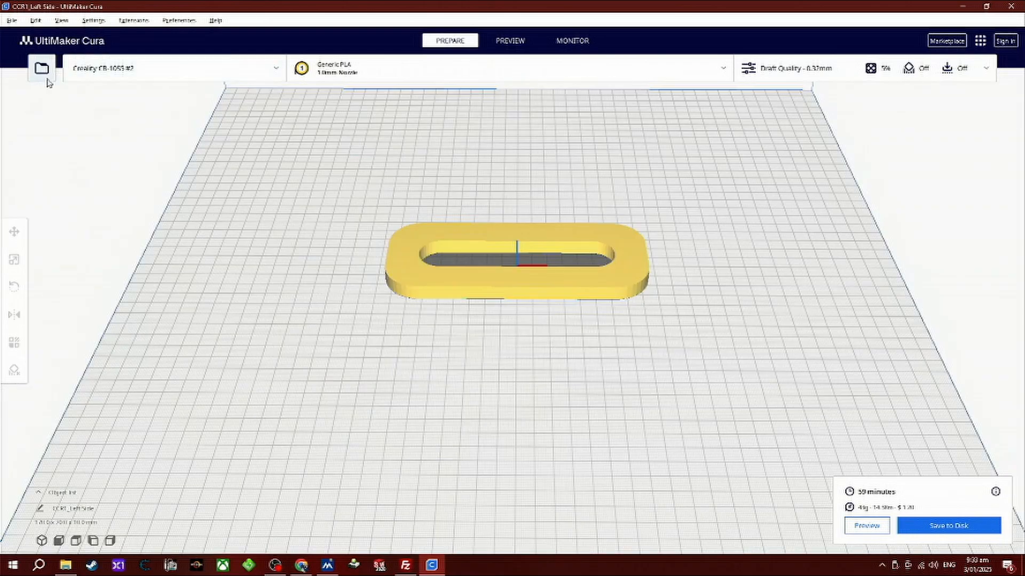
Import Right Side.STL from the Parts folder onto the build plate.
{"action": "left_click", "coordinate": [44, 79]}
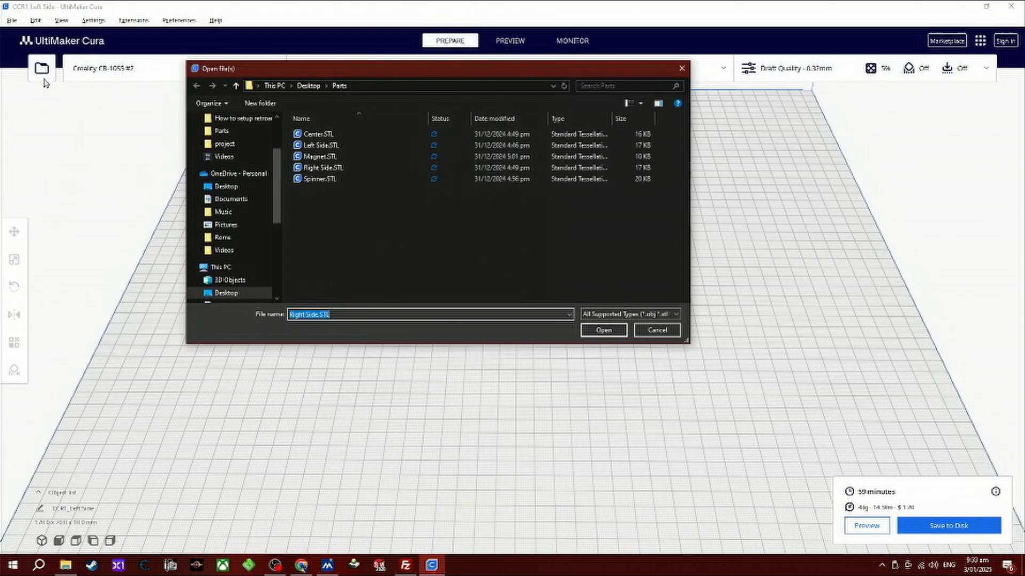
{"action": "double_click", "coordinate": [321, 168]}
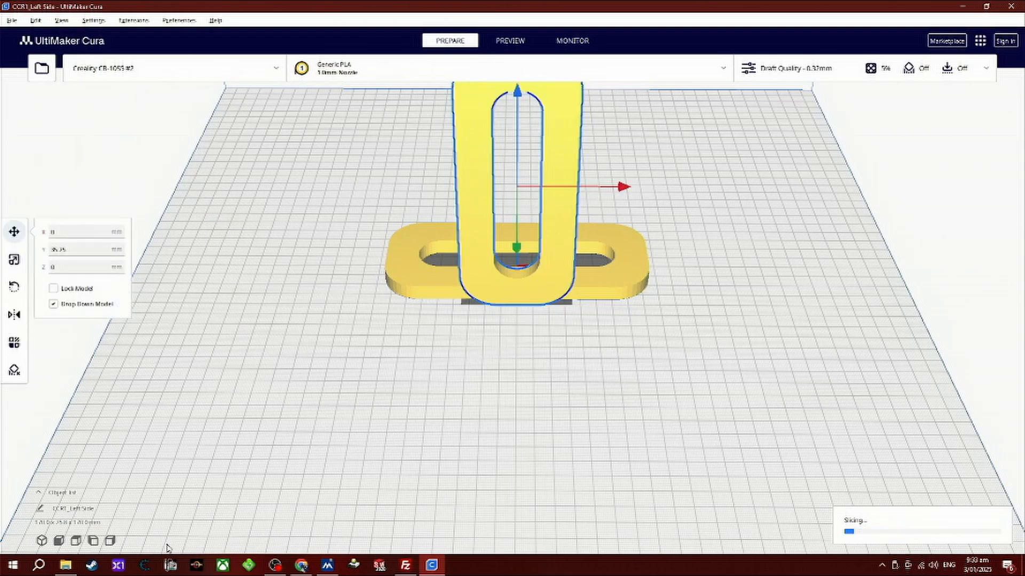
Move the upright Right Side part forward along Y to about 122 mm, clear of the Left Side part.
{"action": "left_click", "coordinate": [76, 541]}
{"action": "left_click_drag", "start_coordinate": [512, 445], "coordinate": [512, 550]}
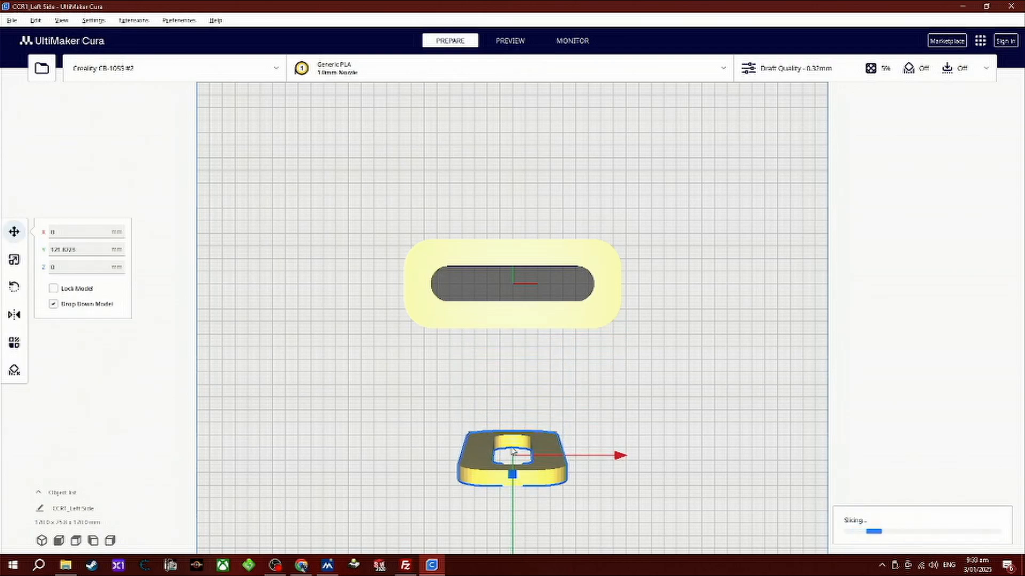
{"action": "right_click_drag", "start_coordinate": [646, 455], "coordinate": [647, 427]}
{"action": "middle_click_drag", "start_coordinate": [660, 432], "coordinate": [659, 312]}
{"action": "scroll", "coordinate": [626, 422], "scroll_direction": "up", "scroll_amount": 2}
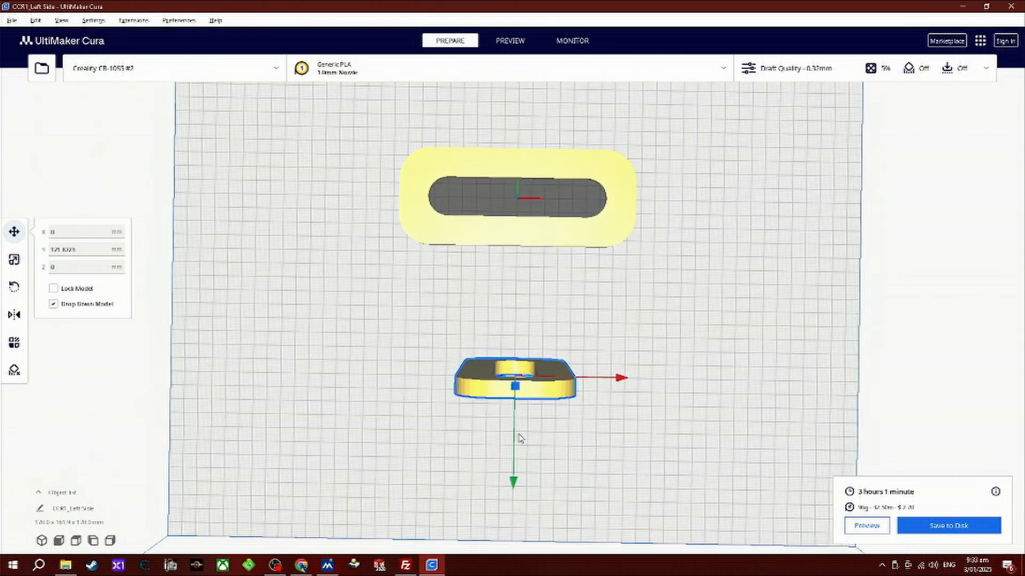
Rotate the upright Right Side part 90° about its vertical axis.
{"action": "left_click", "coordinate": [14, 288]}
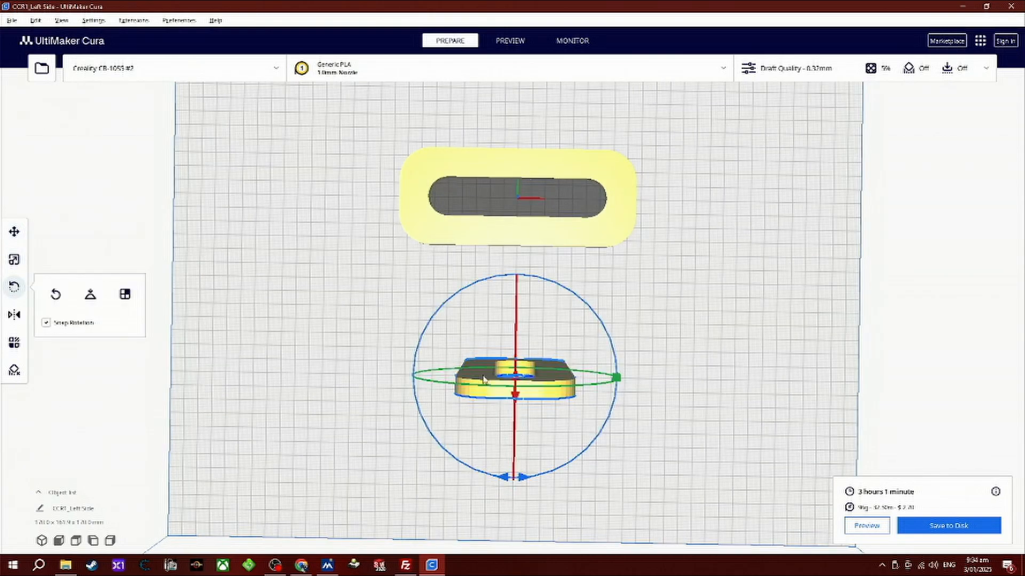
{"action": "left_click_drag", "start_coordinate": [523, 486], "coordinate": [555, 359]}
{"action": "left_click", "coordinate": [563, 450]}
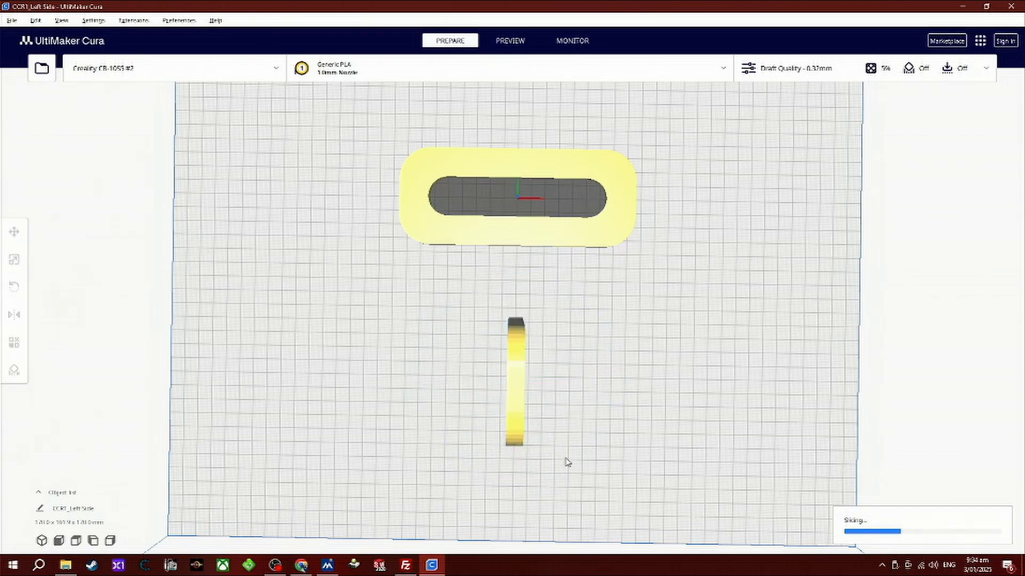
{"action": "right_click_drag", "start_coordinate": [617, 447], "coordinate": [631, 265]}
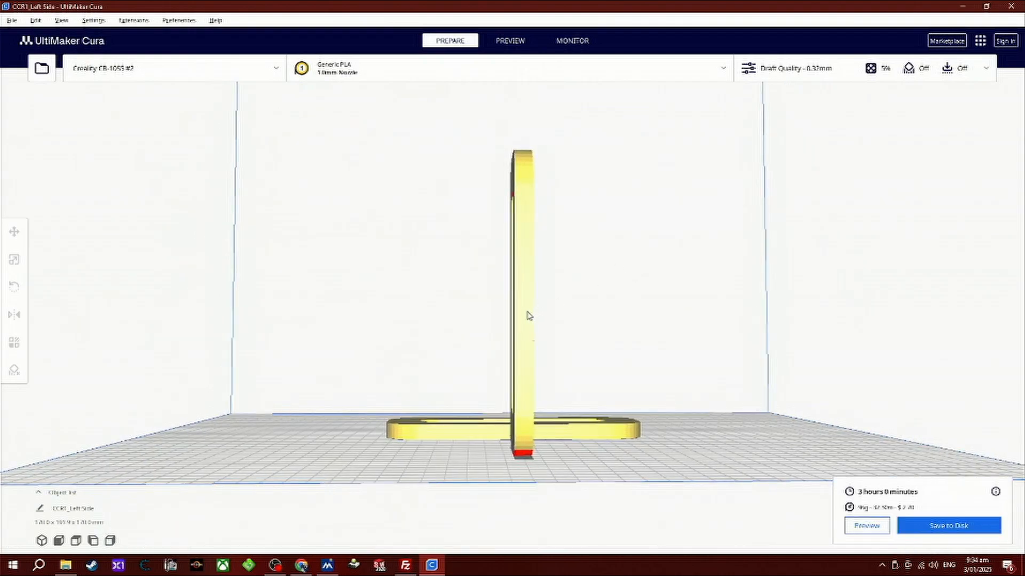
Rotate the Right Side part 90° so it lies flat on the build plate, parallel to the Left Side part.
{"action": "left_click", "coordinate": [527, 315]}
{"action": "left_click_drag", "start_coordinate": [489, 210], "coordinate": [430, 344]}
{"action": "left_click", "coordinate": [435, 248]}
{"action": "right_click_drag", "start_coordinate": [478, 247], "coordinate": [577, 287]}
{"action": "scroll", "coordinate": [581, 272], "scroll_direction": "down", "scroll_amount": 5}
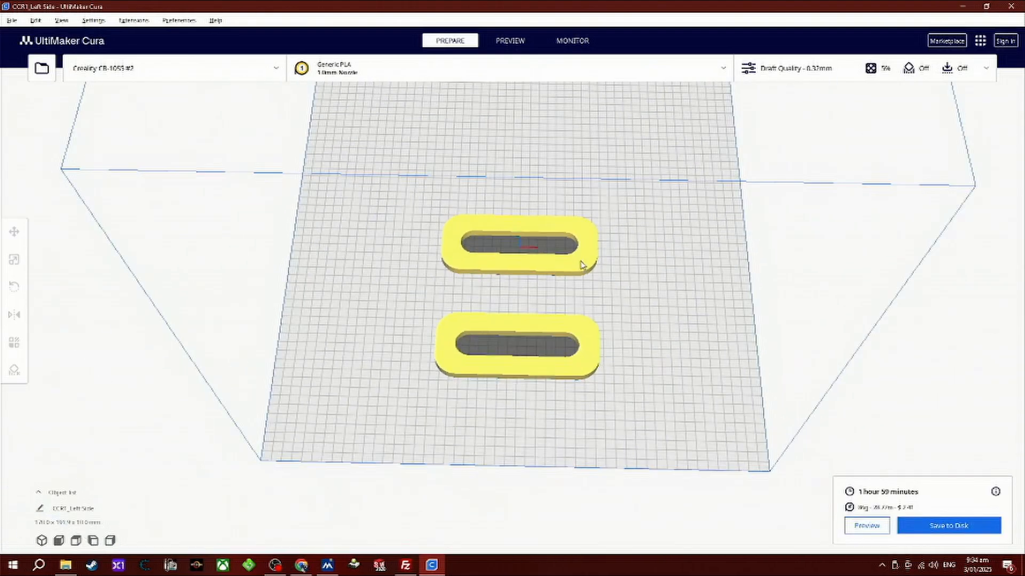
{"action": "right_click_drag", "start_coordinate": [501, 162], "coordinate": [563, 338]}
{"action": "scroll", "coordinate": [591, 383], "scroll_direction": "up", "scroll_amount": 2}
{"action": "right_click_drag", "start_coordinate": [596, 378], "coordinate": [592, 335]}
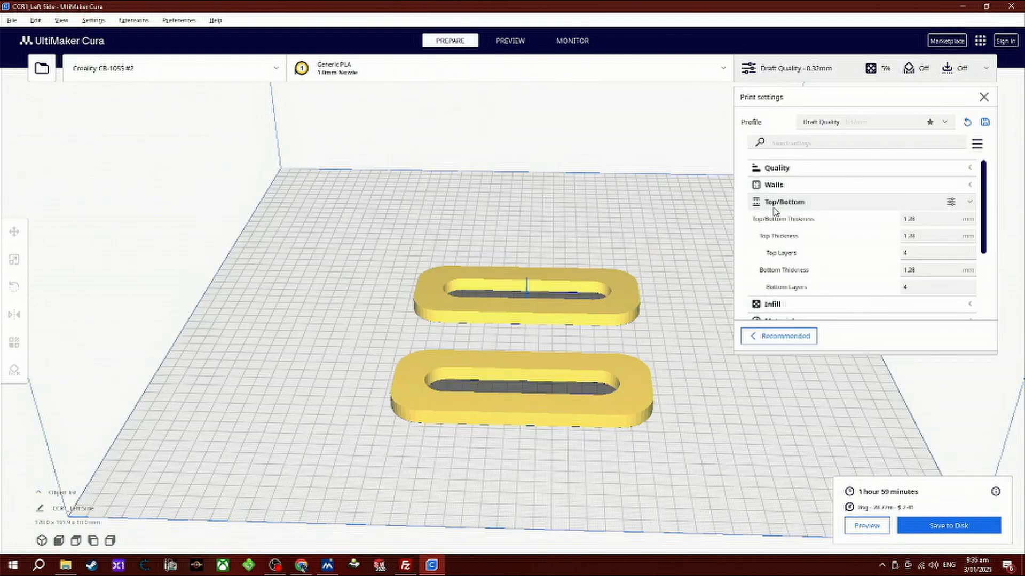
Enable the Print Sequence setting under Special Modes in the setting visibility preferences.
{"action": "left_click", "coordinate": [777, 209]}
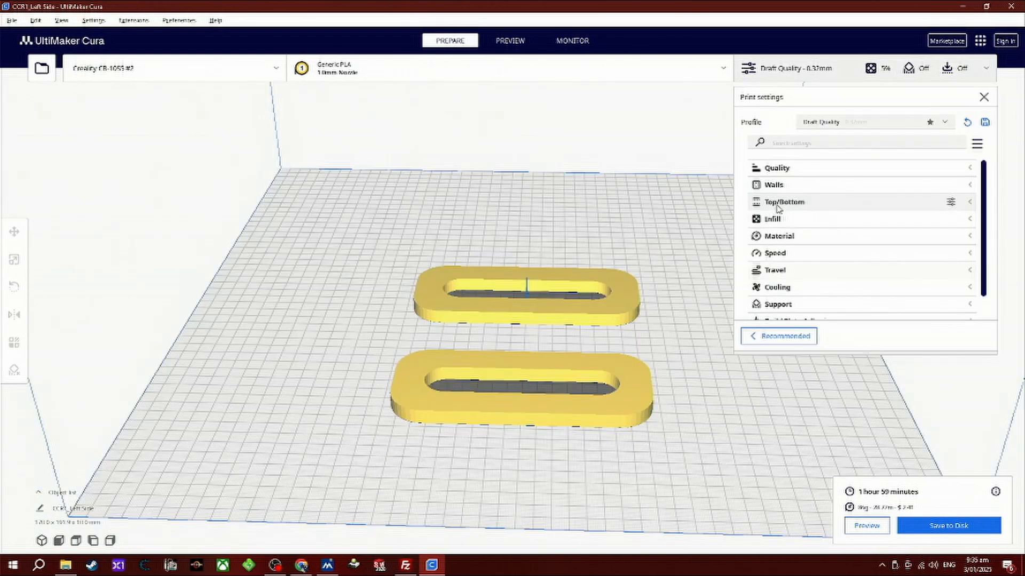
{"action": "left_click", "coordinate": [809, 77]}
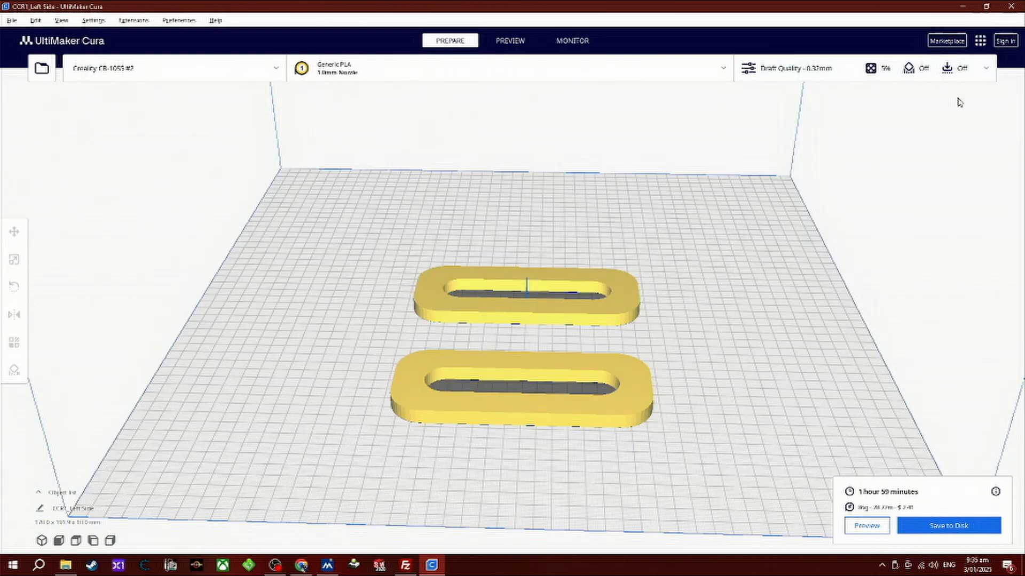
{"action": "left_click", "coordinate": [97, 24]}
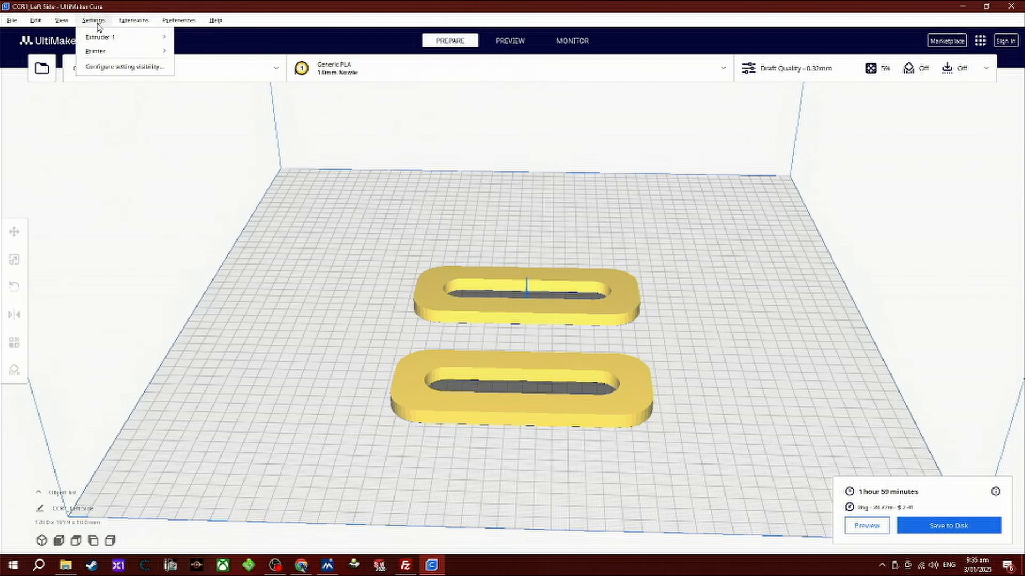
{"action": "left_click", "coordinate": [103, 68]}
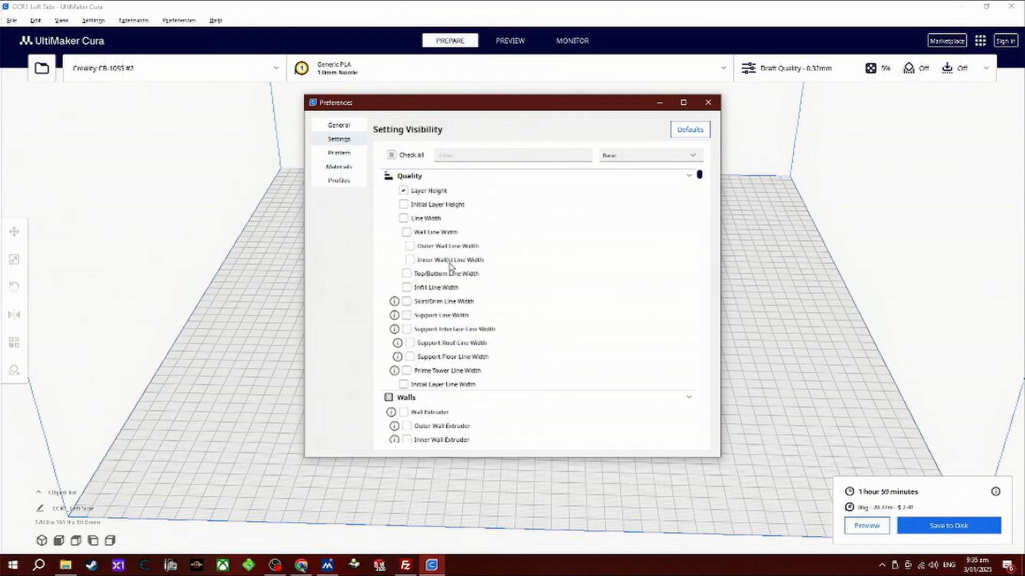
{"action": "scroll", "coordinate": [450, 267], "scroll_direction": "down", "scroll_amount": 20}
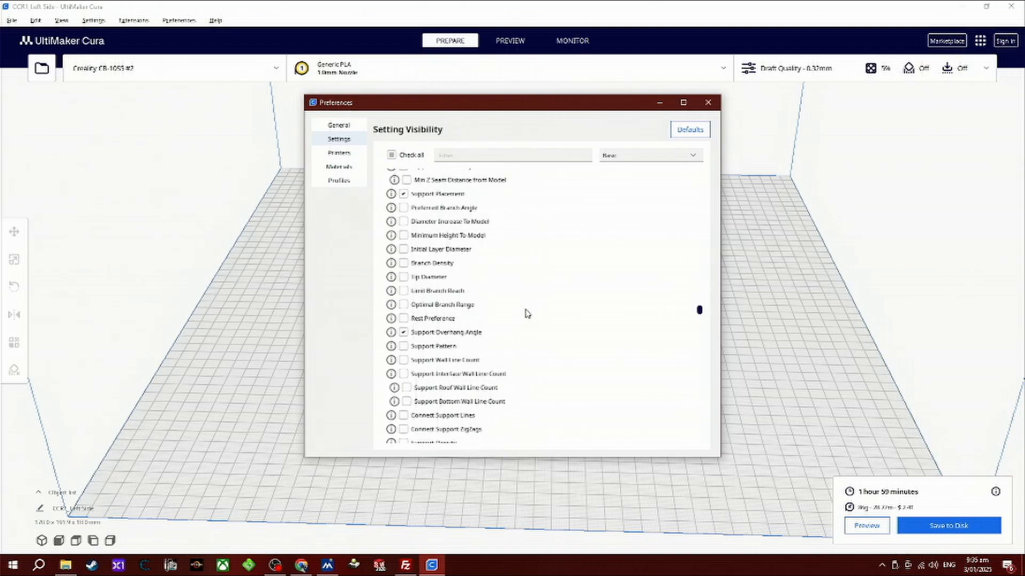
{"action": "scroll", "coordinate": [528, 314], "scroll_direction": "down", "scroll_amount": 20}
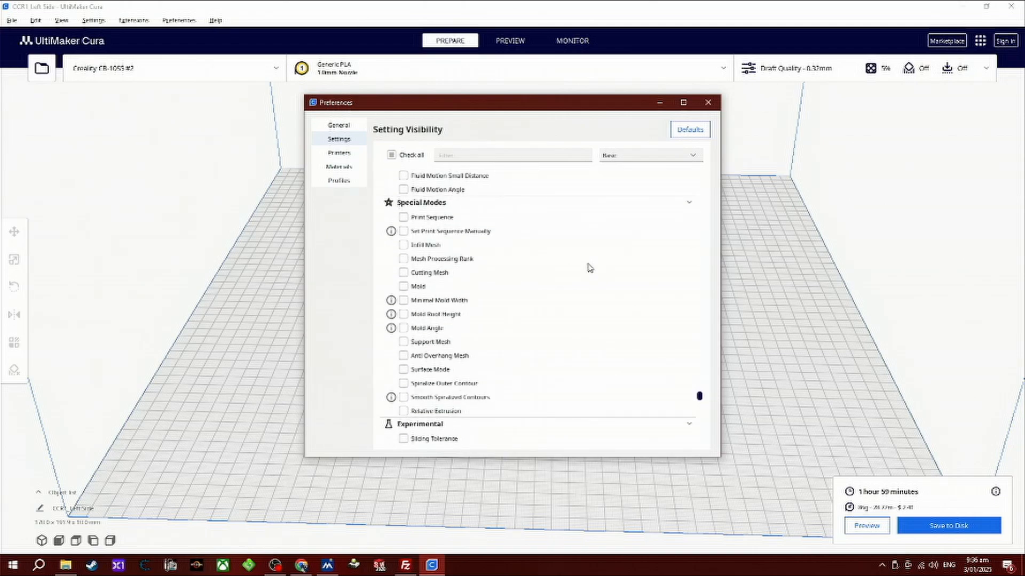
{"action": "left_click", "coordinate": [402, 218]}
Close the preferences and expand the Special Modes category of the print settings to show Print Sequence.
{"action": "left_click", "coordinate": [823, 70]}
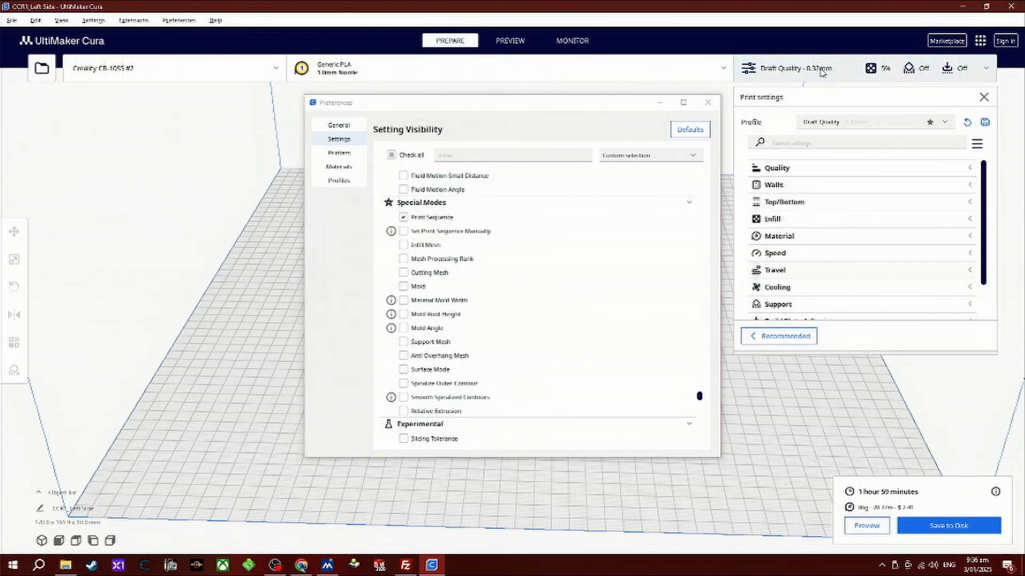
{"action": "scroll", "coordinate": [865, 230], "scroll_direction": "down", "scroll_amount": 2}
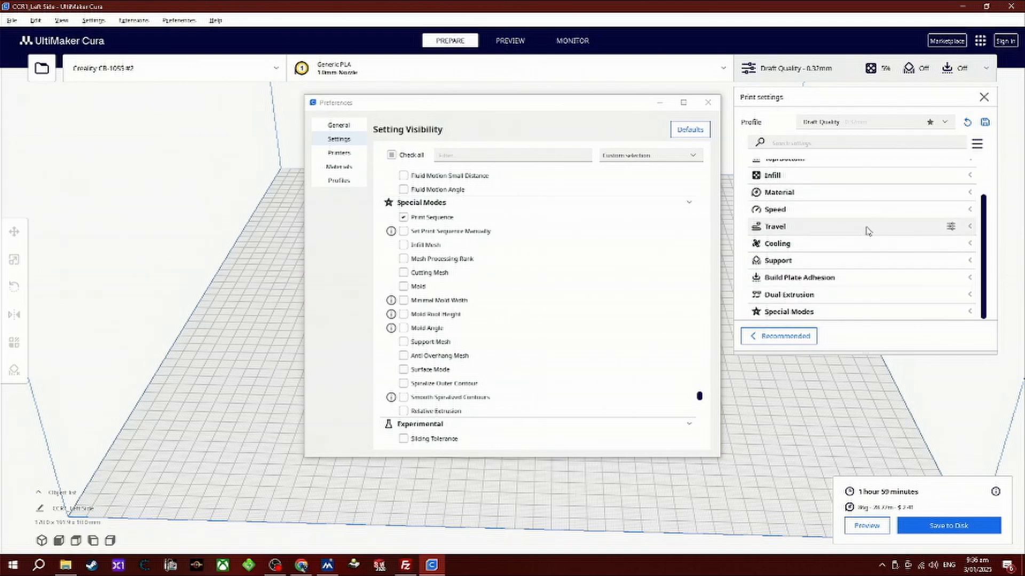
{"action": "left_click", "coordinate": [712, 106]}
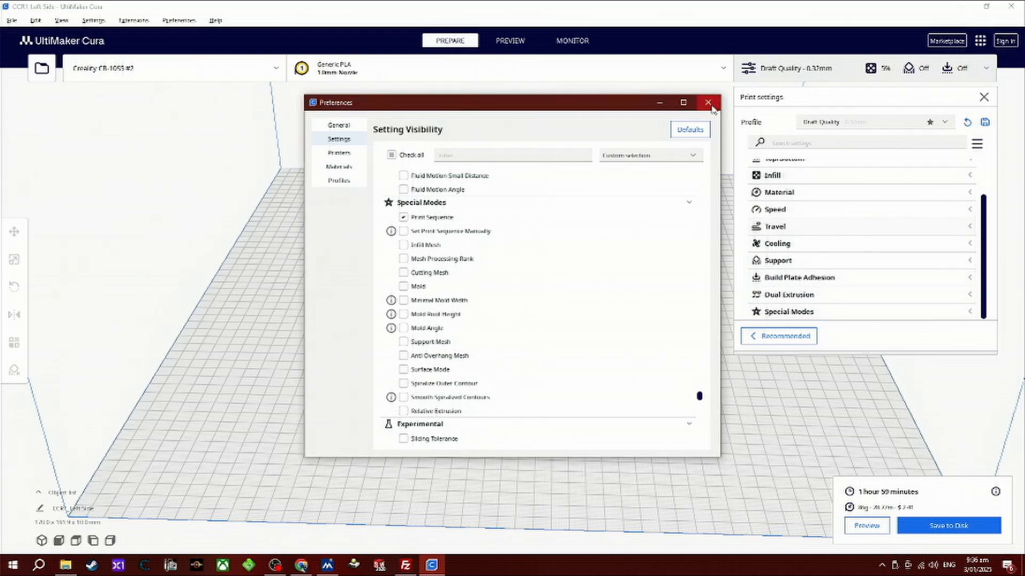
{"action": "left_click", "coordinate": [712, 105]}
{"action": "left_click", "coordinate": [794, 314]}
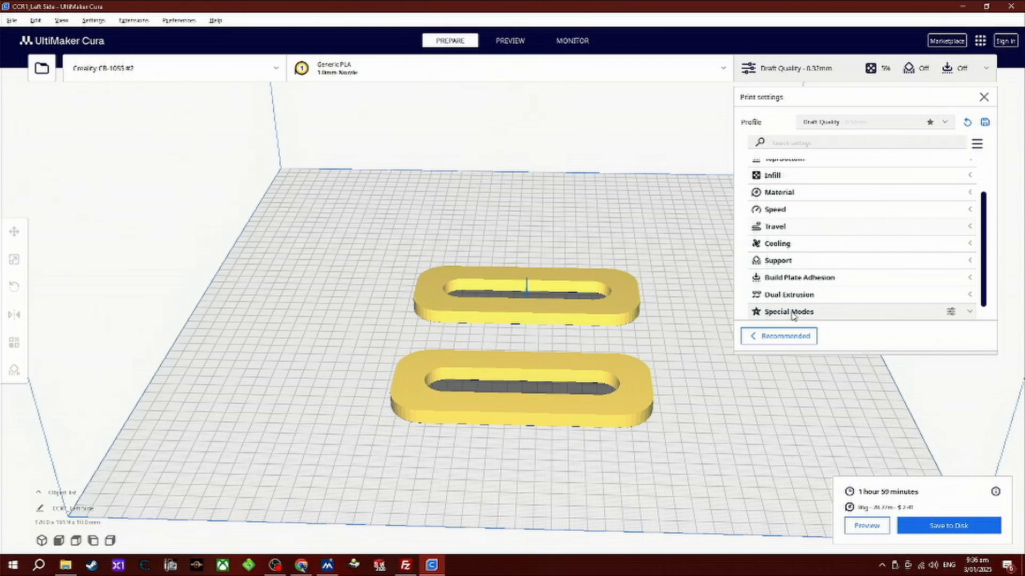
{"action": "scroll", "coordinate": [908, 289], "scroll_direction": "down", "scroll_amount": 1}
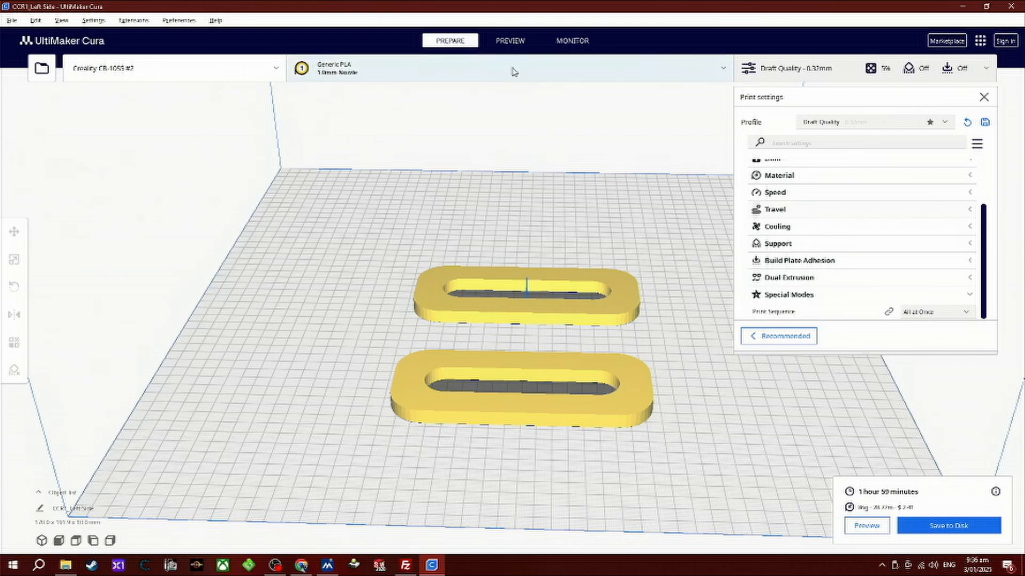
Preview the sliced parts at layer 1 and run the toolpath simulation with the All at Once sequence.
{"action": "left_click", "coordinate": [514, 41]}
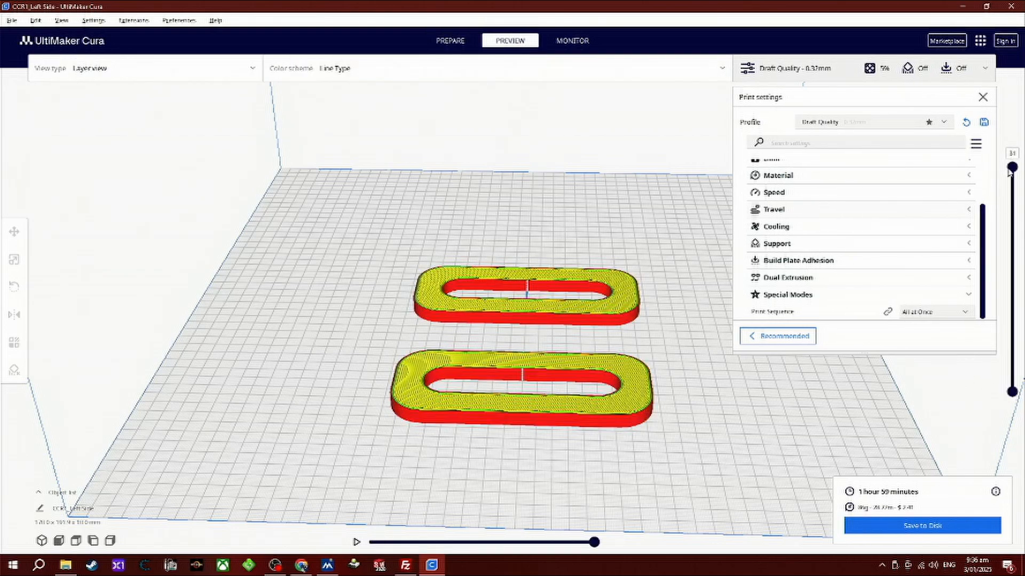
{"action": "left_click_drag", "start_coordinate": [1010, 169], "coordinate": [1013, 392]}
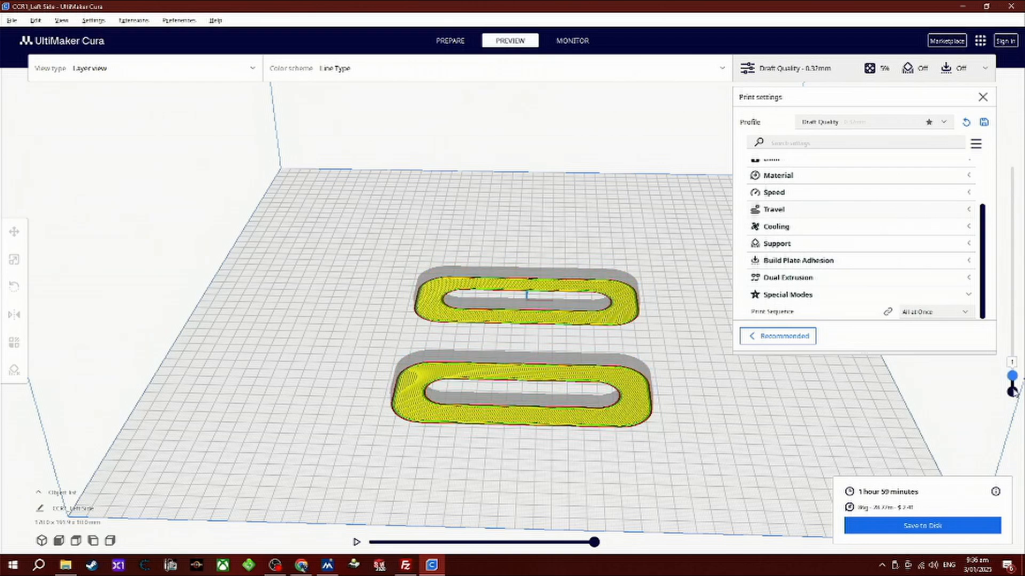
{"action": "left_click", "coordinate": [355, 542]}
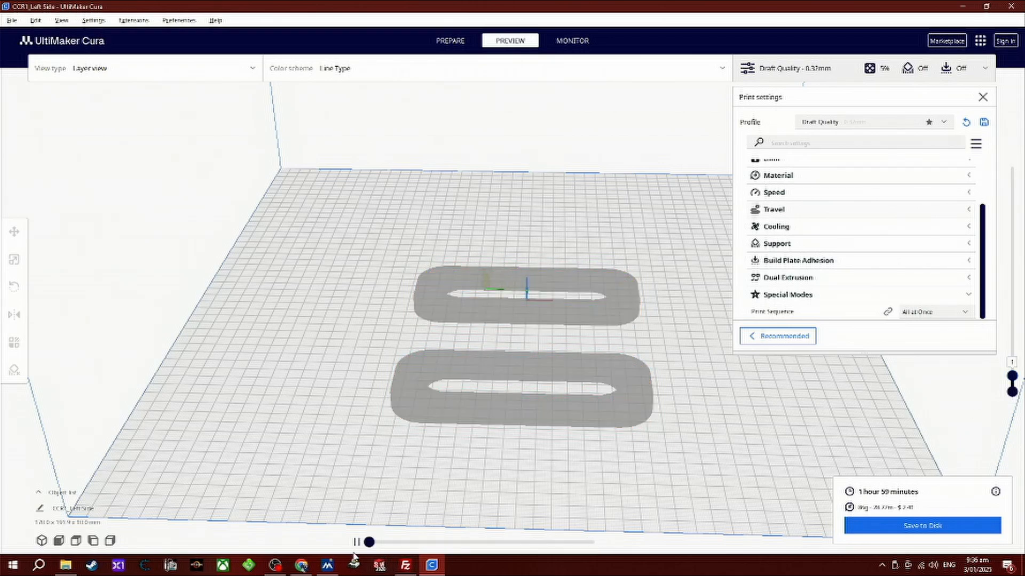
{"action": "left_click_drag", "start_coordinate": [372, 543], "coordinate": [606, 554]}
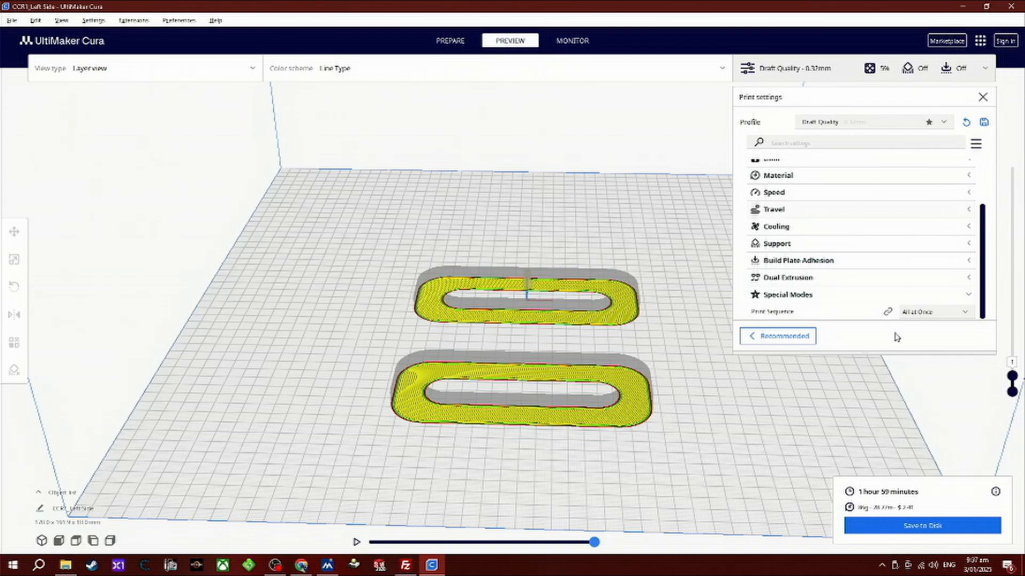
Set the Print Sequence to One at a Time and dismiss the build volume notification.
{"action": "left_click", "coordinate": [917, 314]}
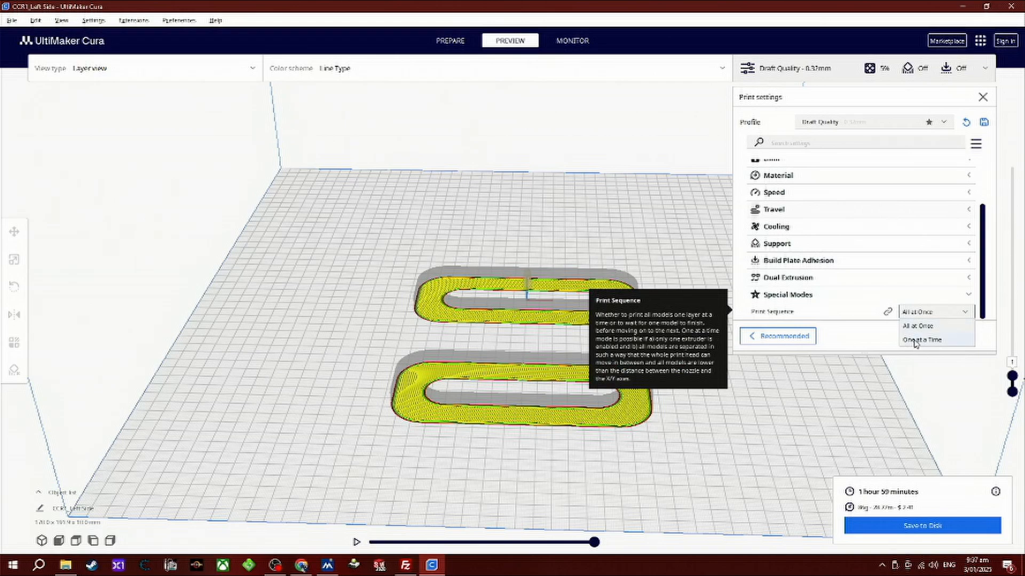
{"action": "left_click", "coordinate": [919, 340]}
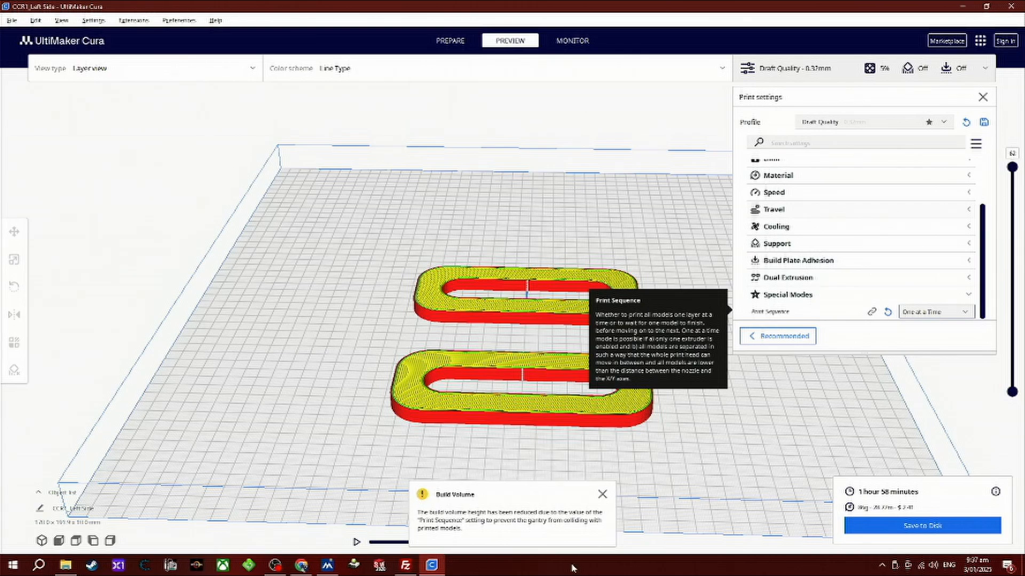
{"action": "left_click", "coordinate": [602, 495]}
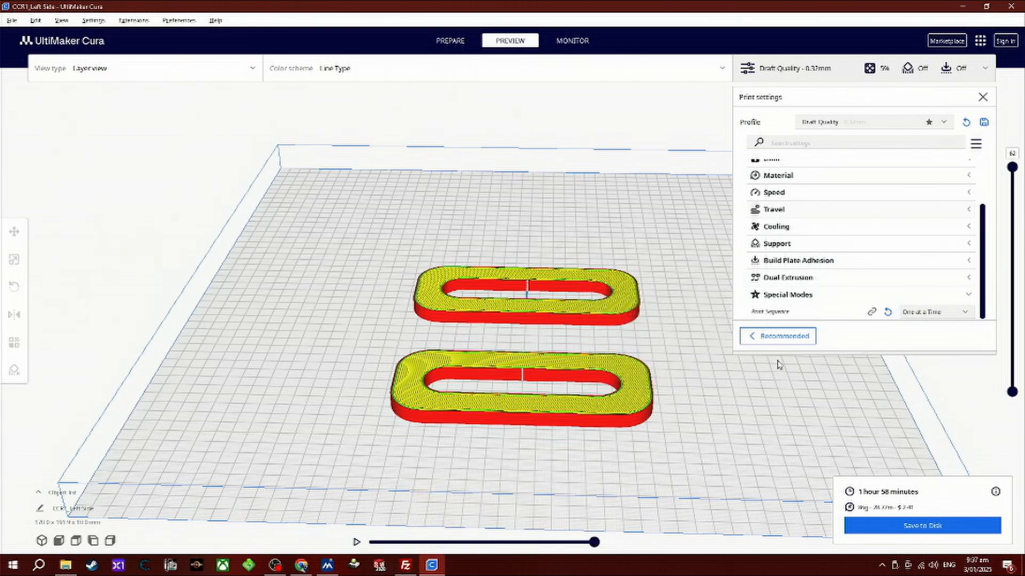
Lower the layer preview to layer 1 and simulate the toolpath of the One at a Time sequence.
{"action": "left_click_drag", "start_coordinate": [1012, 167], "coordinate": [1018, 407]}
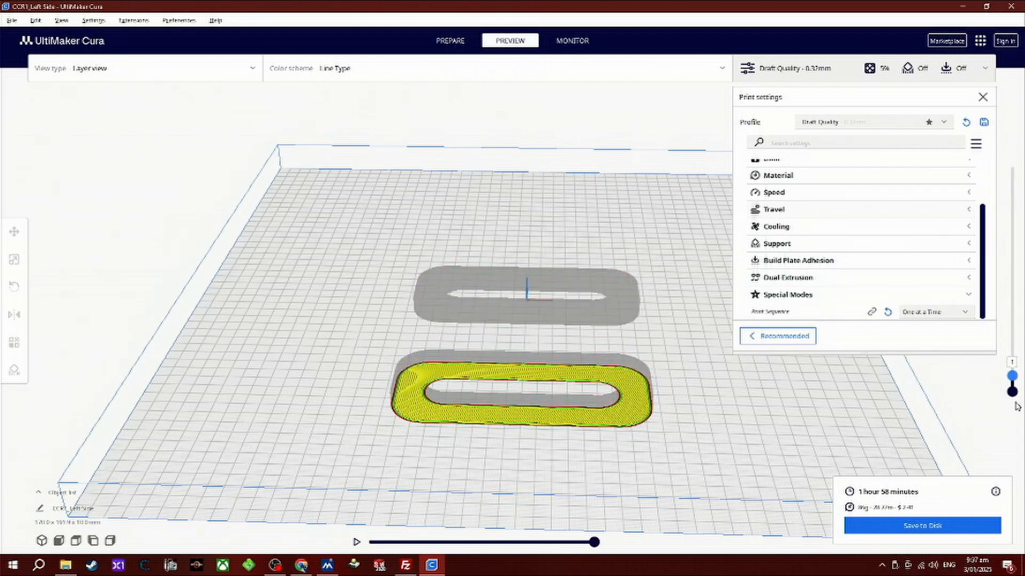
{"action": "left_click", "coordinate": [357, 542]}
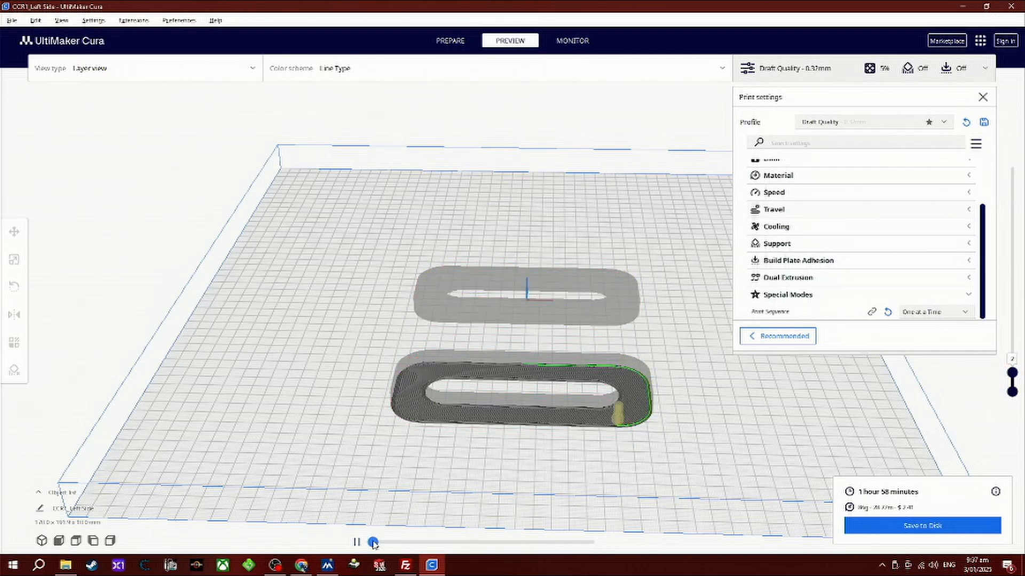
{"action": "mouse_move", "coordinate": [377, 545]}
{"action": "left_mouse_down"}
{"action": "mouse_move", "coordinate": [480, 556]}
{"action": "mouse_move", "coordinate": [652, 545]}
{"action": "left_mouse_up"}
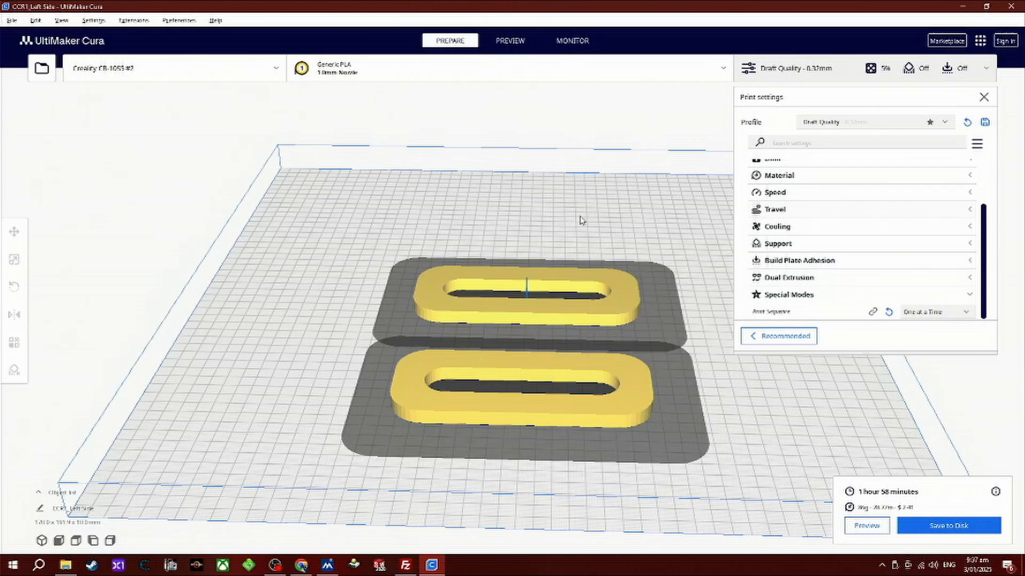
Move the Left Side part back along Y to about -26.25 mm to separate the parts' clearance zones, and deselect it.
{"action": "right_click_drag", "start_coordinate": [558, 209], "coordinate": [504, 332]}
{"action": "right_click_drag", "start_coordinate": [566, 205], "coordinate": [505, 283]}
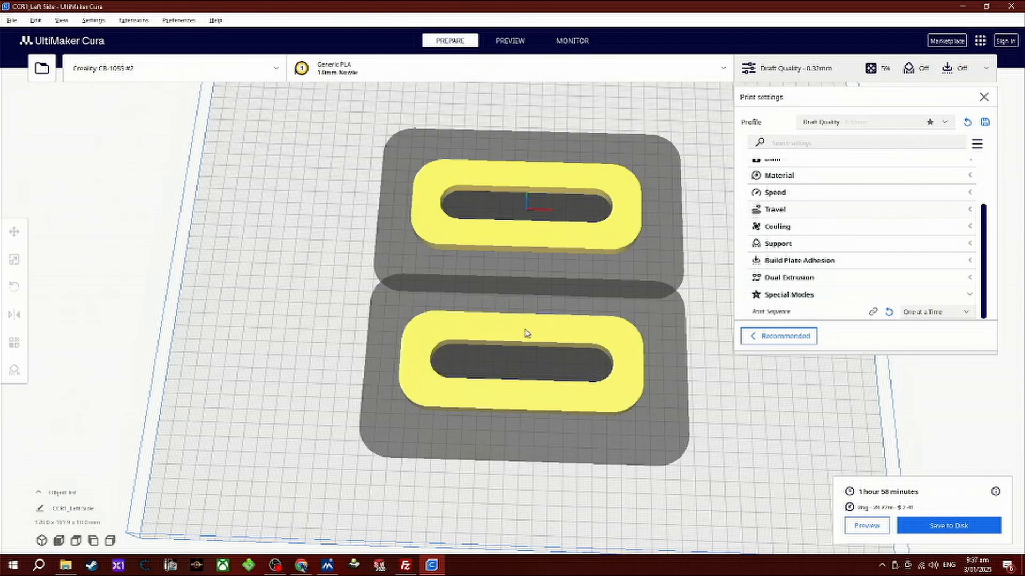
{"action": "left_click", "coordinate": [520, 185]}
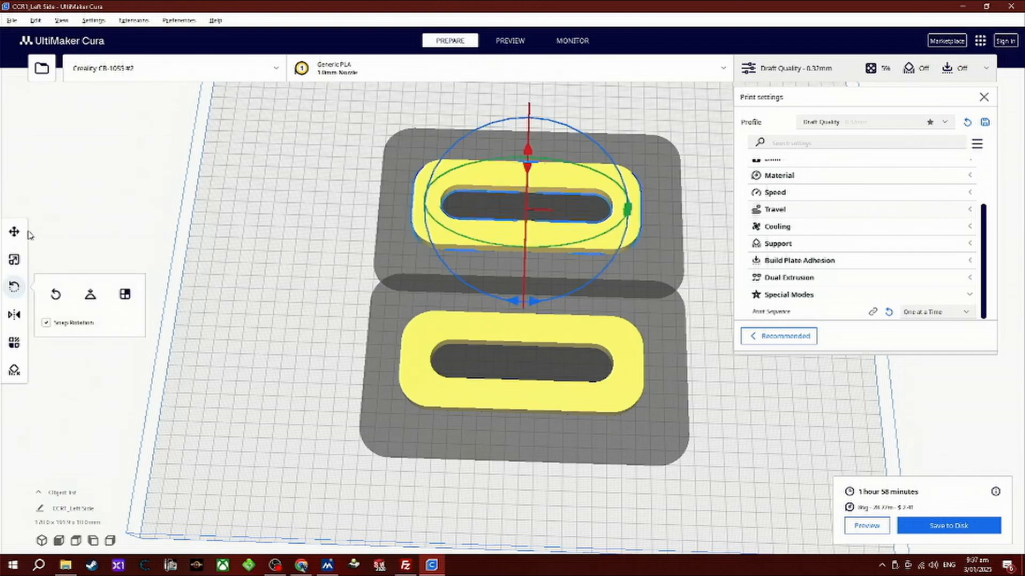
{"action": "left_click", "coordinate": [15, 232]}
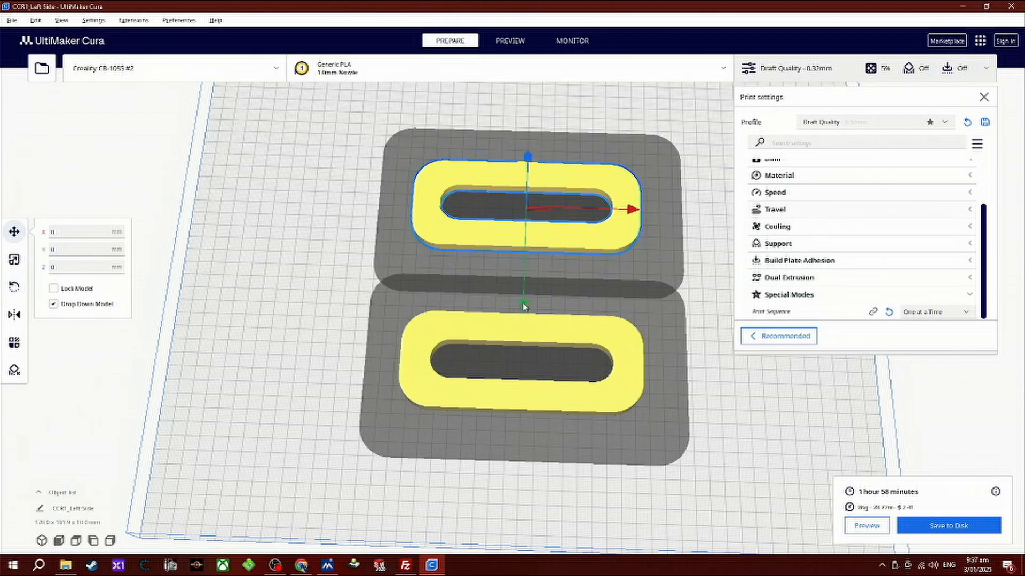
{"action": "left_click_drag", "start_coordinate": [523, 305], "coordinate": [524, 273]}
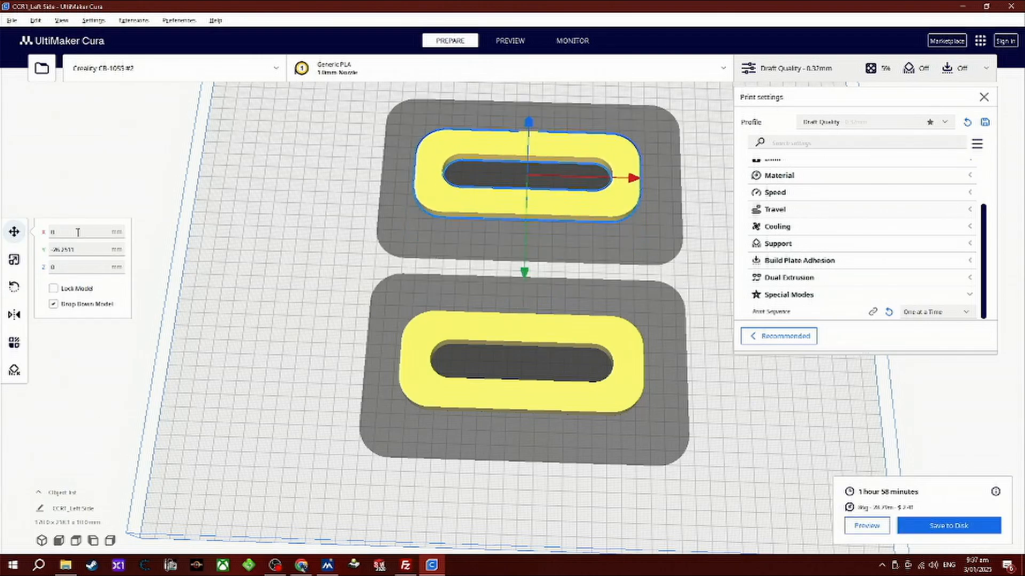
{"action": "left_click", "coordinate": [107, 187]}
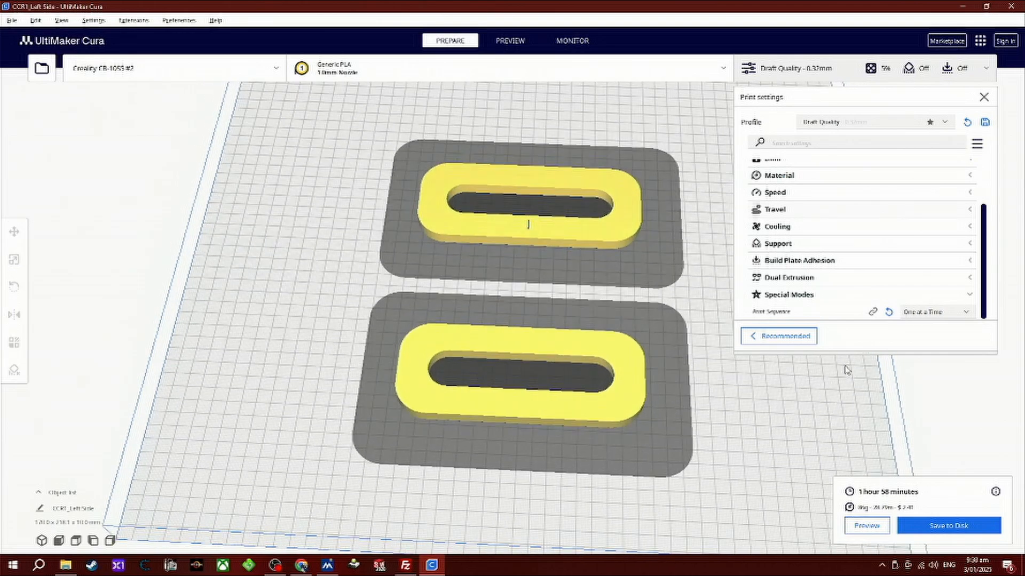
Set the Print Sequence under Special Modes to One at a Time and close the print settings.
{"action": "left_click", "coordinate": [933, 311]}
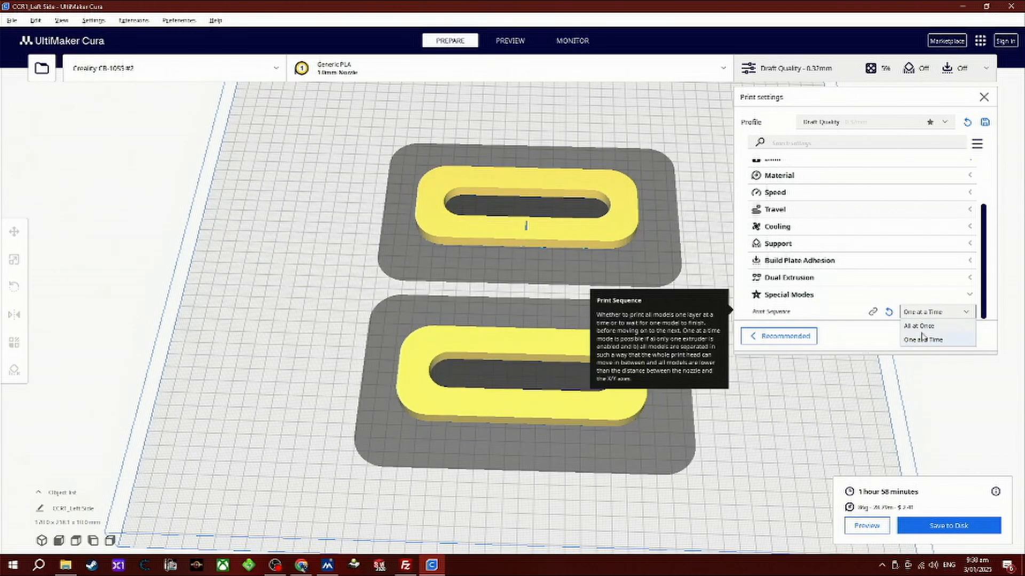
{"action": "left_click", "coordinate": [923, 341]}
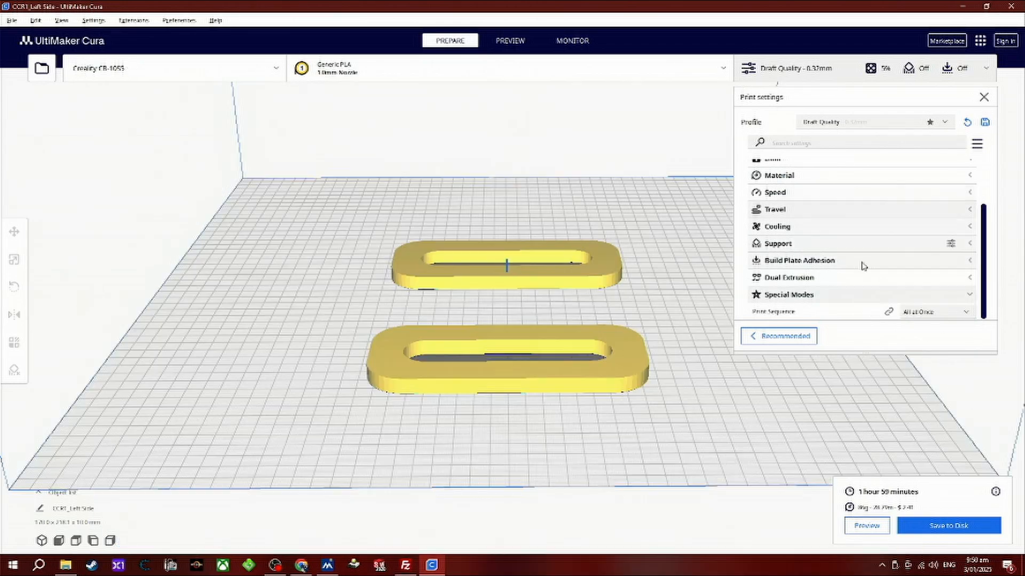
{"action": "left_click", "coordinate": [916, 314]}
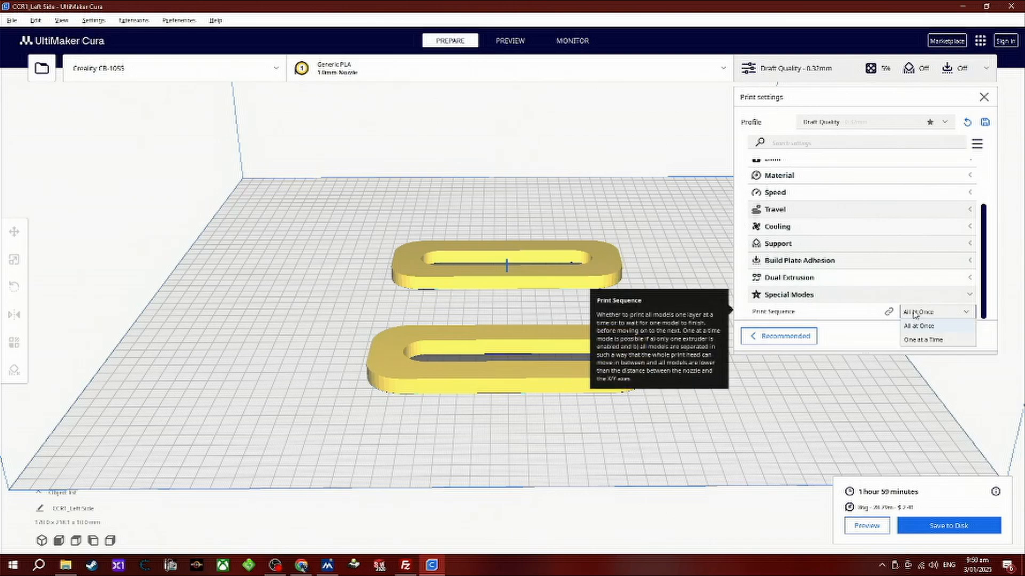
{"action": "left_click", "coordinate": [917, 340]}
{"action": "left_click", "coordinate": [816, 75]}
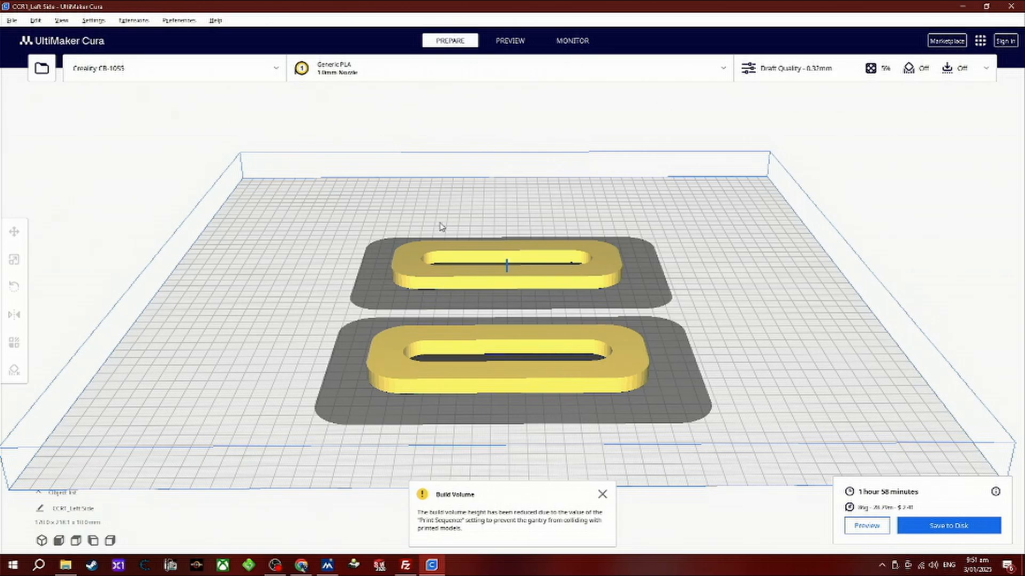
Set the Gantry Height in the Creality CR-10S5 machine settings to 150 mm and close the printer preferences.
{"action": "left_click", "coordinate": [94, 21]}
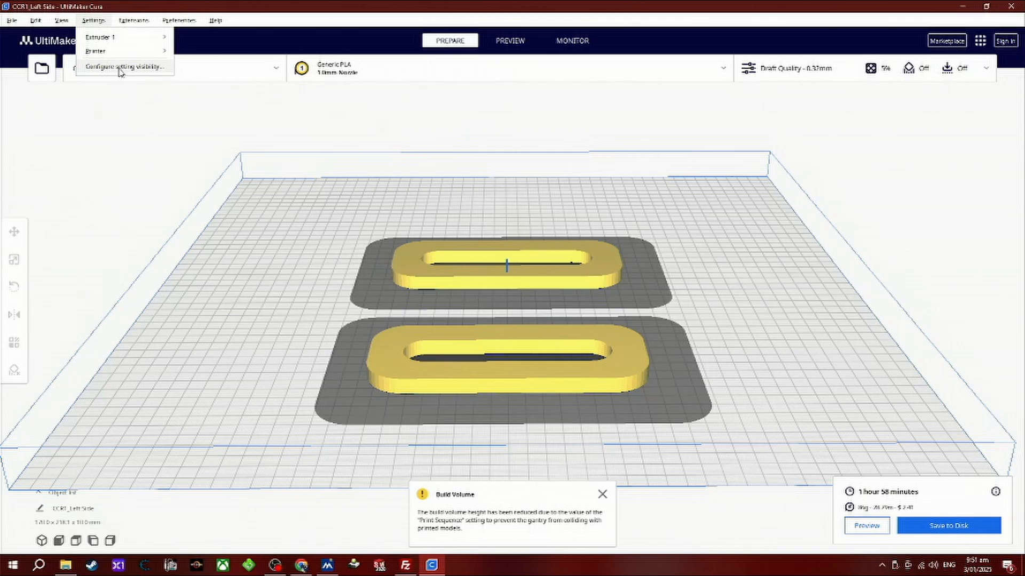
{"action": "mouse_move", "coordinate": [149, 51]}
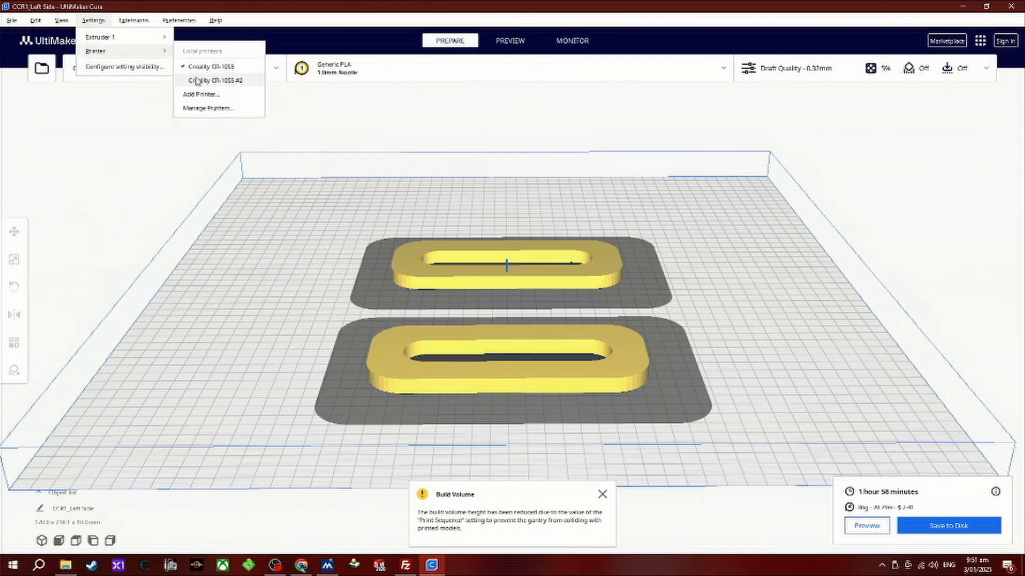
{"action": "left_click", "coordinate": [209, 108]}
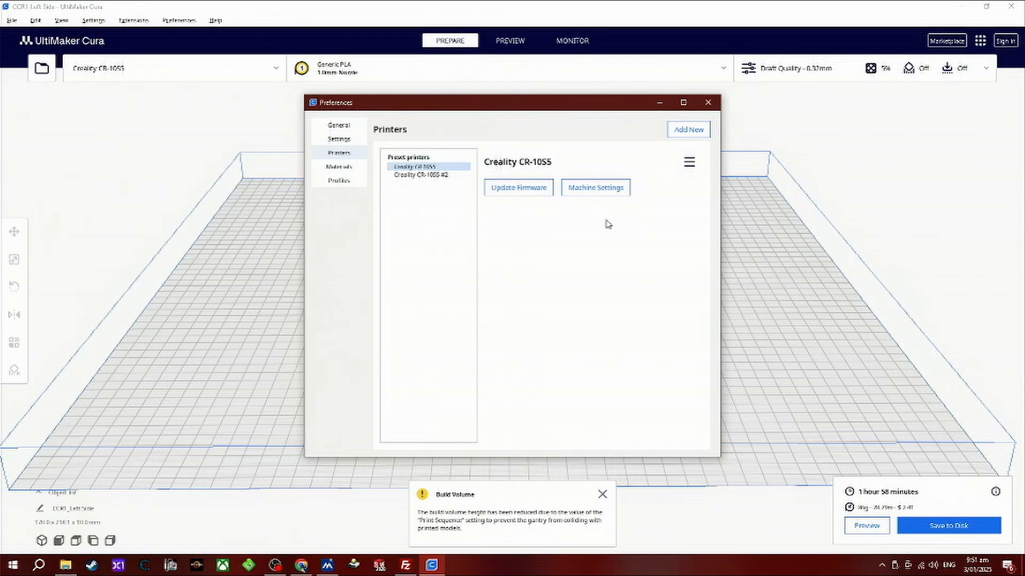
{"action": "left_click", "coordinate": [613, 188]}
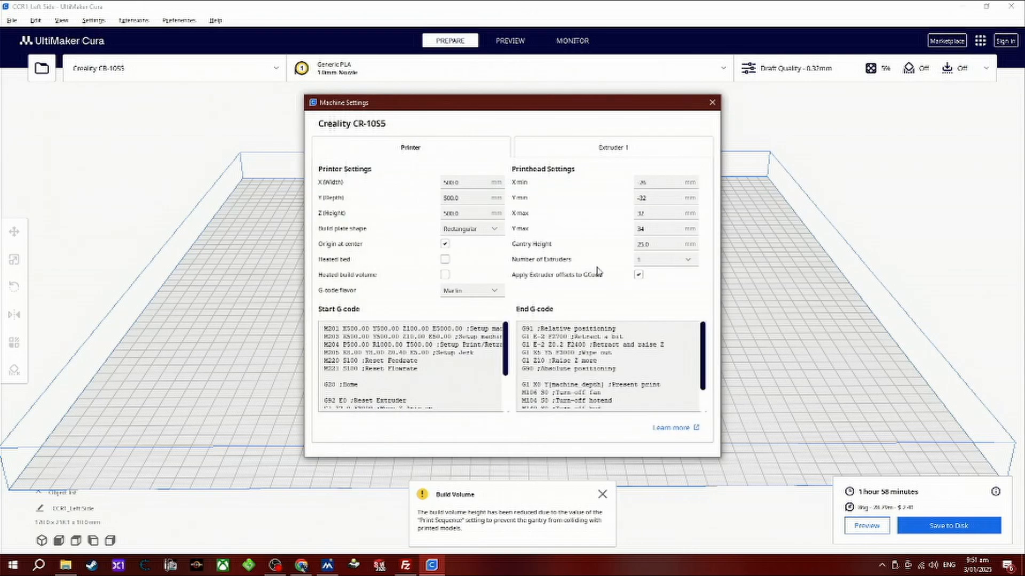
{"action": "left_click", "coordinate": [652, 247]}
{"action": "type", "text": "150"}
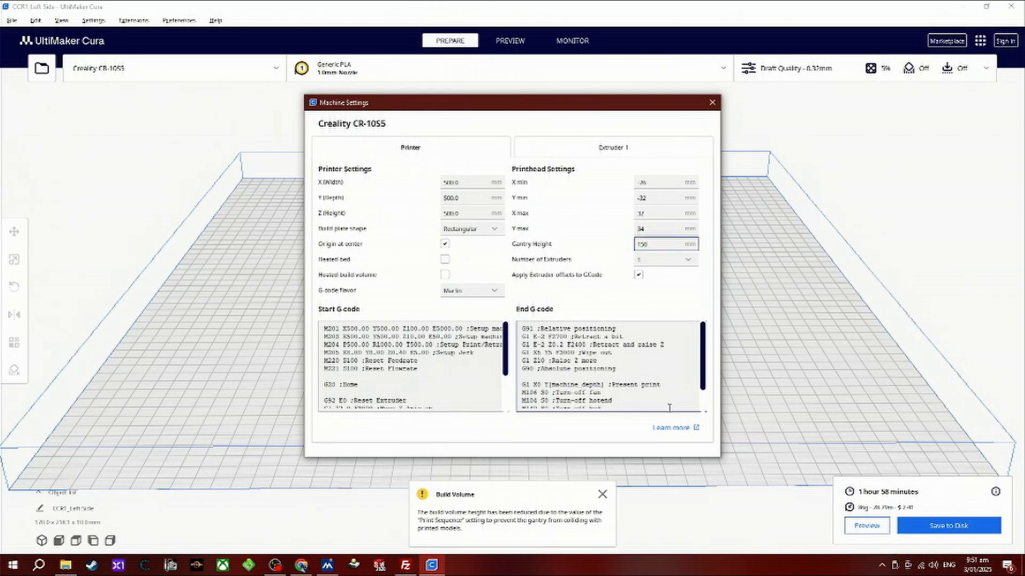
{"action": "left_click", "coordinate": [684, 145]}
{"action": "left_click", "coordinate": [712, 103]}
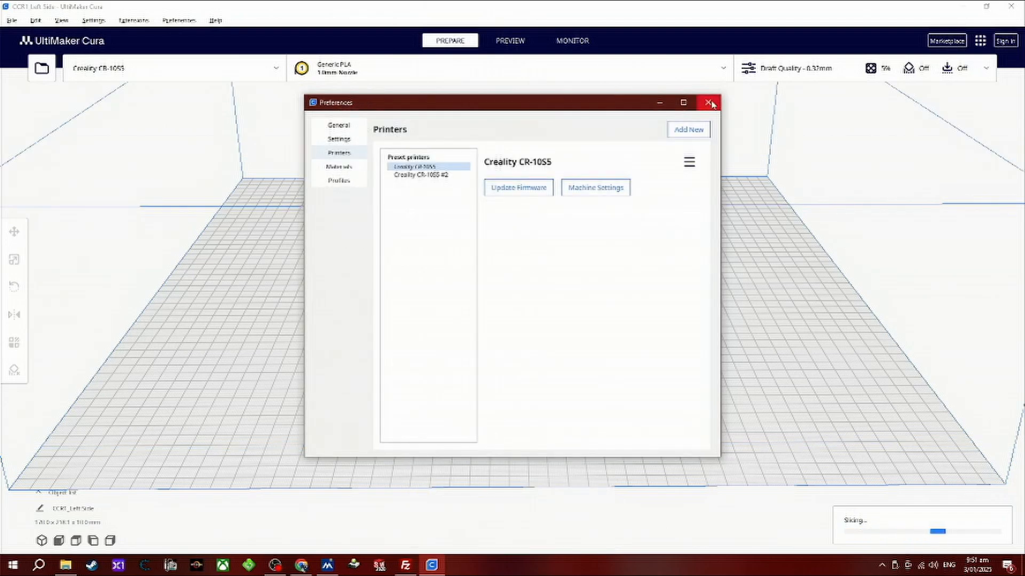
{"action": "left_click", "coordinate": [710, 104]}
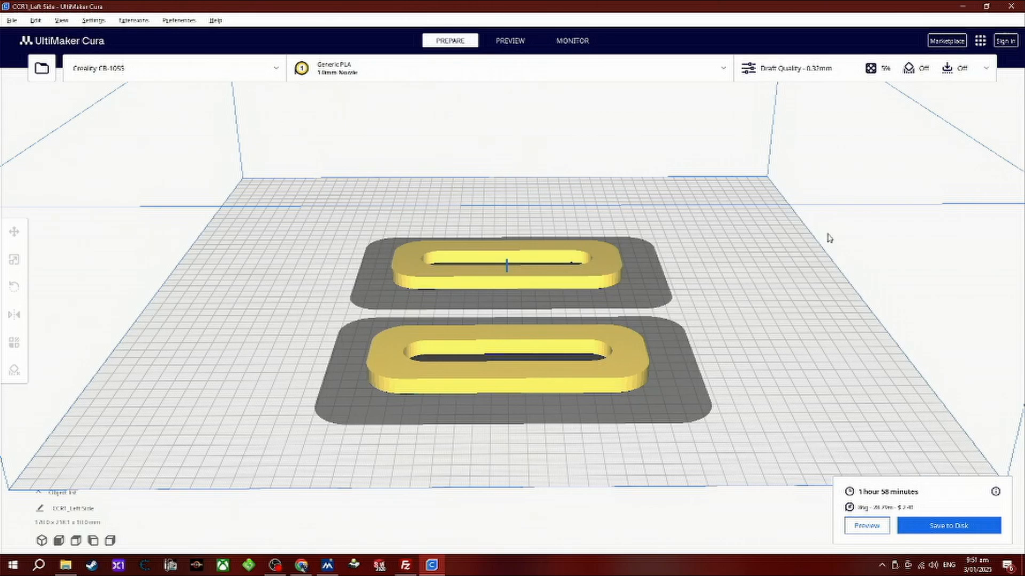
Switch the Print Sequence from All at Once back to One at a Time and dismiss the build volume notification.
{"action": "mouse_move", "coordinate": [812, 327]}
{"action": "right_mouse_down"}
{"action": "mouse_move", "coordinate": [812, 289]}
{"action": "mouse_move", "coordinate": [812, 322]}
{"action": "right_mouse_up"}
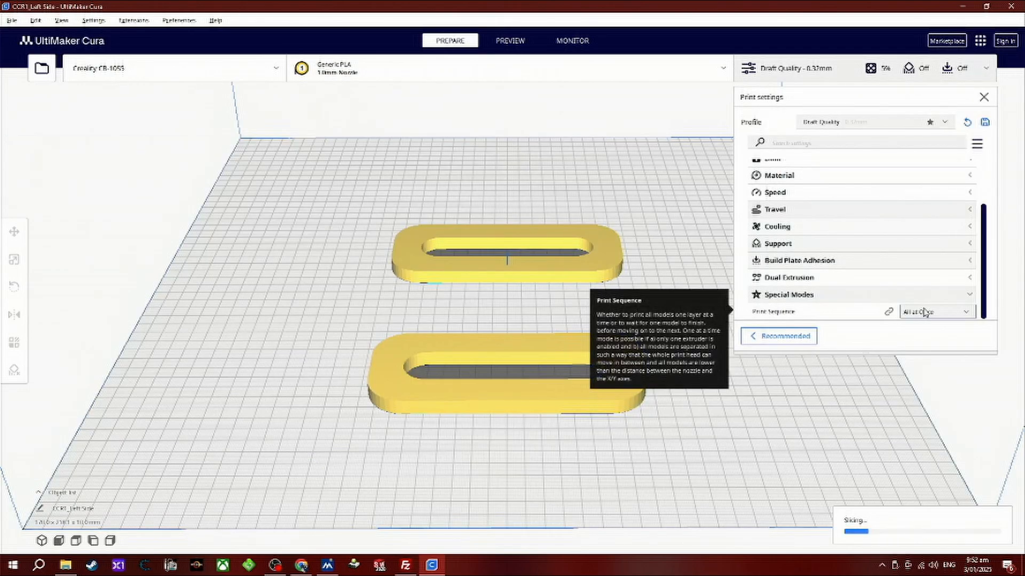
{"action": "left_click", "coordinate": [925, 313]}
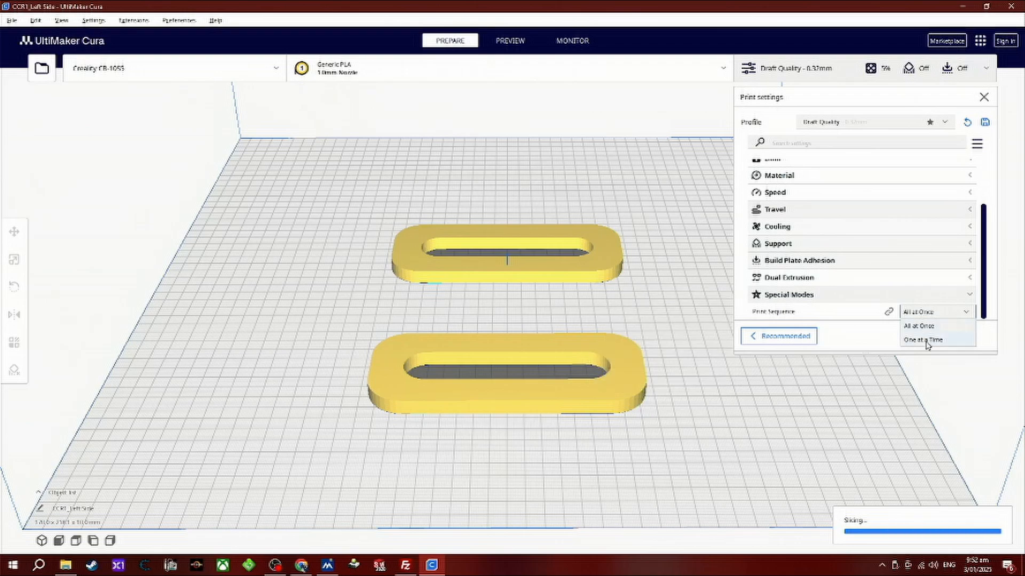
{"action": "left_click", "coordinate": [927, 344]}
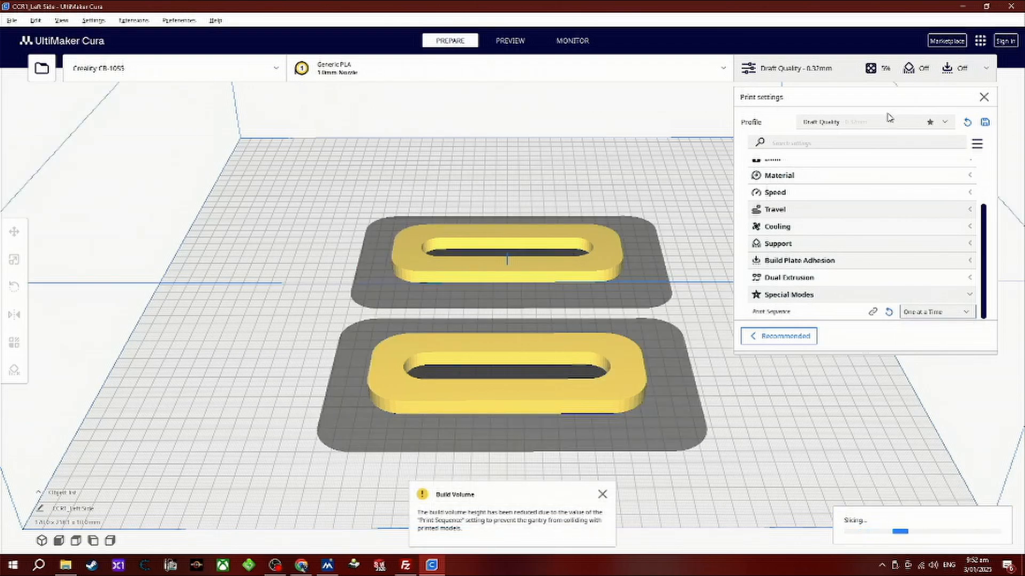
{"action": "left_click", "coordinate": [834, 80]}
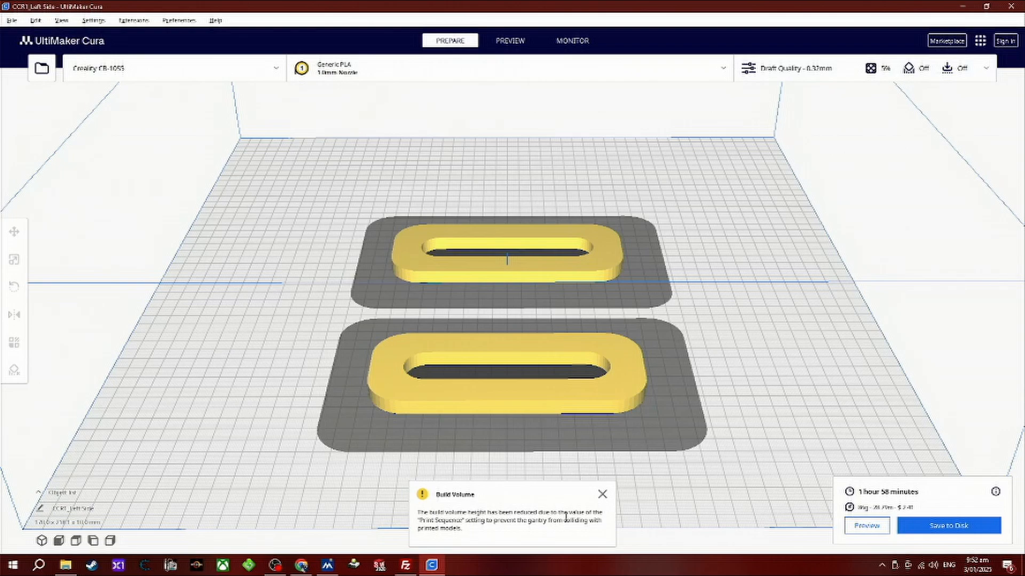
{"action": "left_click", "coordinate": [602, 496]}
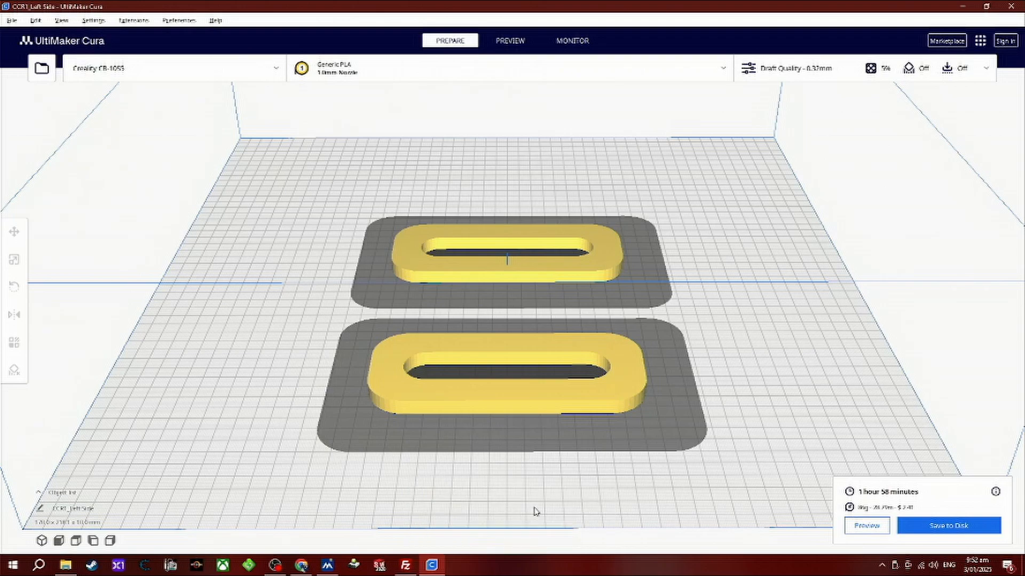